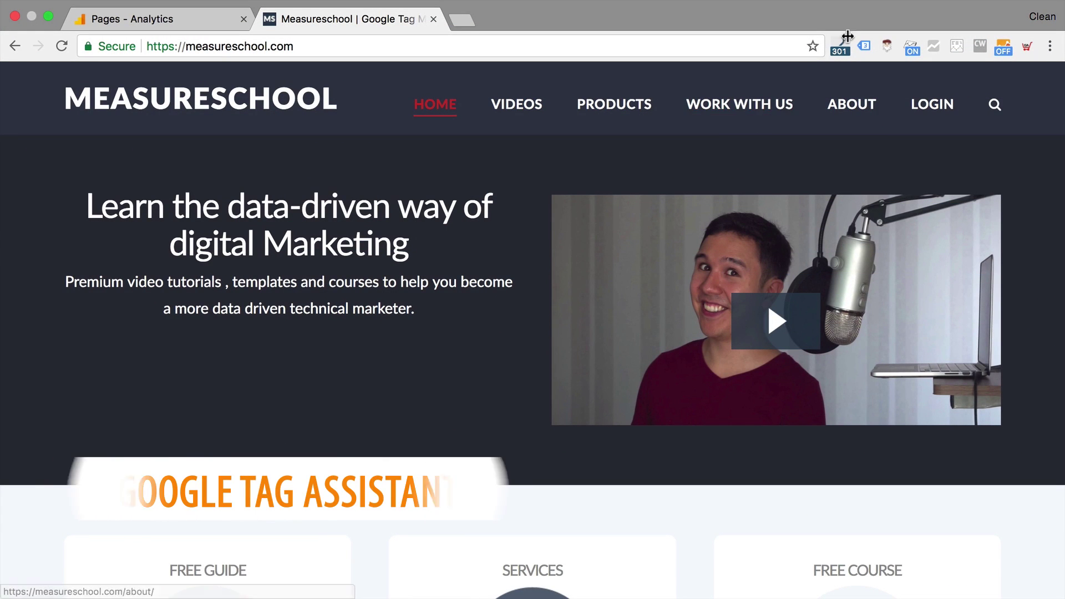
Open Google Tag Assistant's report of the three tags found on measureschool.com
left_click(864, 46)
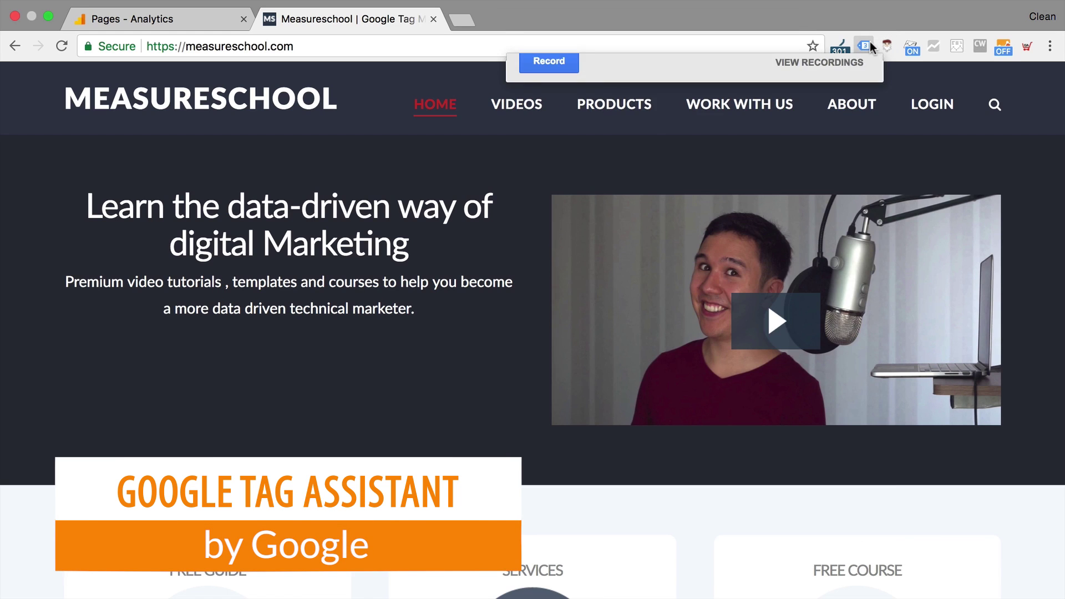
left_click(871, 47)
left_click(871, 47)
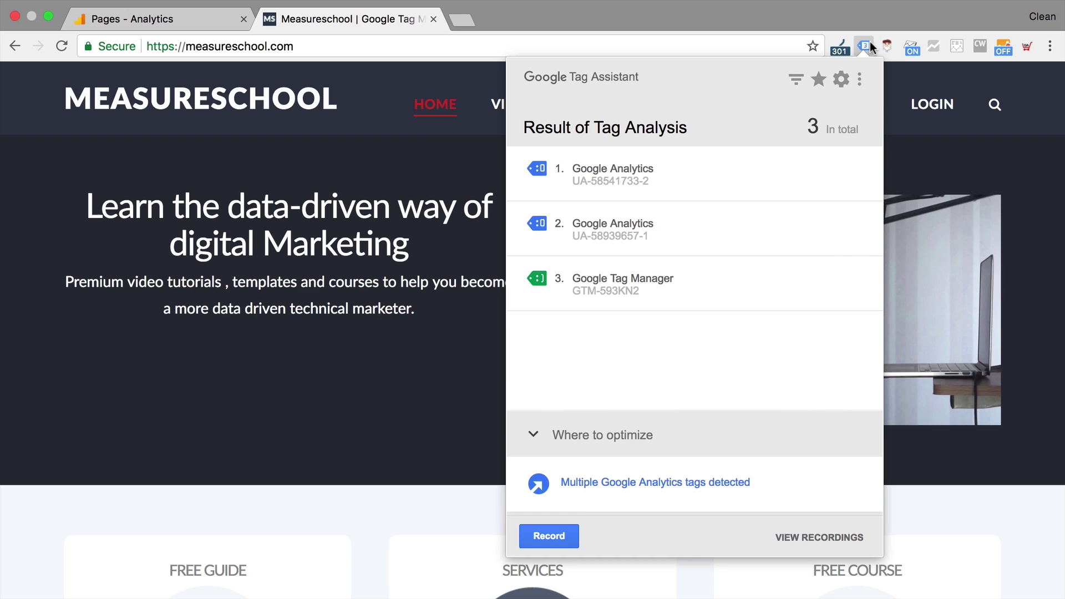
mouse_move(721, 166)
View the second Google Analytics tag's metadata, then start recording tags across pages
left_click(620, 233)
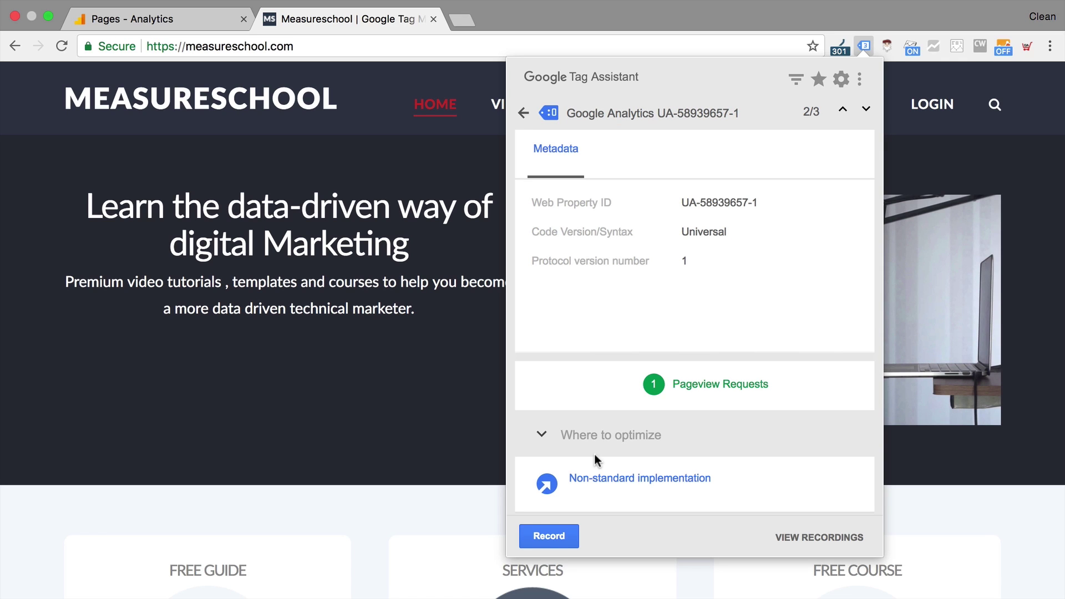
mouse_move(589, 487)
left_click(524, 113)
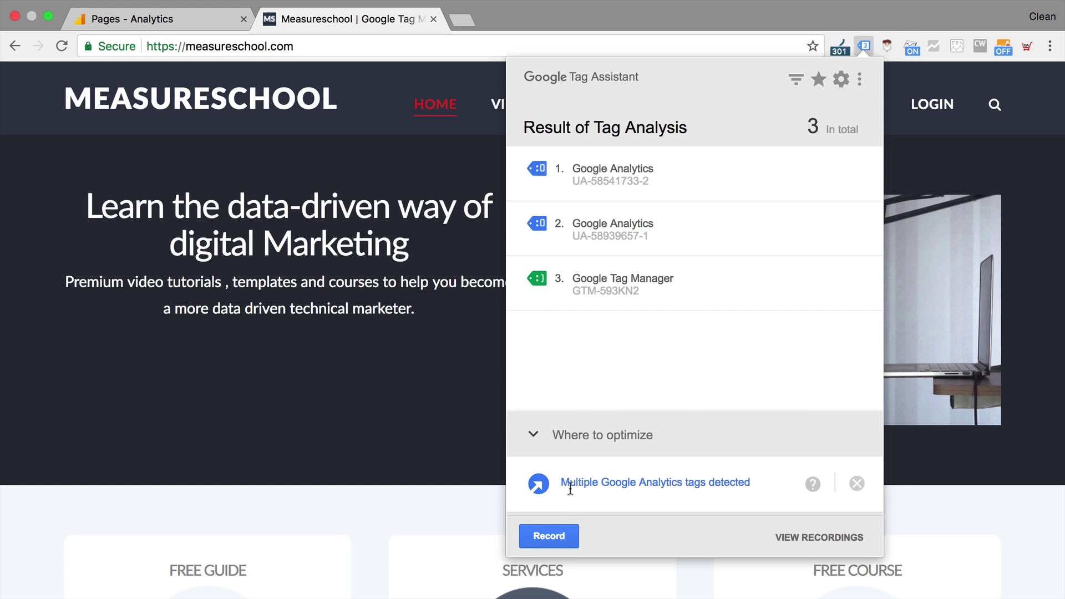
left_click(550, 535)
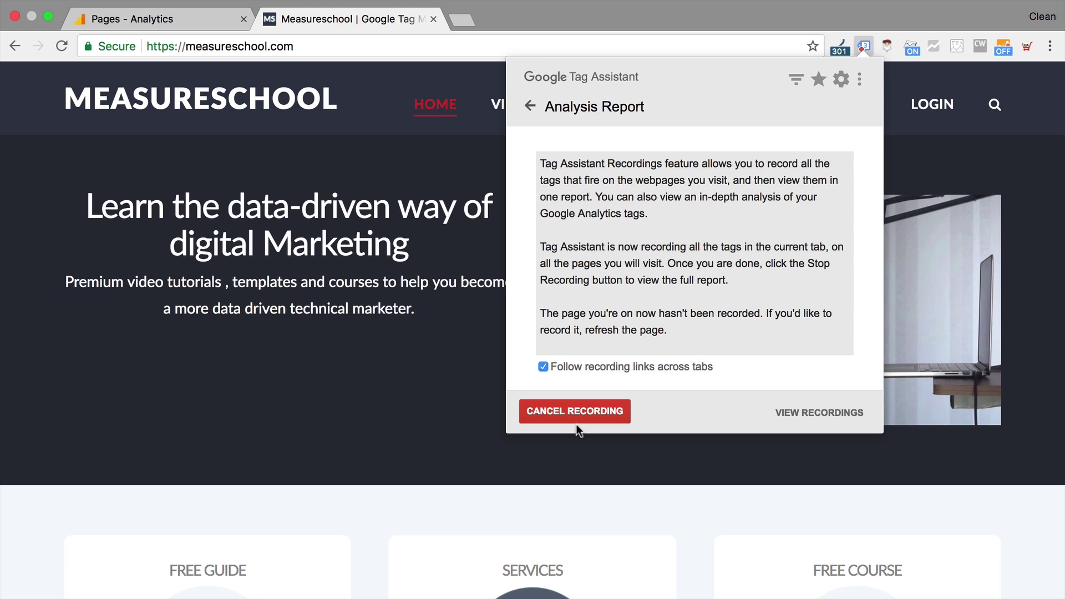
Visit the GTM Resource Guide page while Tag Assistant is recording
left_click(524, 474)
scroll(524, 475, "down", 4)
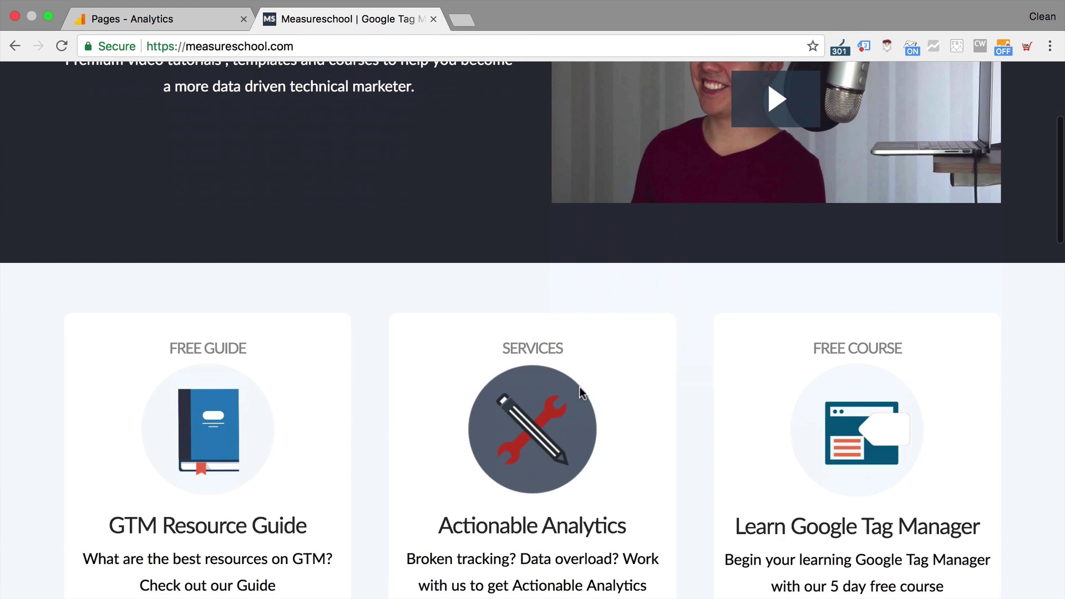
scroll(531, 445, "down", 4)
left_click(188, 243)
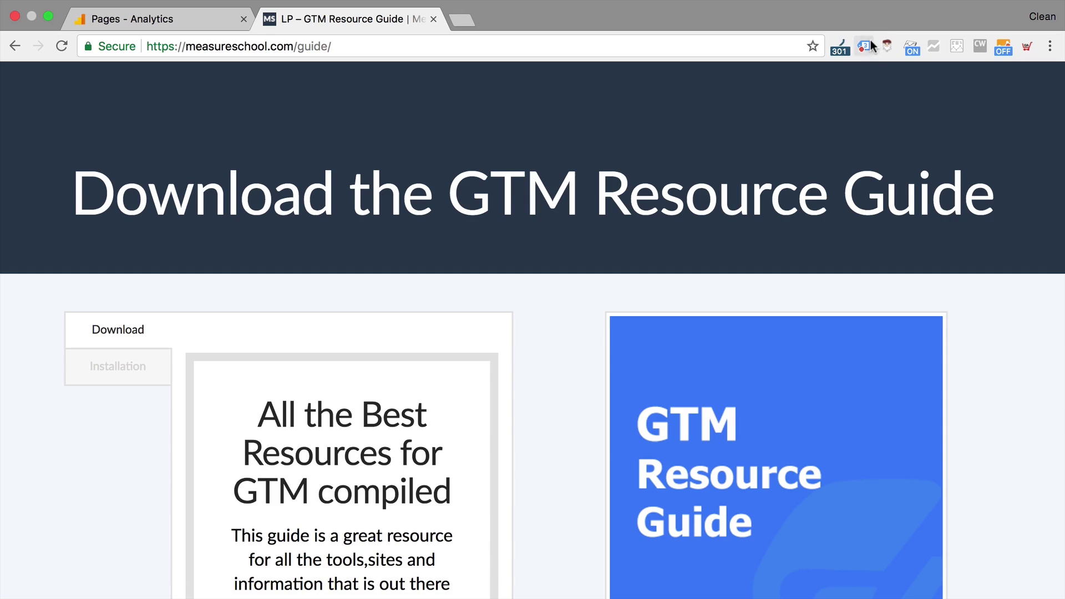
Stop the Tag Assistant recording and open its full report in a new tab
left_click(868, 44)
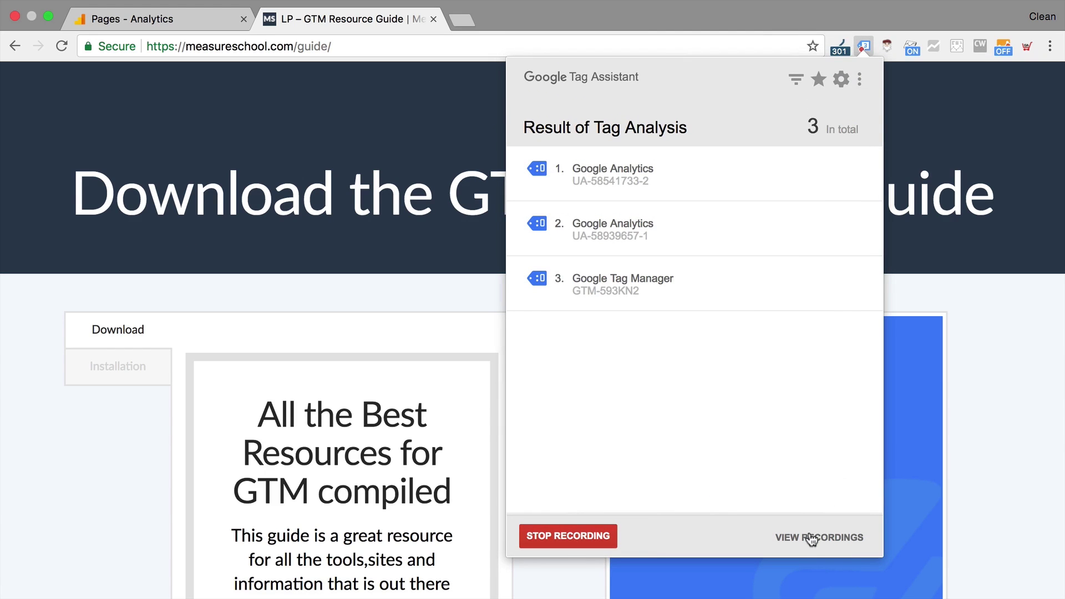
left_click(589, 537)
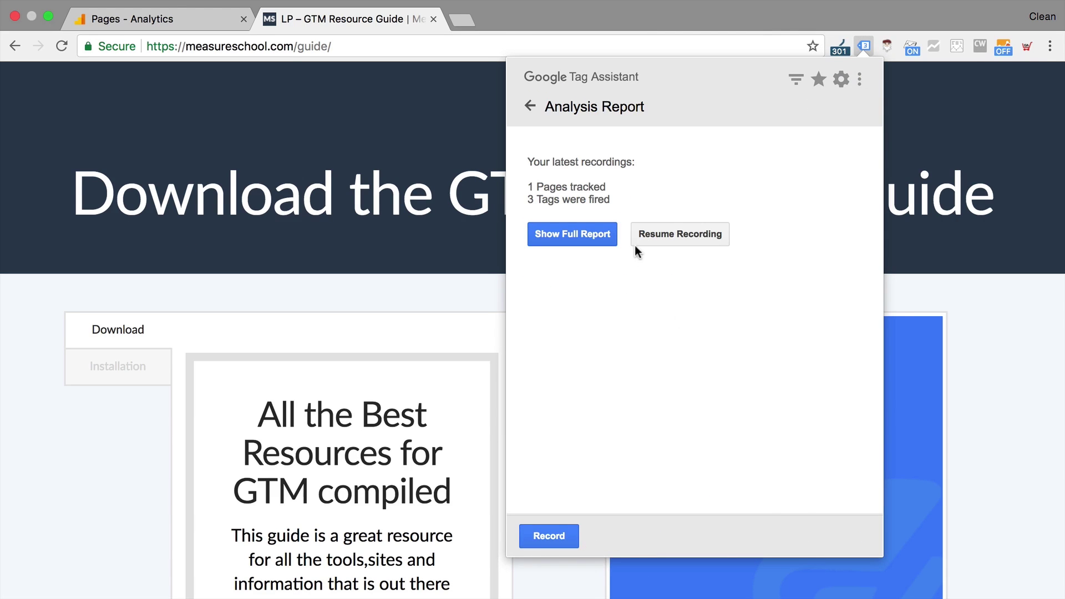
left_click(603, 237)
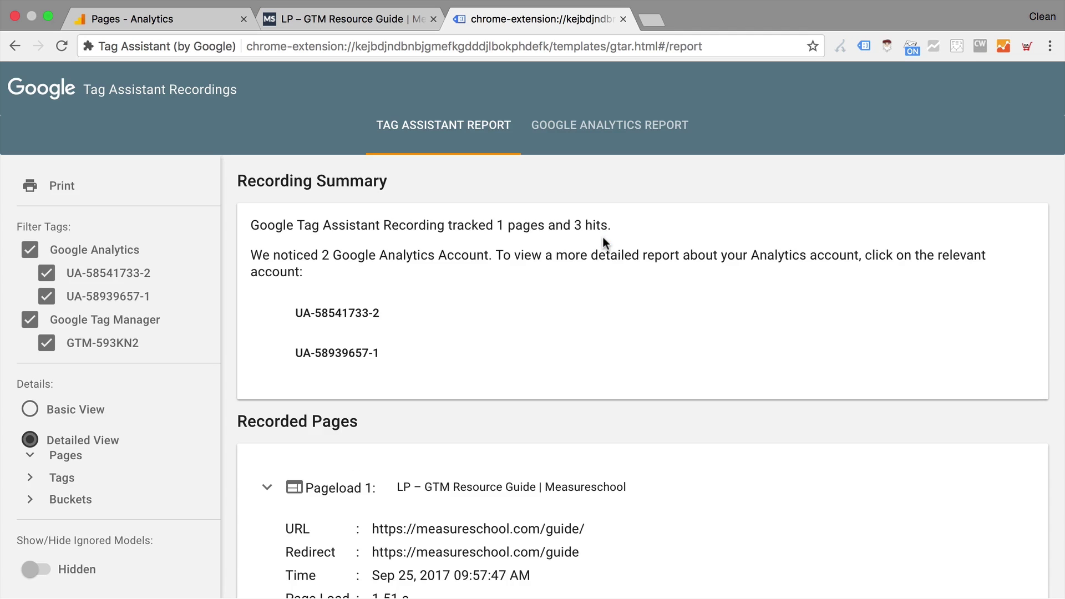
scroll(431, 375, "down", 6)
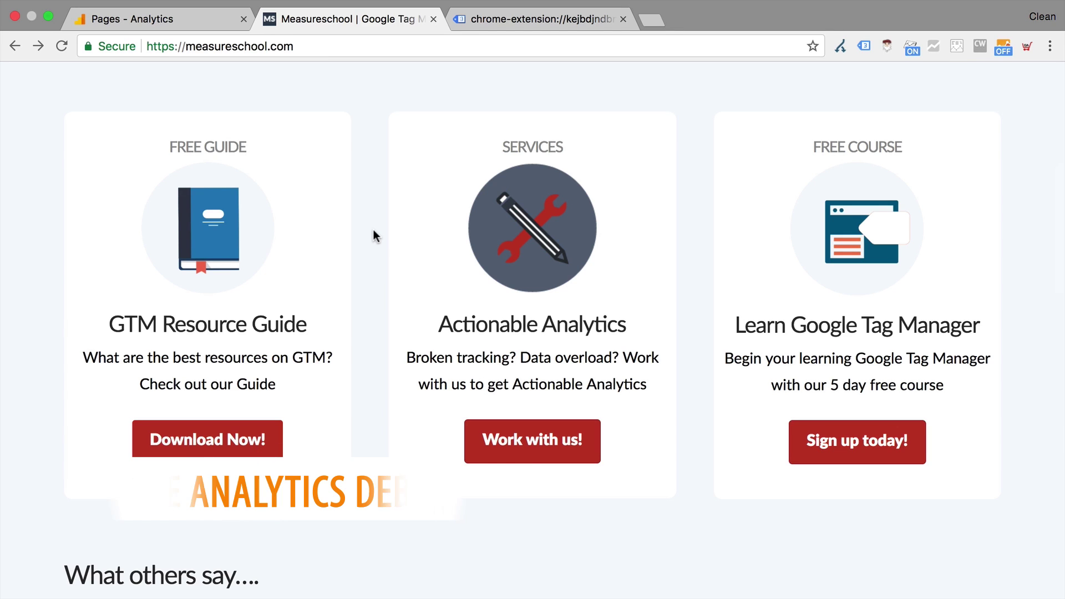
Enable GA Debugger and open the JavaScript console beside the page
left_click(904, 48)
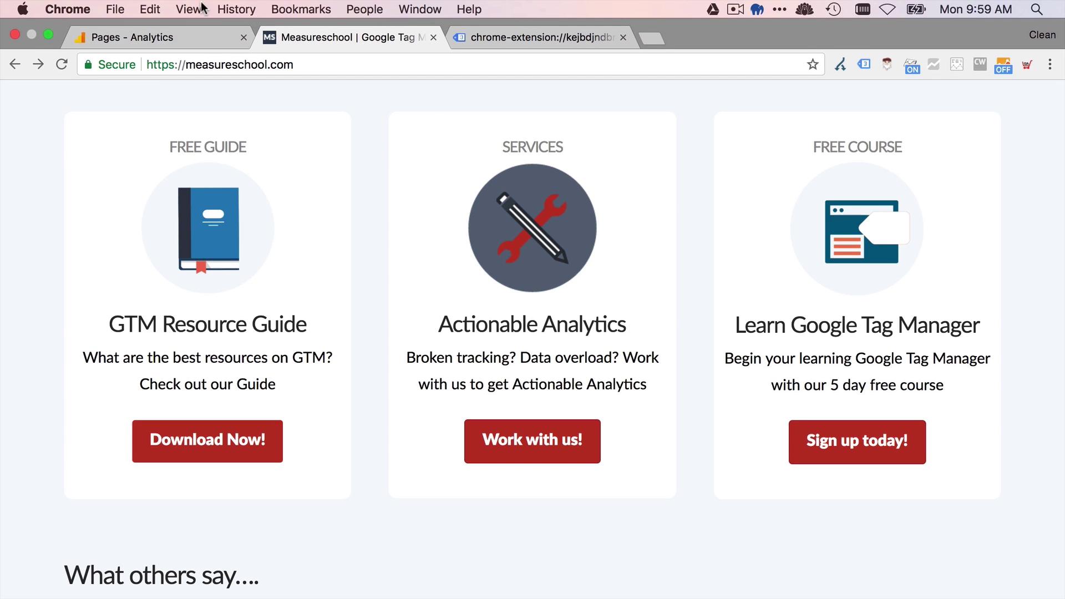
left_click(198, 12)
mouse_move(330, 211)
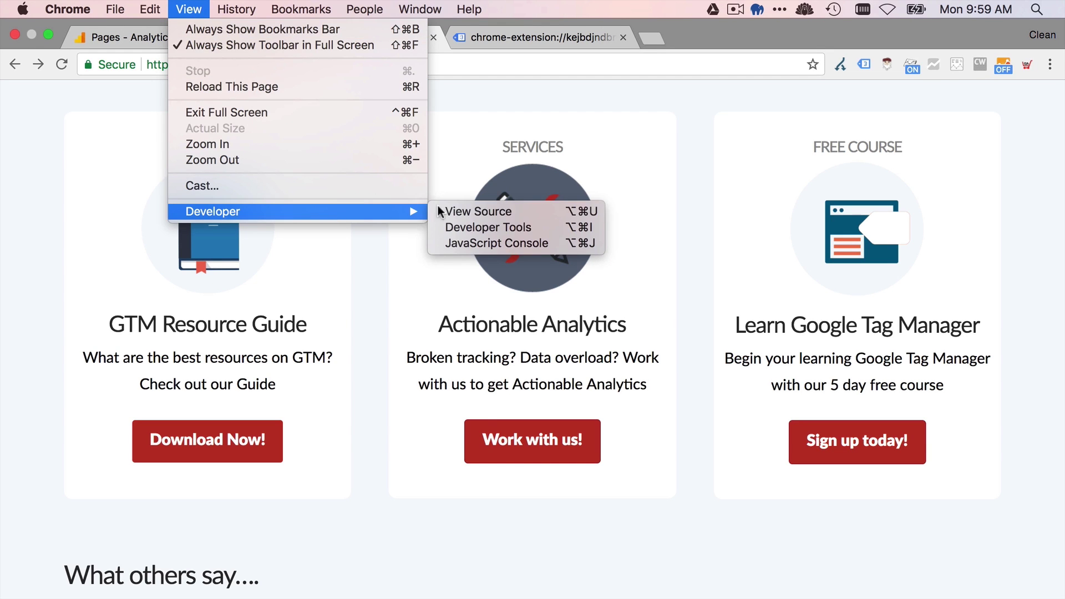
left_click(478, 245)
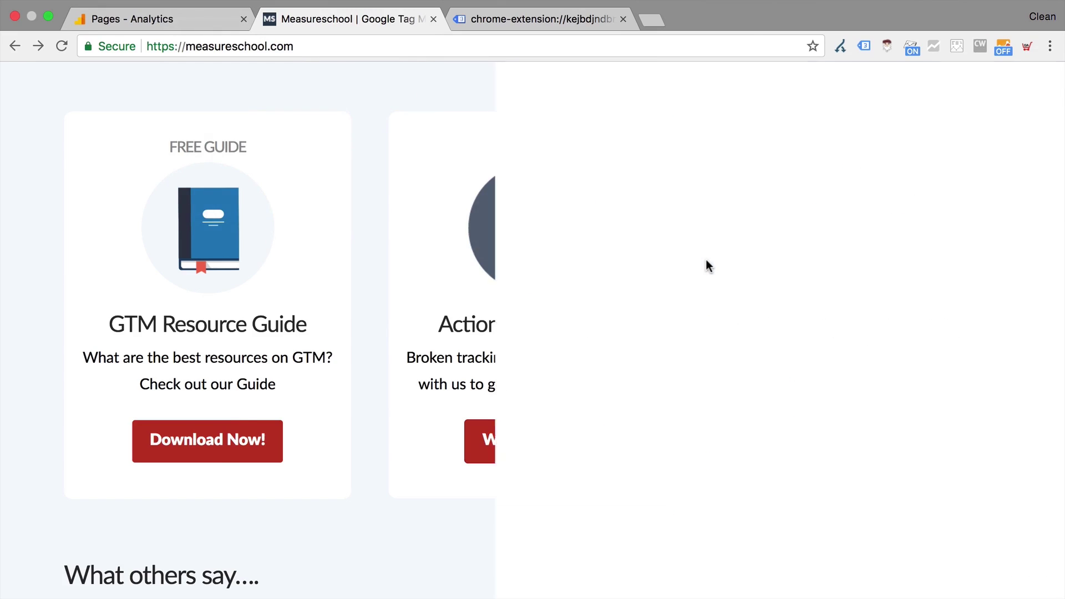
Scroll through the console's GA debug log to inspect the homepage pageview beacon
scroll(659, 307, "up", 10)
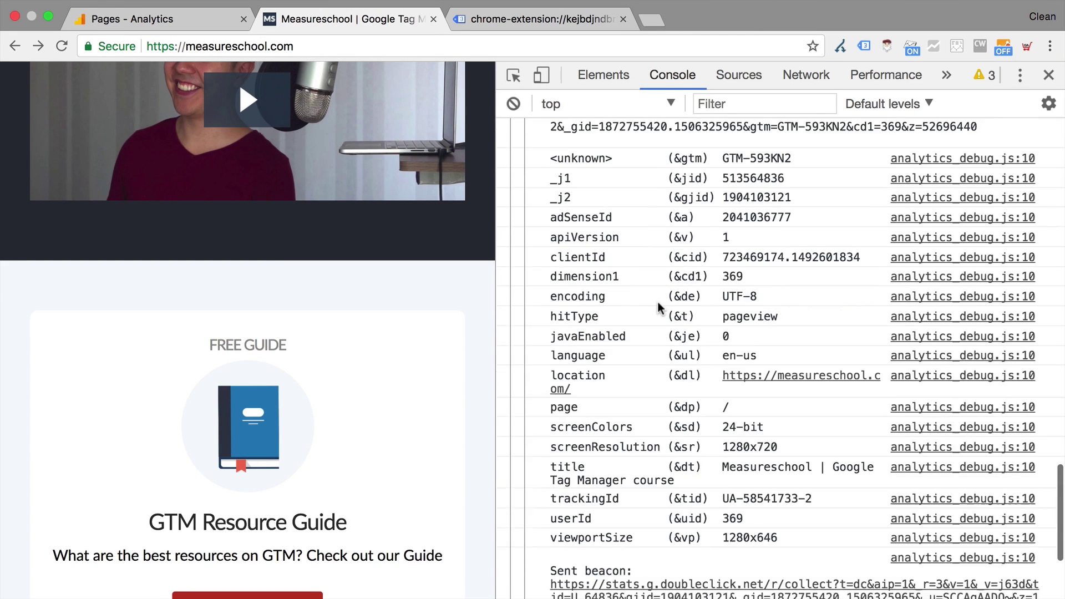
scroll(659, 308, "up", 5)
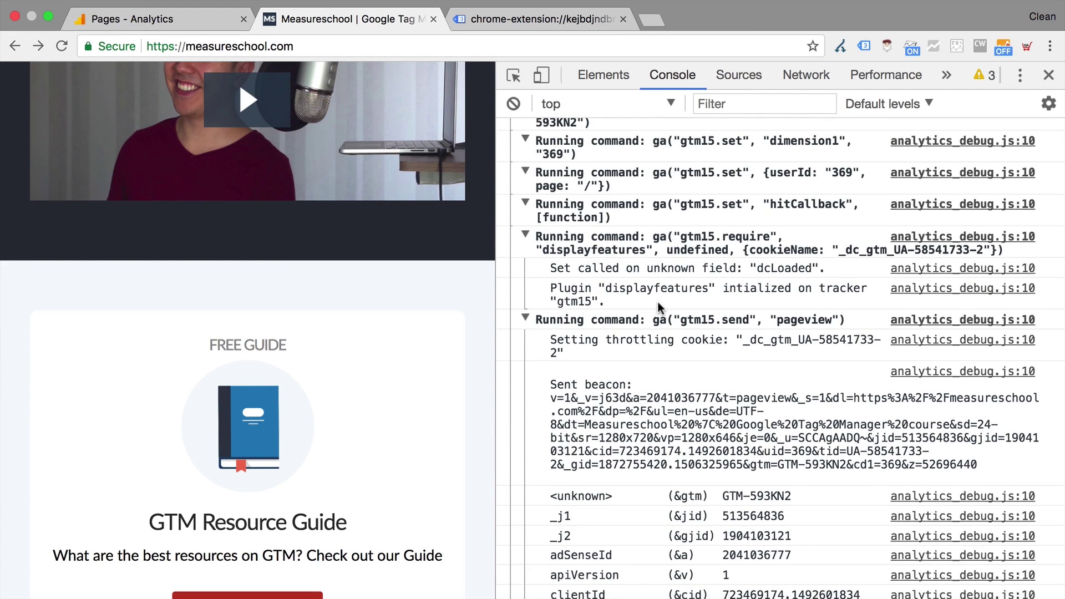
scroll(659, 307, "up", 10)
scroll(659, 307, "down", 13)
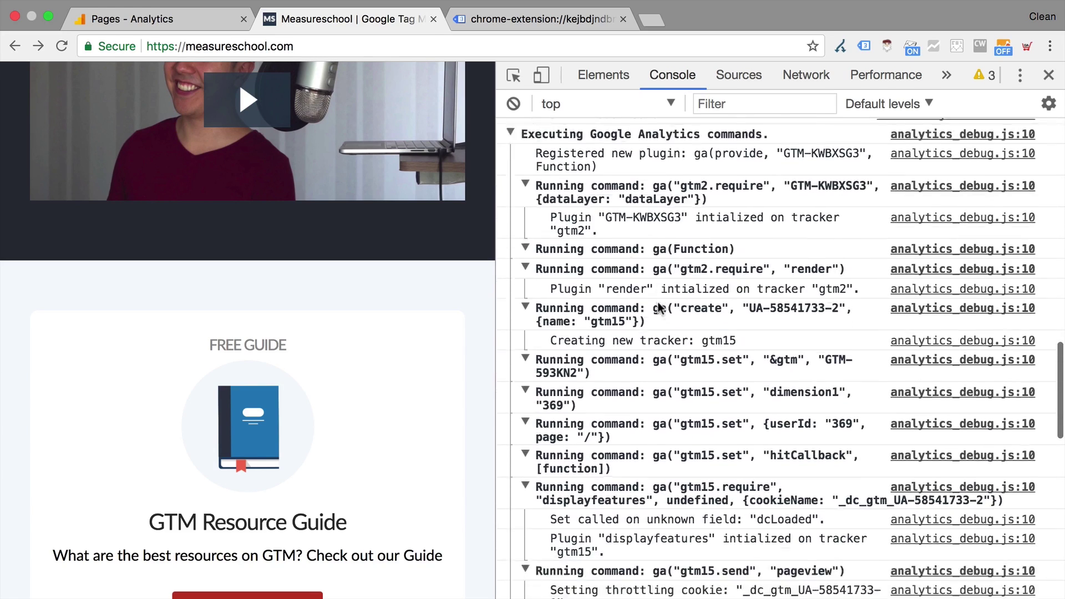
scroll(659, 307, "down", 5)
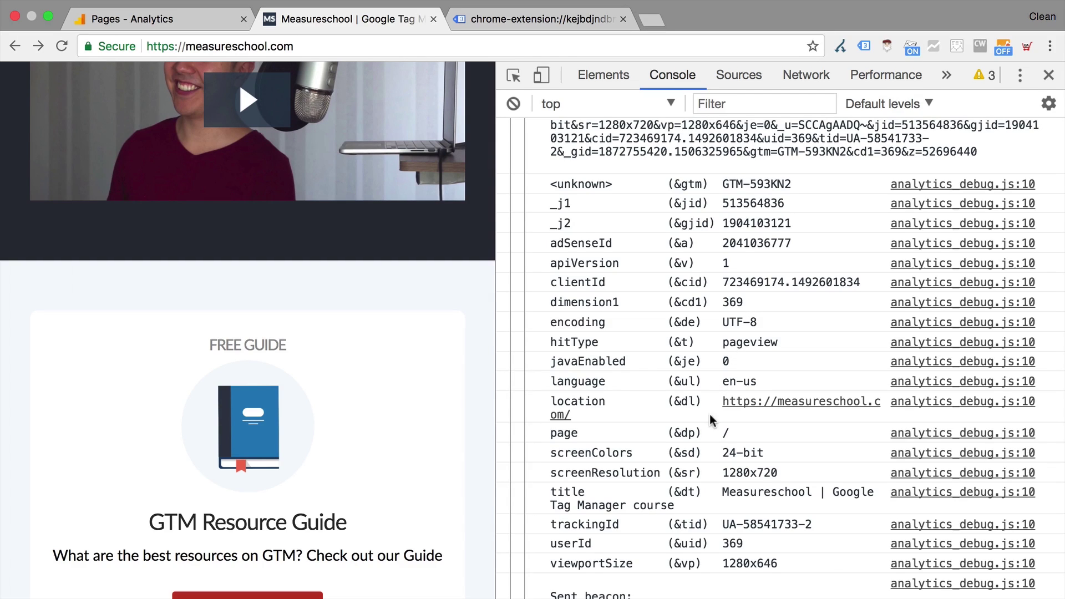
scroll(825, 557, "down", 4)
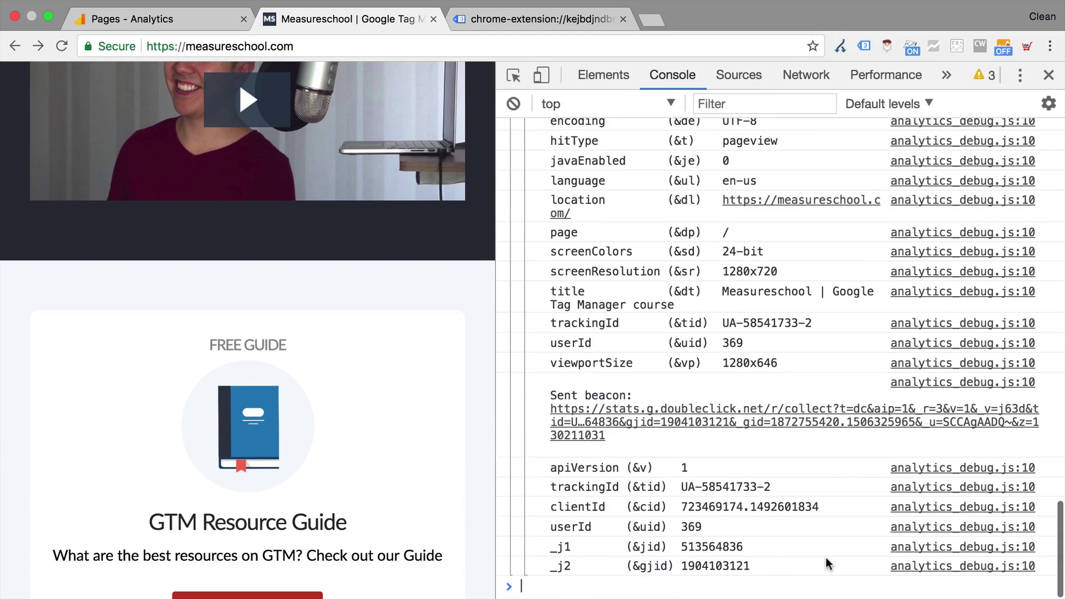
scroll(825, 557, "up", 5)
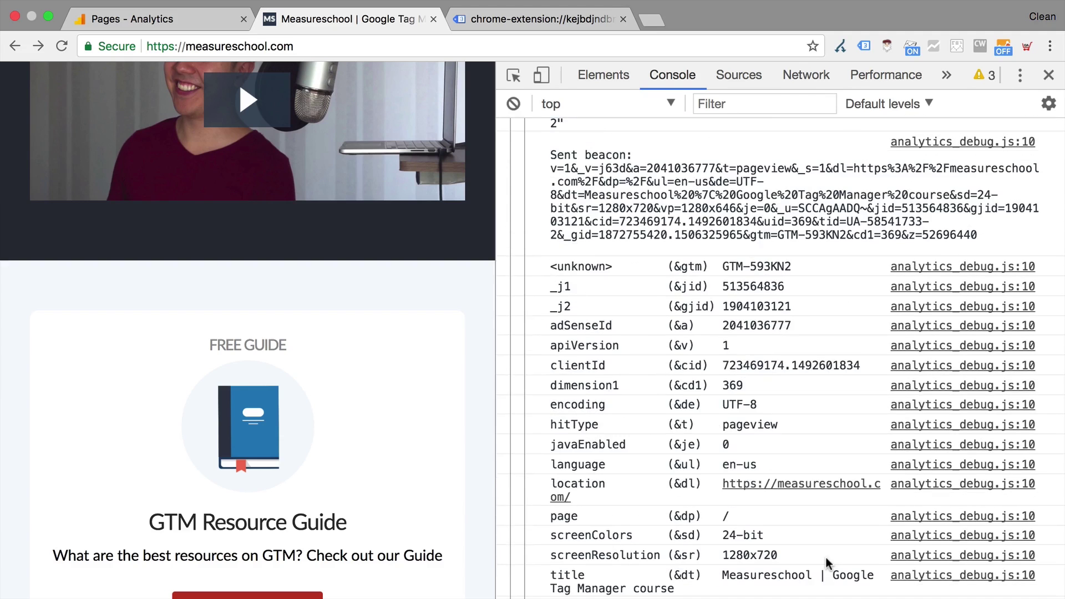
scroll(249, 433, "down", 10)
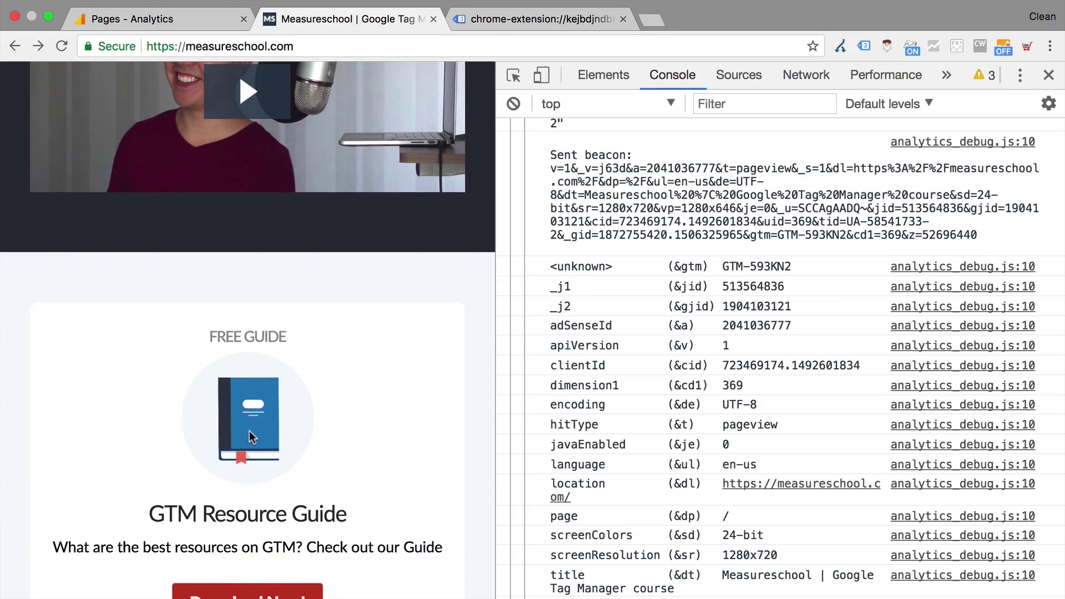
scroll(250, 438, "down", 12)
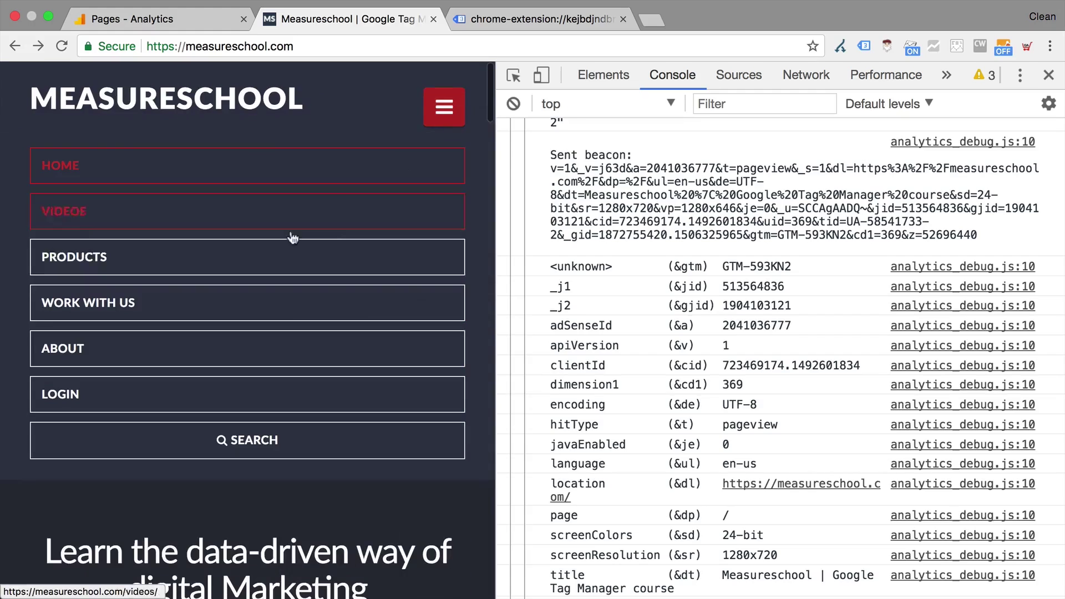
Load the Products page, check its pageview hit, and open the Tag Assistant summary
left_click(262, 256)
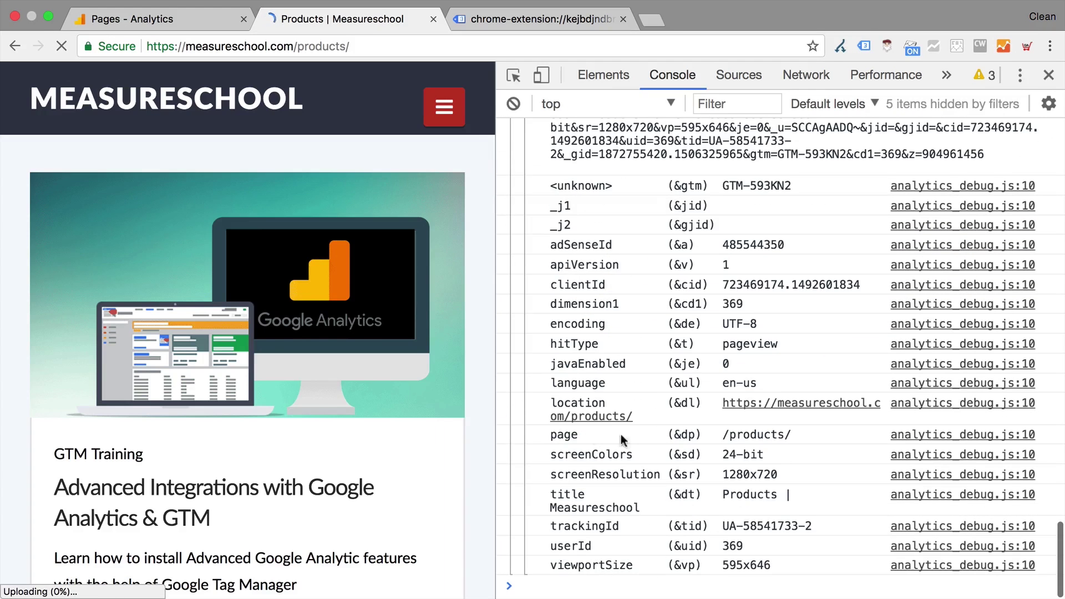
scroll(675, 442, "up", 1)
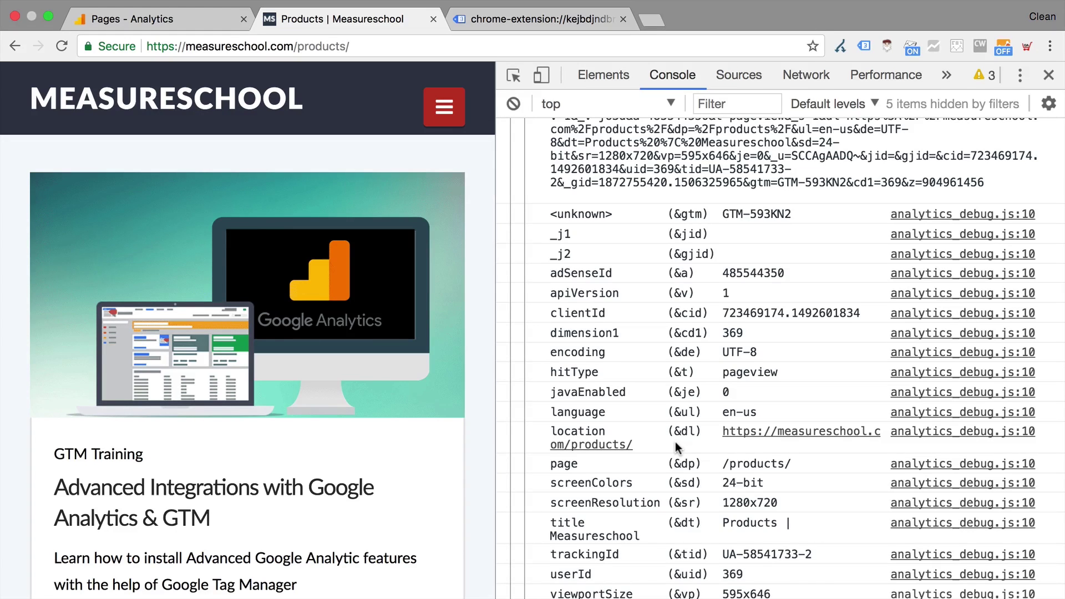
left_click(870, 46)
left_click(871, 47)
left_click(870, 46)
left_click(870, 46)
left_click(870, 47)
Look at Tag Assistant's extra options, then close it and the developer tools
left_click(859, 79)
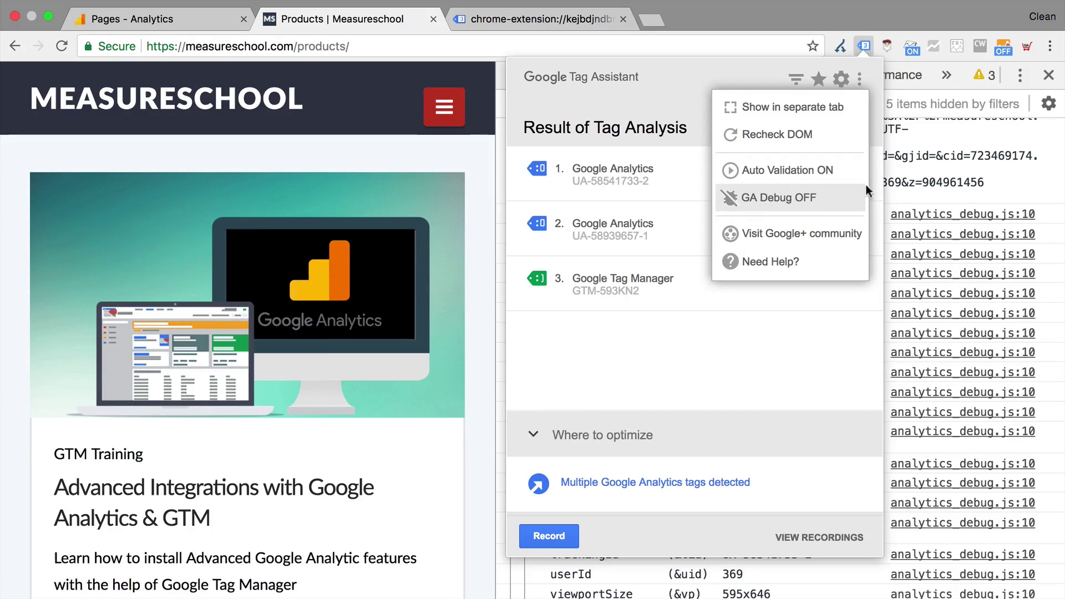
left_click(954, 186)
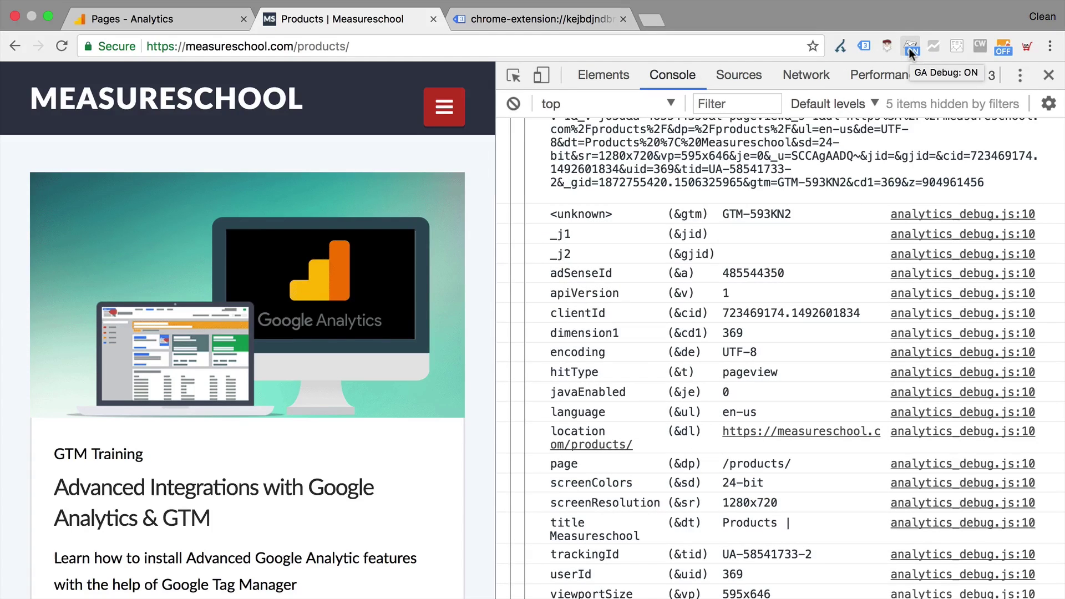
left_click(1049, 76)
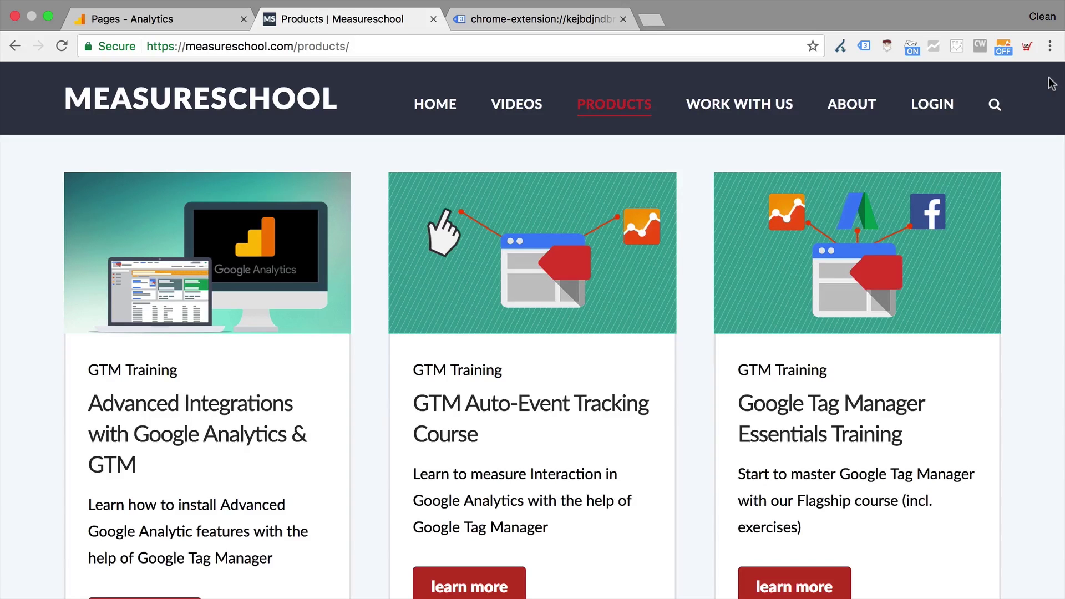
Run Redirect Path on /products/ and then the homepage, each showing 200 HTTP/1.1
left_click(842, 46)
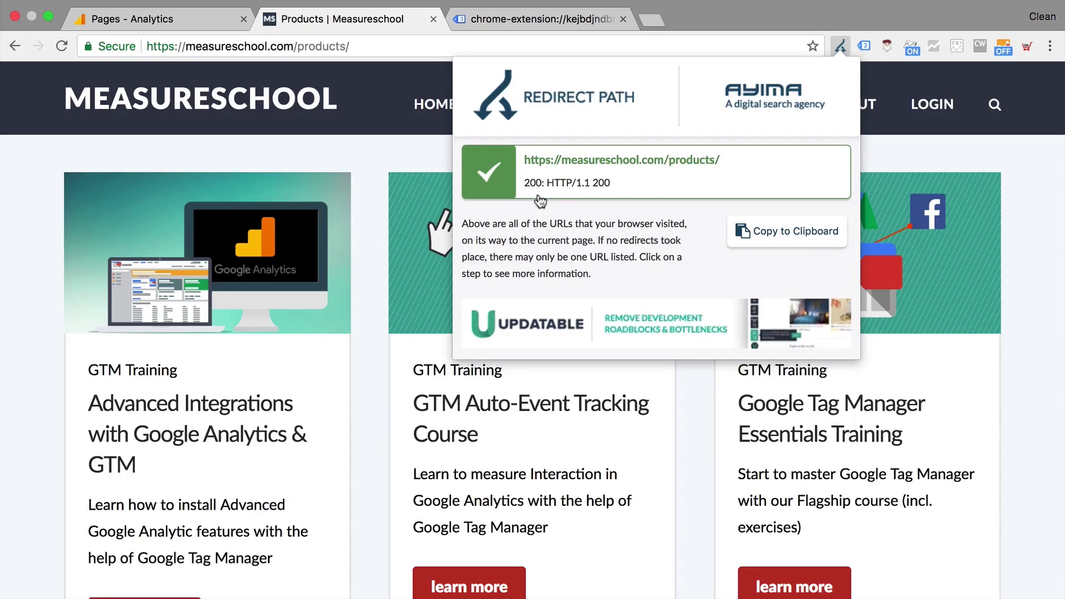
left_click(437, 167)
left_click(433, 105)
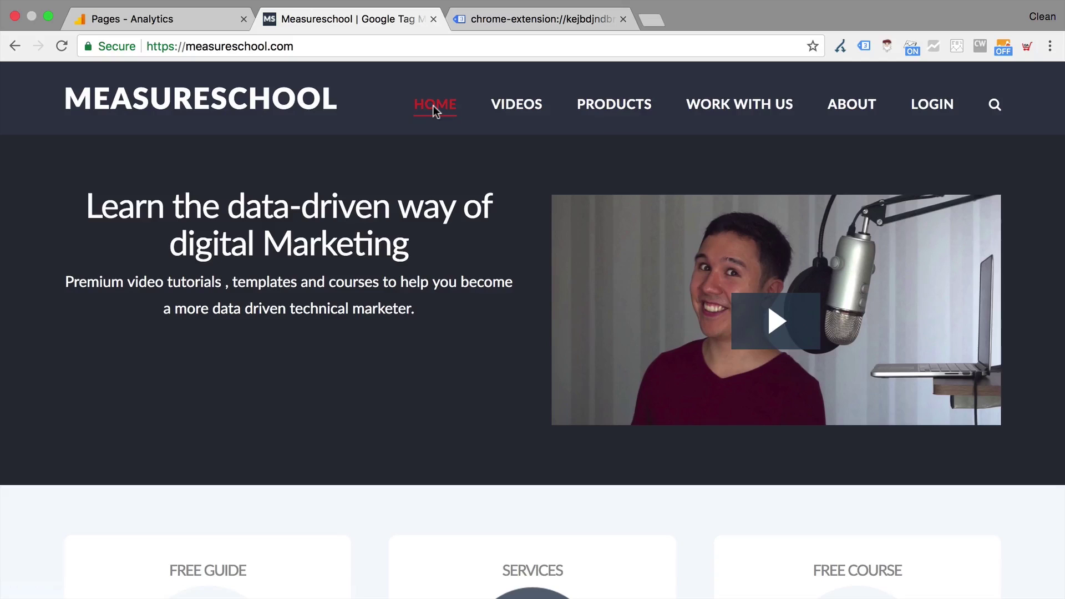
left_click(844, 48)
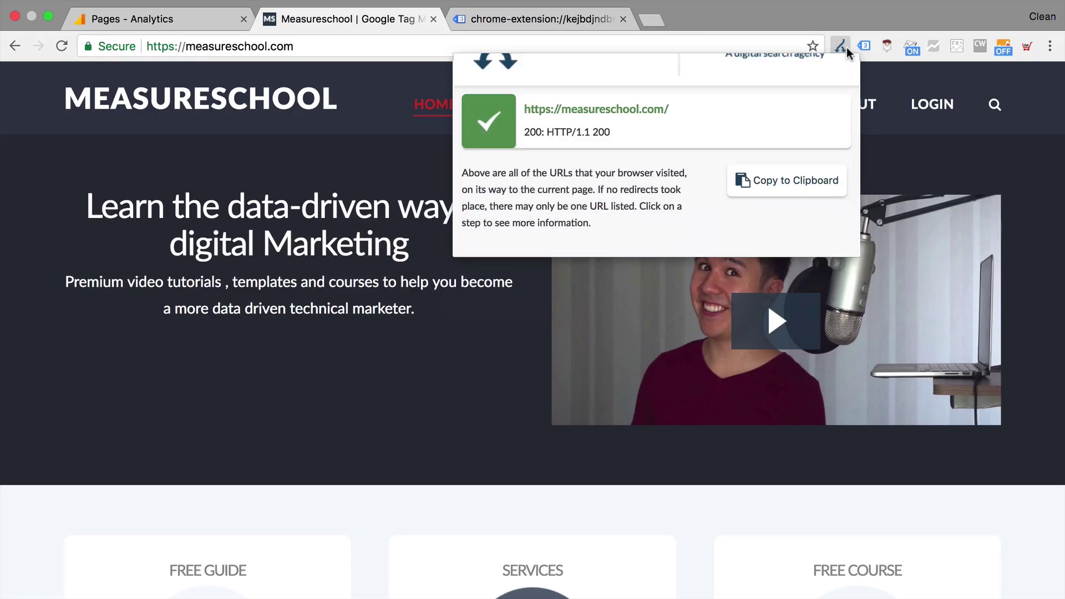
left_click(846, 48)
left_click(846, 48)
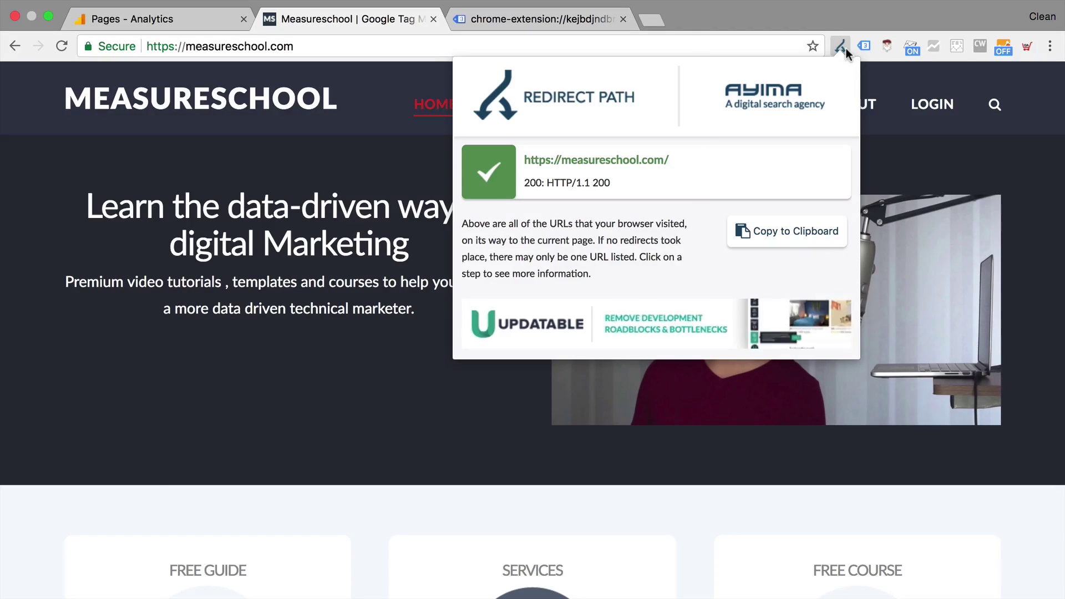
left_click(179, 25)
left_click(172, 47)
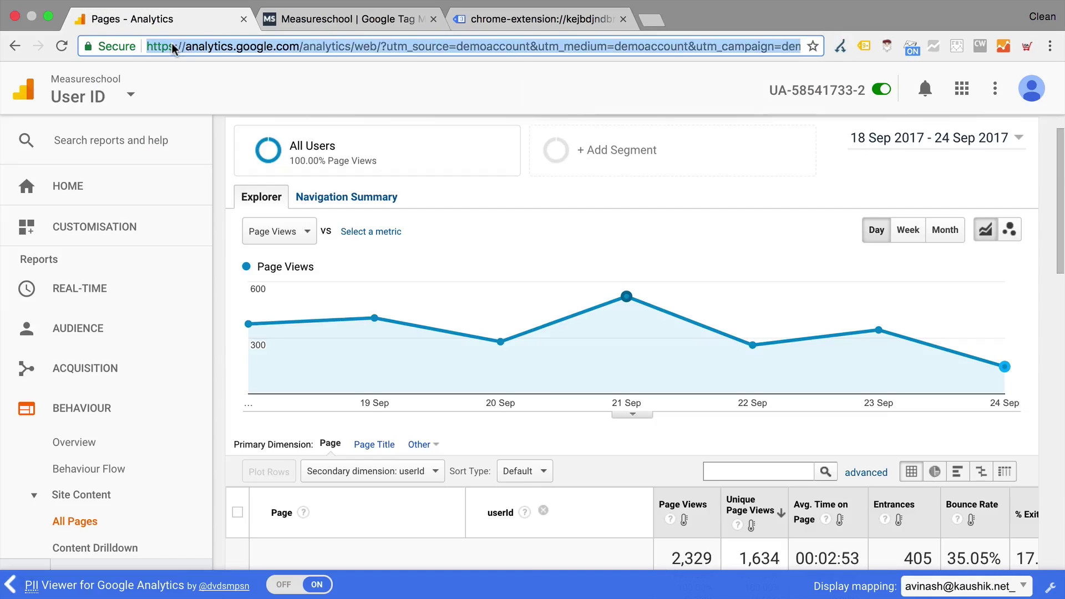
left_click(357, 19)
left_click(167, 46)
double_click(172, 47)
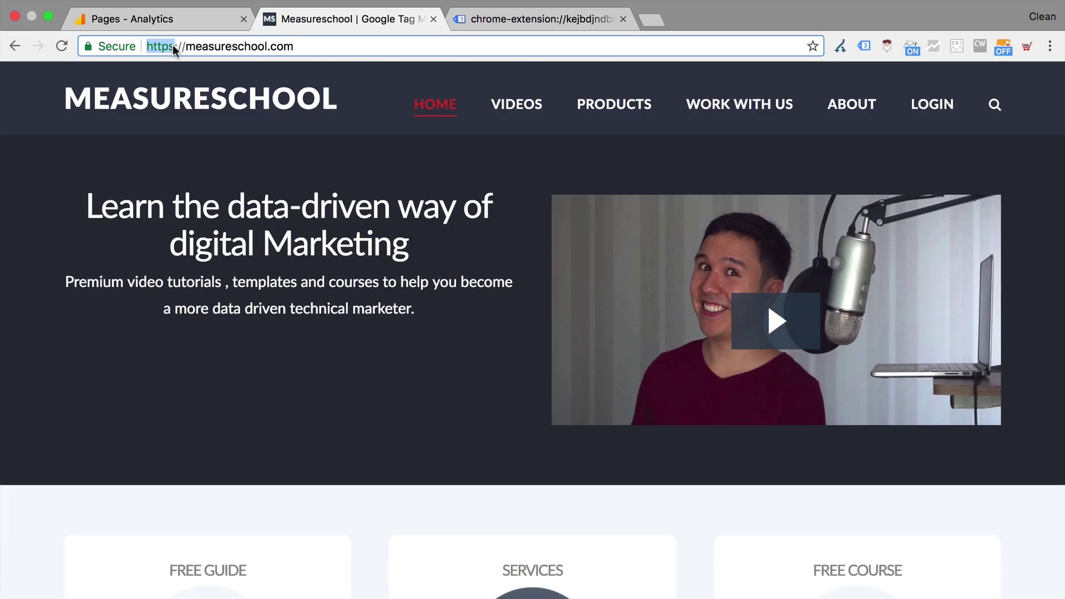
type("http")
key("Return")
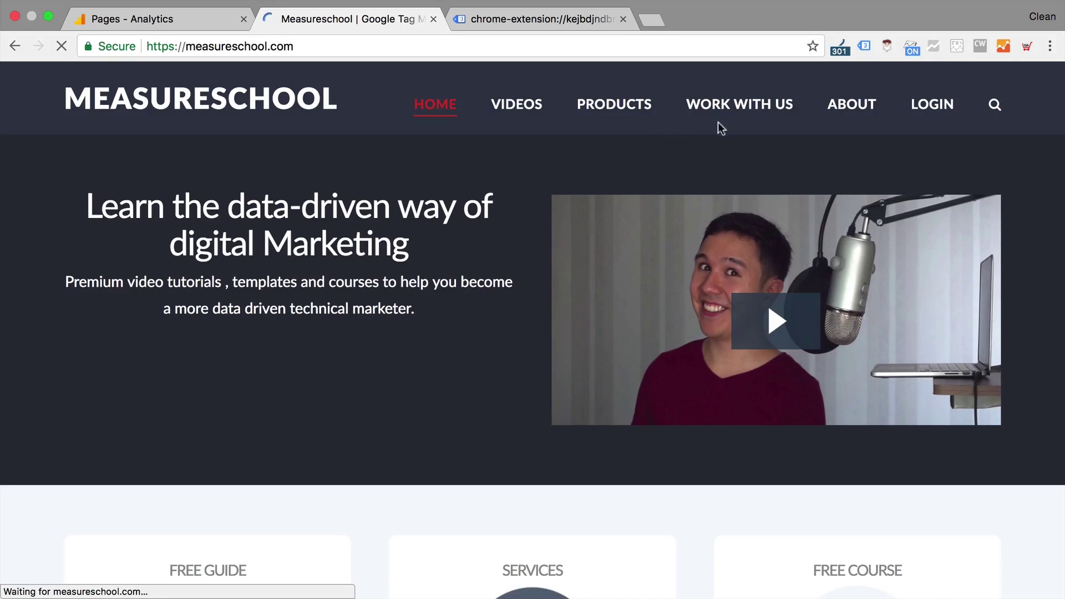
left_click(838, 50)
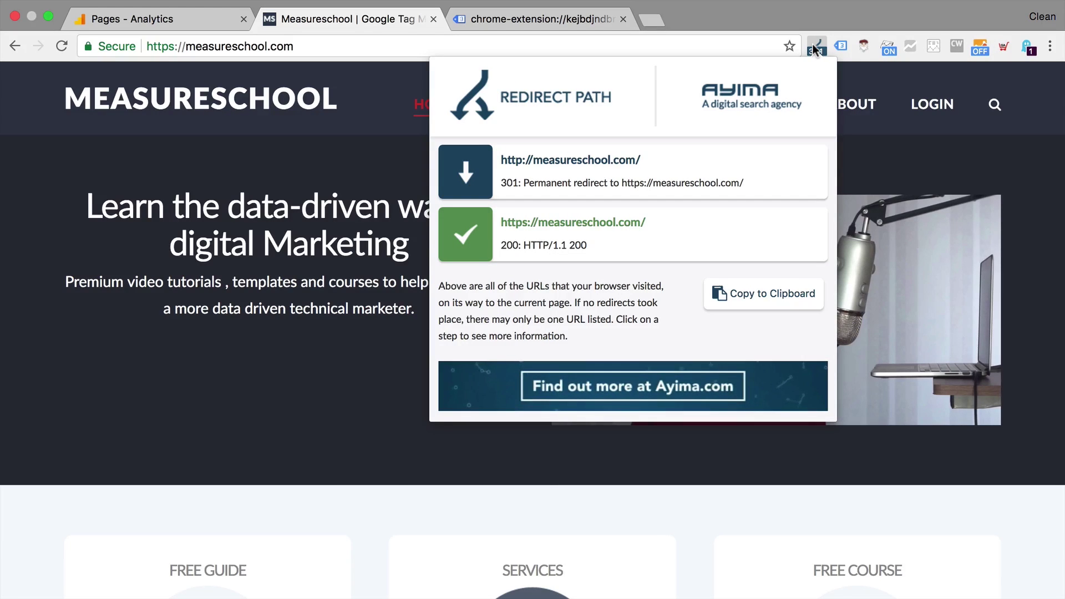
Open Ghostery to review the 16 trackers detected on measureschool.com
left_click(815, 49)
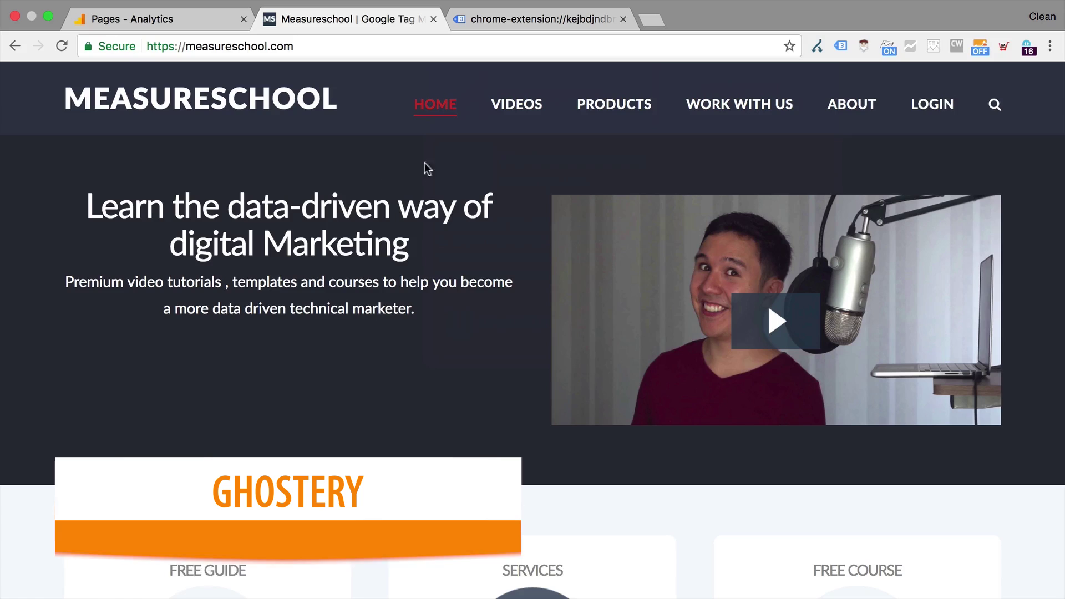
left_click(1028, 49)
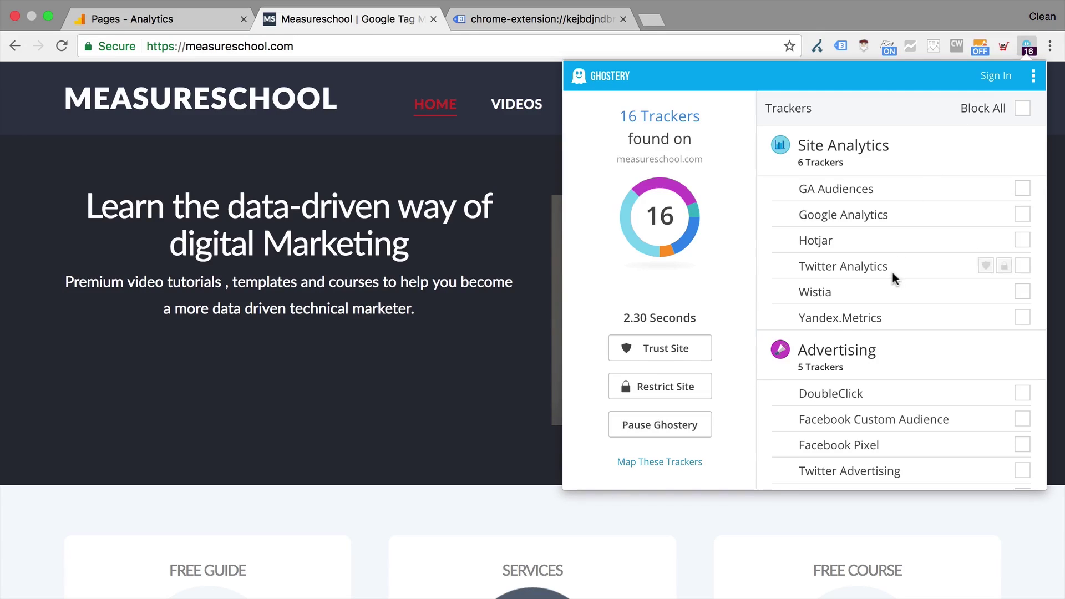
mouse_move(890, 292)
mouse_move(1023, 194)
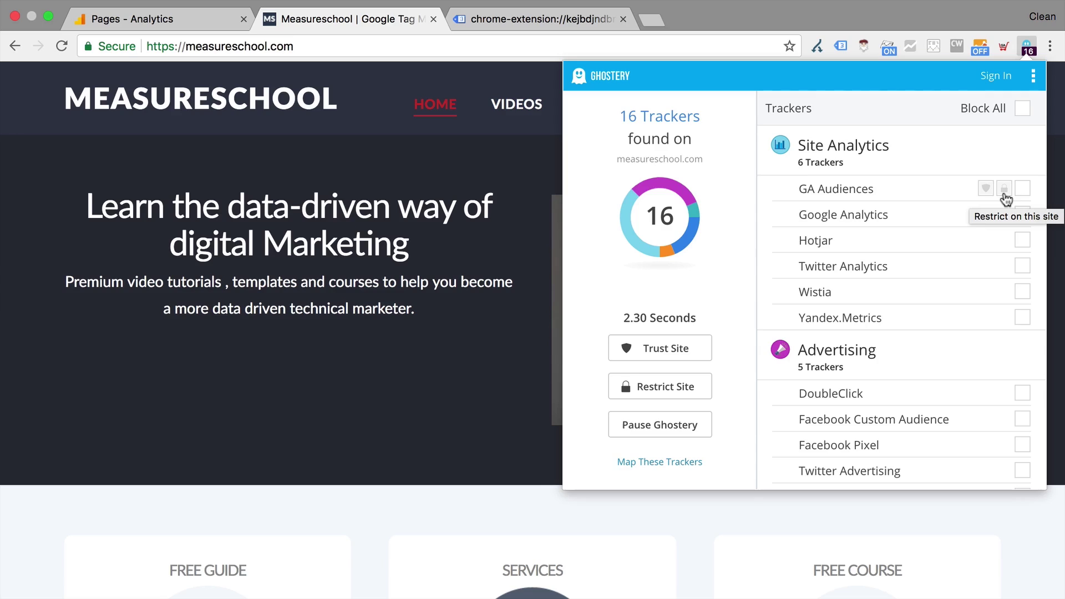
mouse_move(1006, 220)
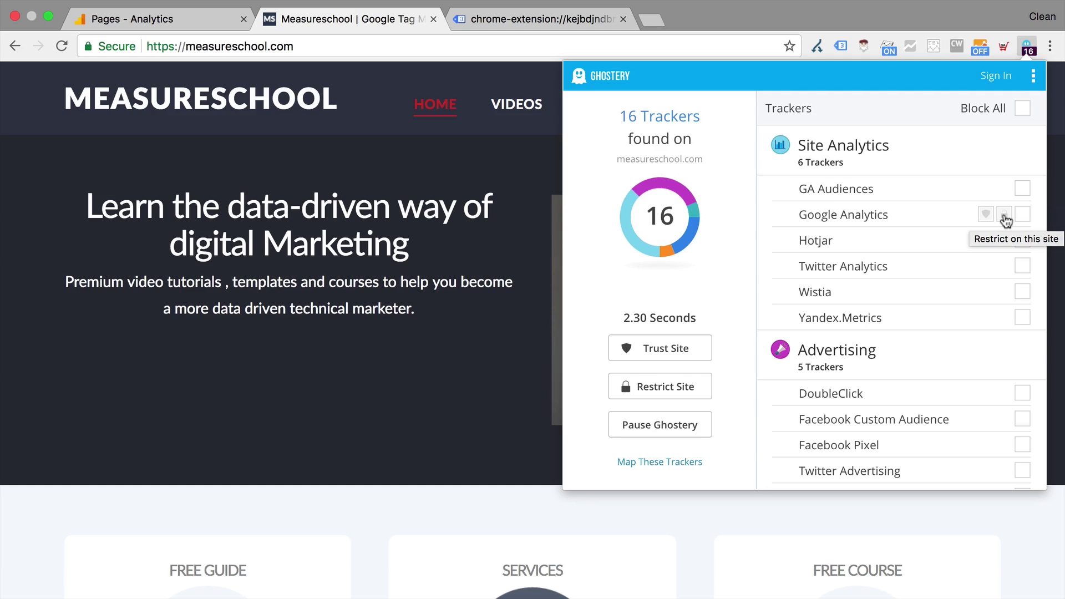
Block Google Analytics in Ghostery, then allow it again
left_click(1005, 214)
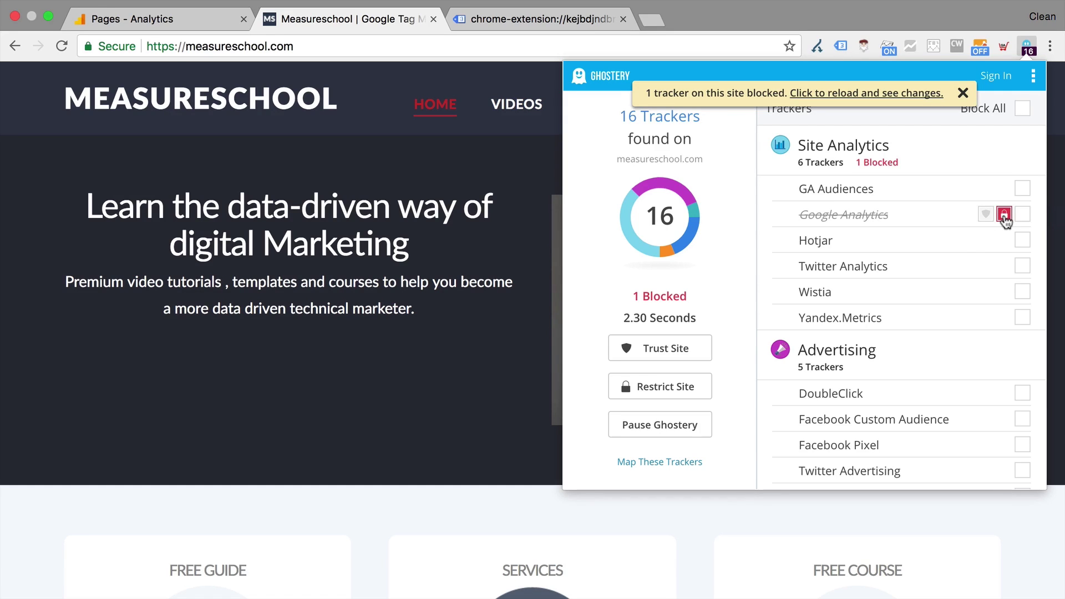
scroll(961, 258, "down", 4)
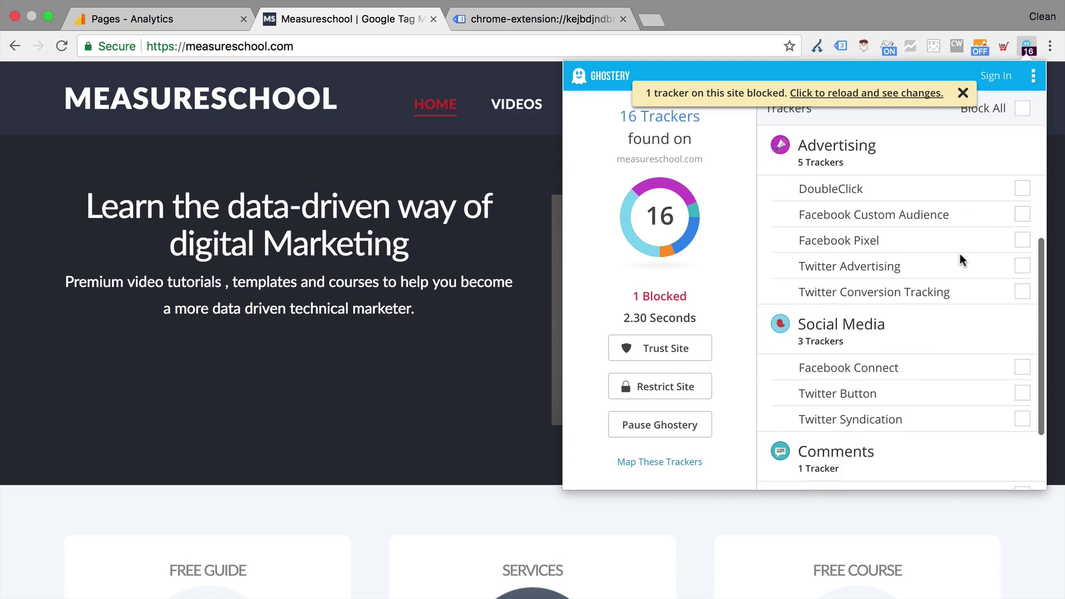
scroll(969, 283, "up", 3)
scroll(974, 302, "down", 4)
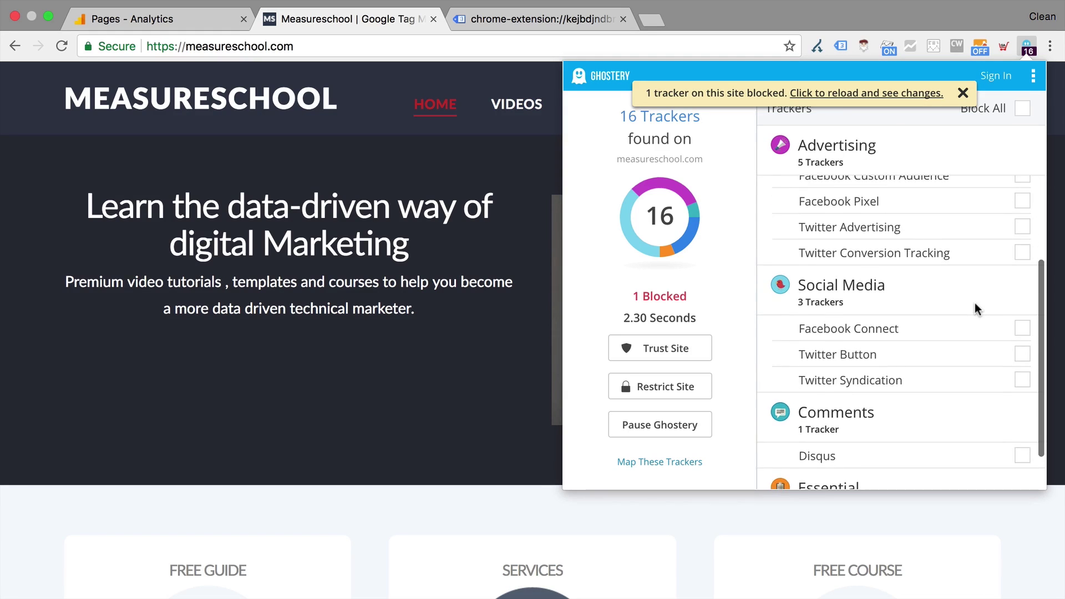
scroll(974, 303, "up", 4)
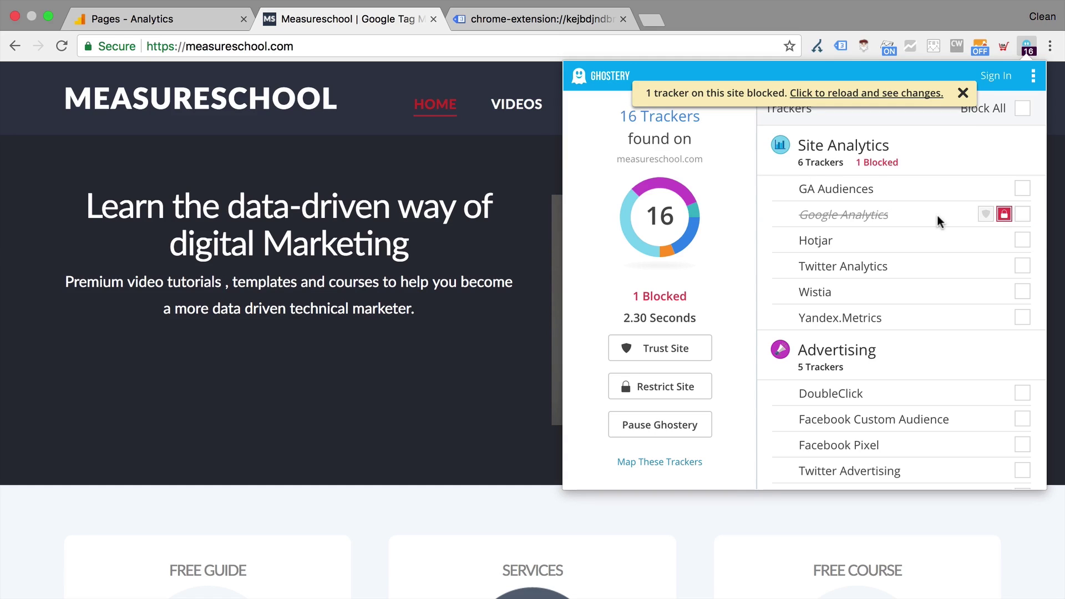
left_click(1005, 214)
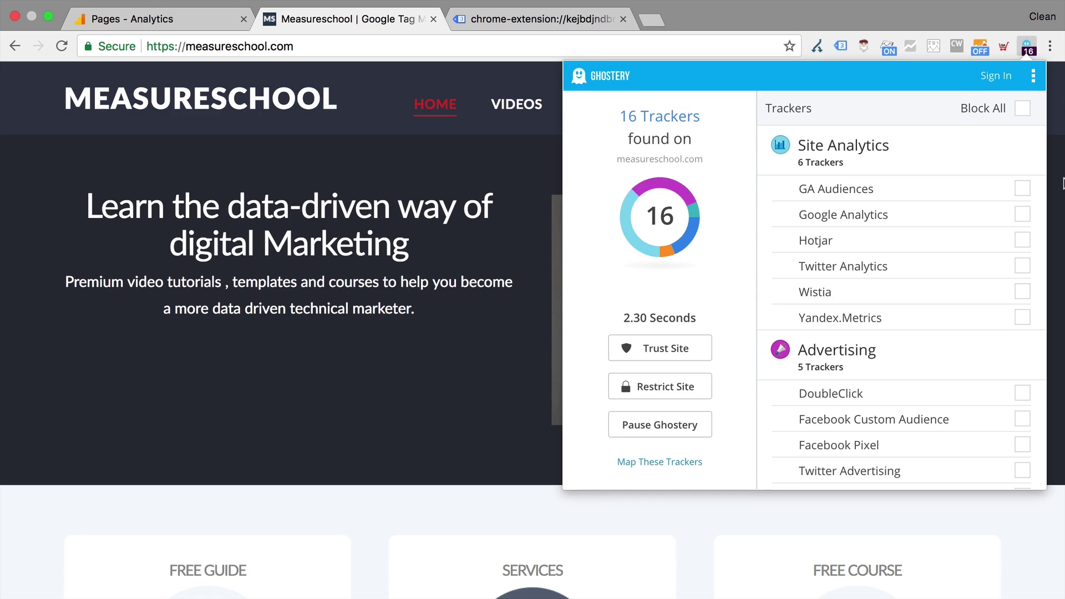
Append ?utm_source=test&utm_medium=test&utm_campaign=test to the measureschool.com address
left_click(1063, 183)
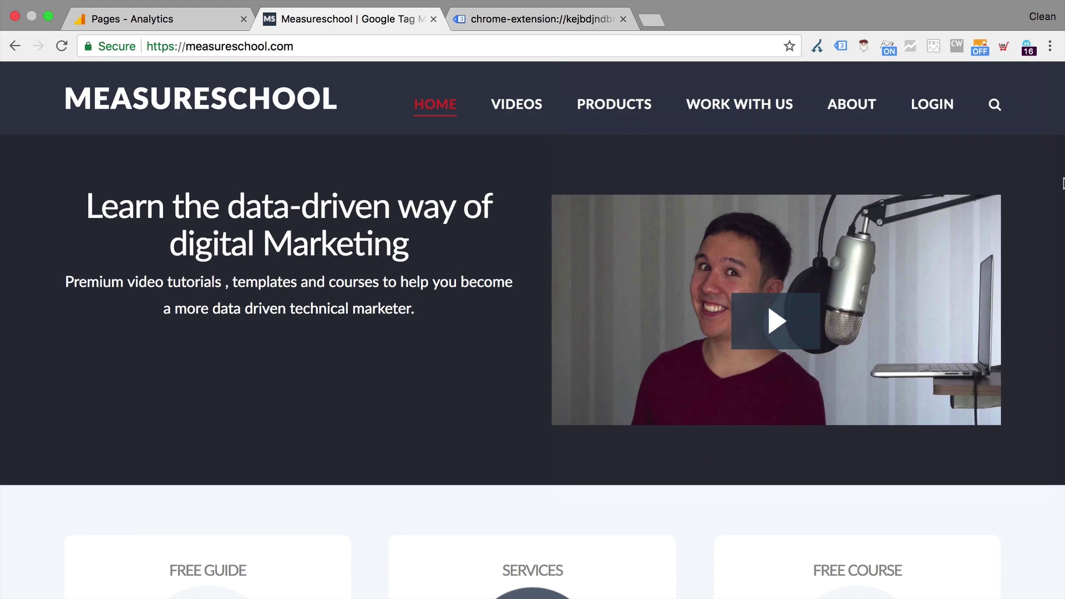
left_click(319, 46)
left_click(356, 48)
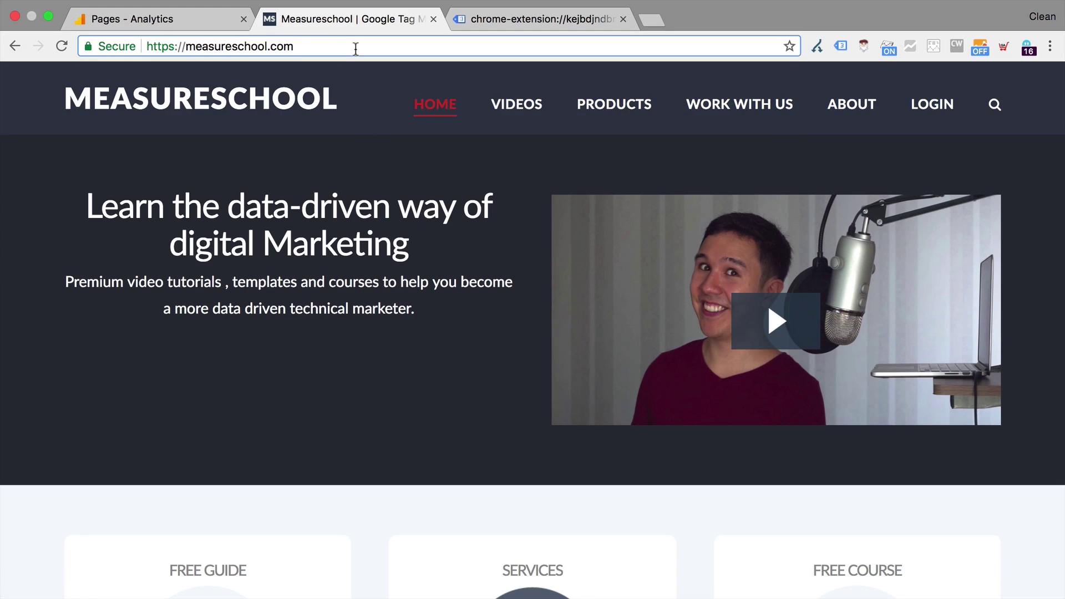
type("?")
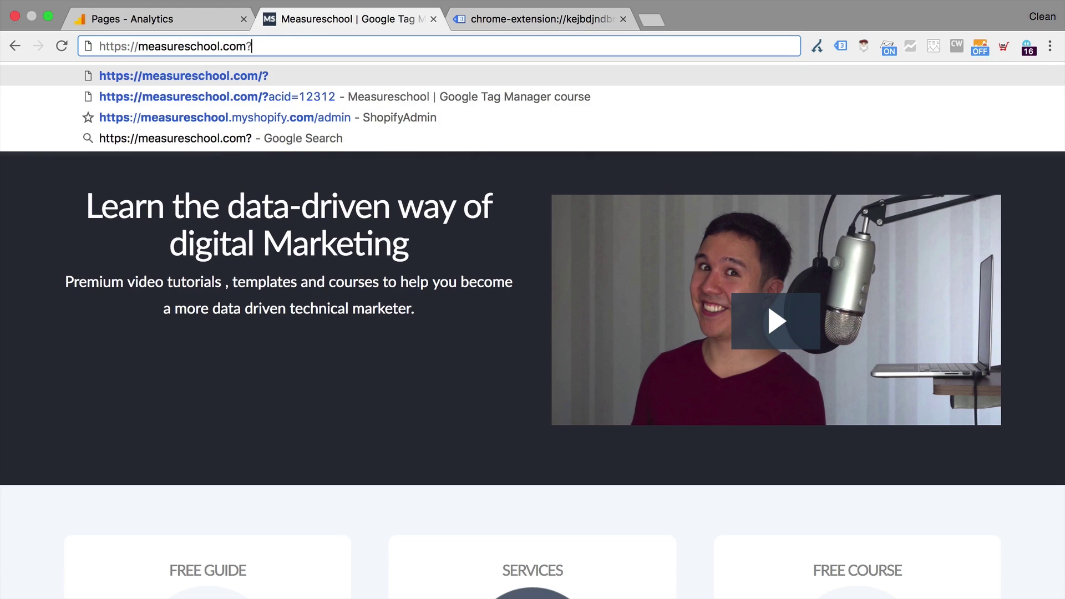
key("BackSpace")
type(".utmtes")
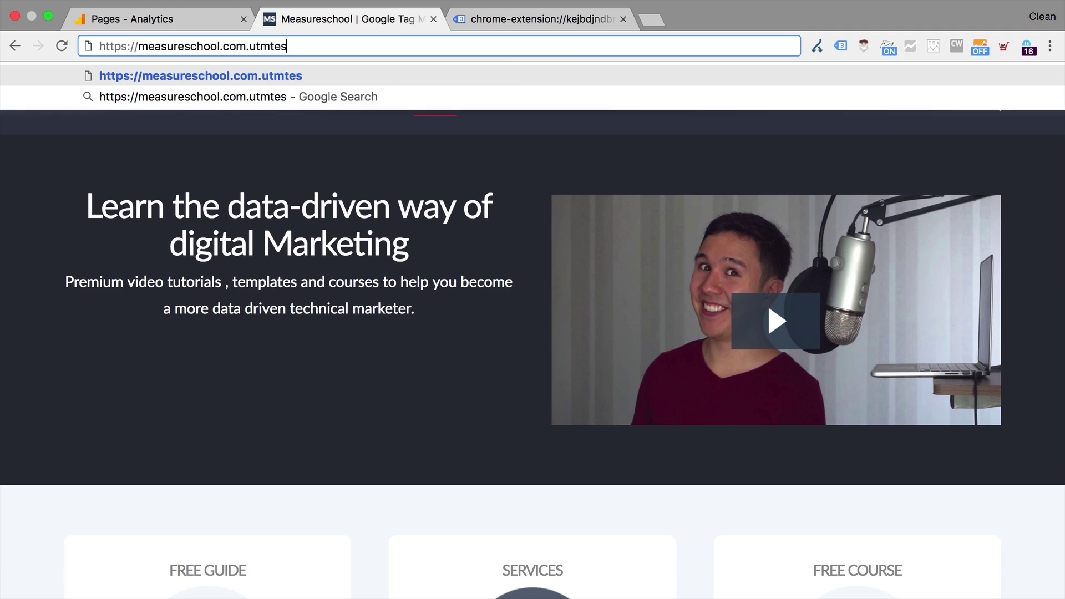
type("t")
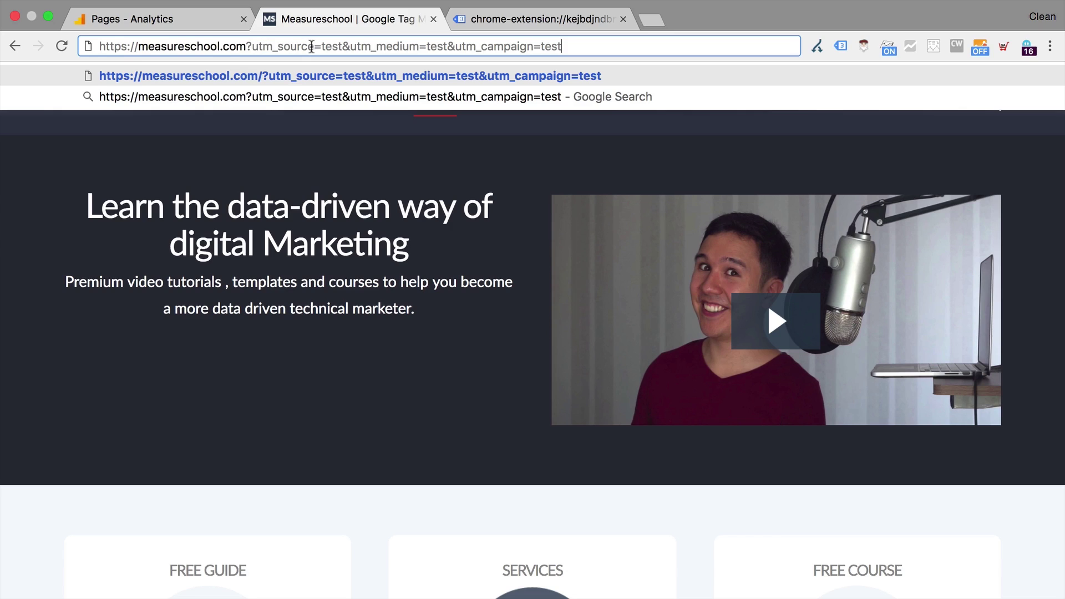
left_click_drag(247, 46, 564, 46)
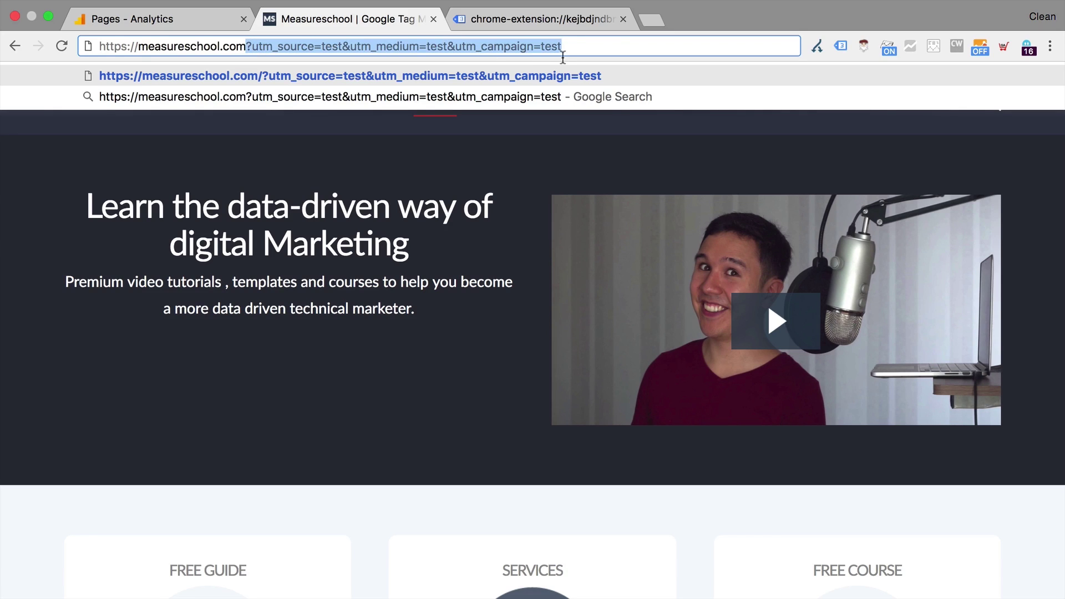
triple_click(354, 46)
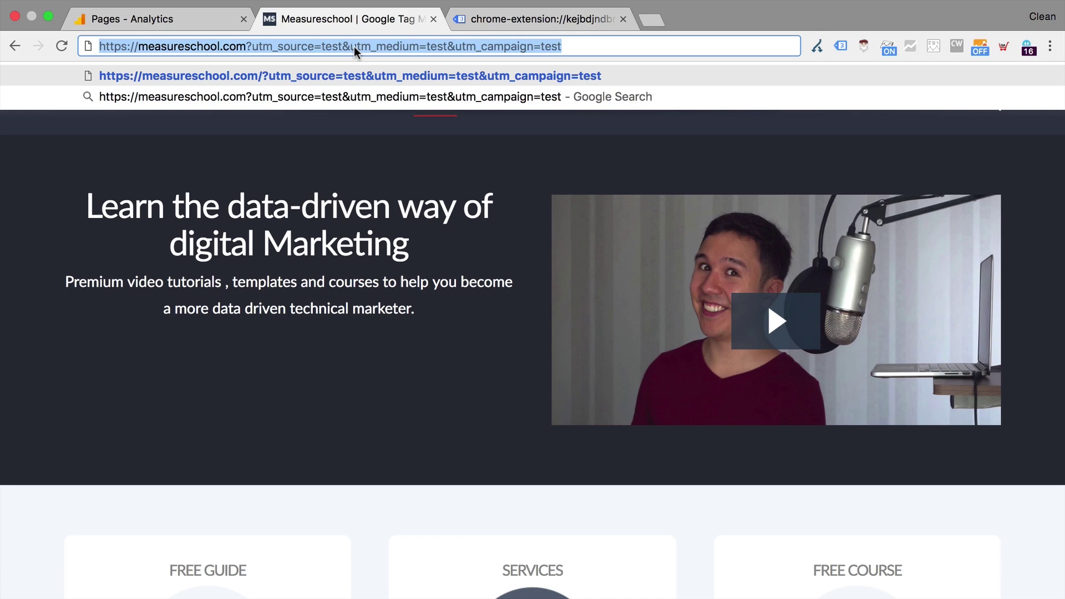
left_click(339, 153)
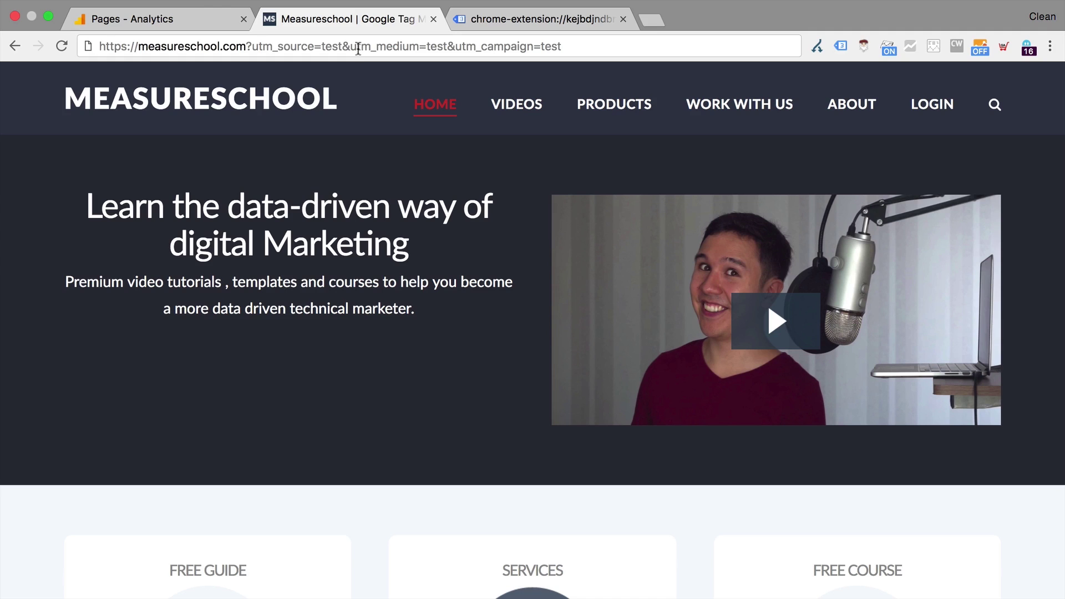
left_click(356, 48)
Open the UTM Campaign Tagging Tool spreadsheet and inspect the Tagged URL formula in I10
key("Return")
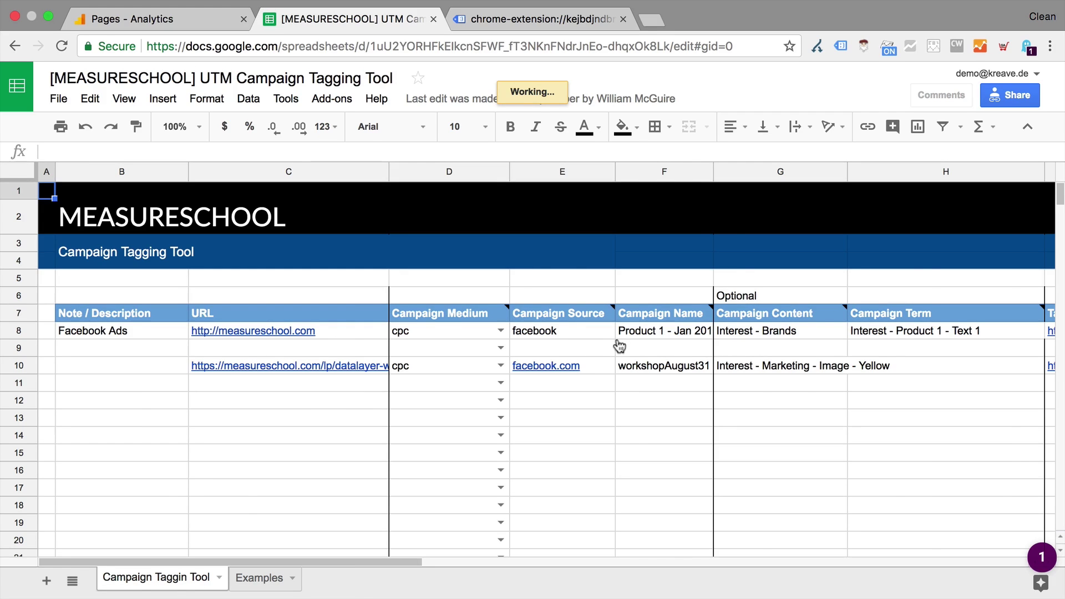
scroll(617, 339, "right", 10)
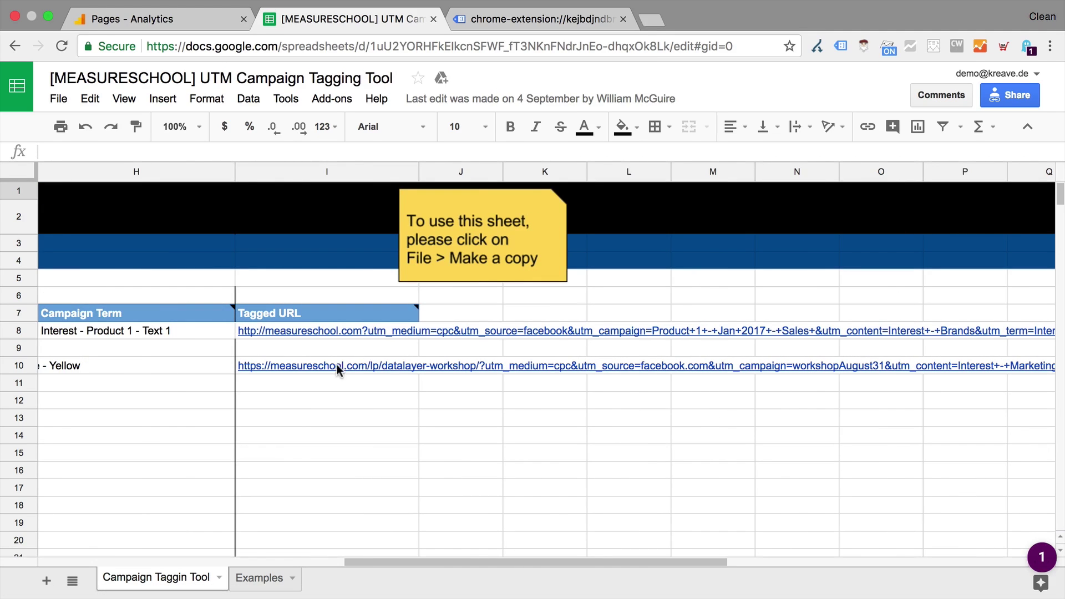
left_click(337, 365)
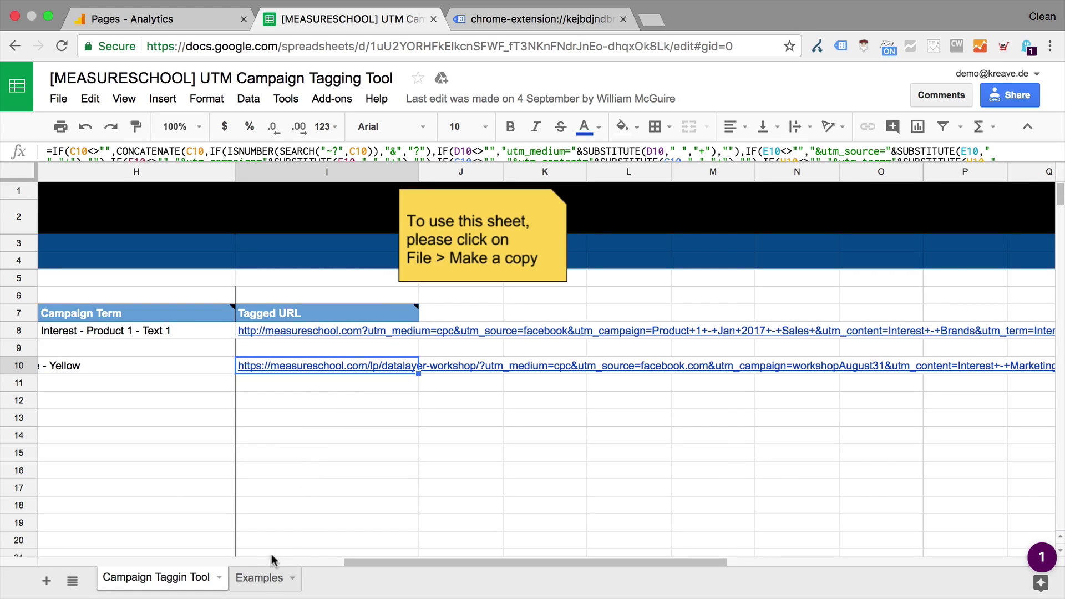
Browse the Examples sheet, then go back to the measureschool.com homepage
left_click(265, 578)
scroll(378, 395, "right", 4)
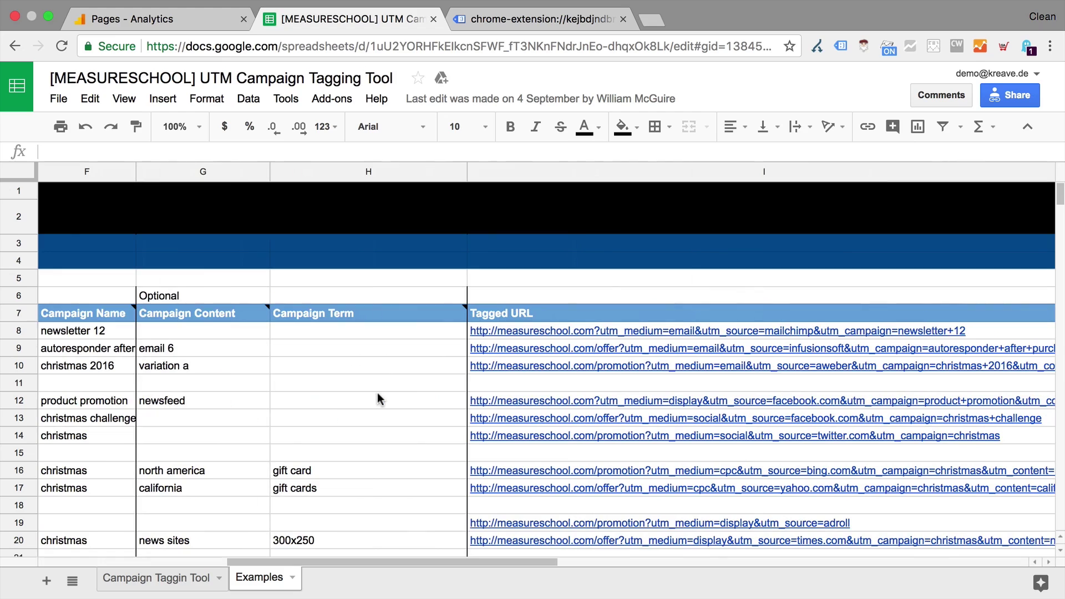
mouse_move(546, 321)
scroll(511, 490, "down", 3)
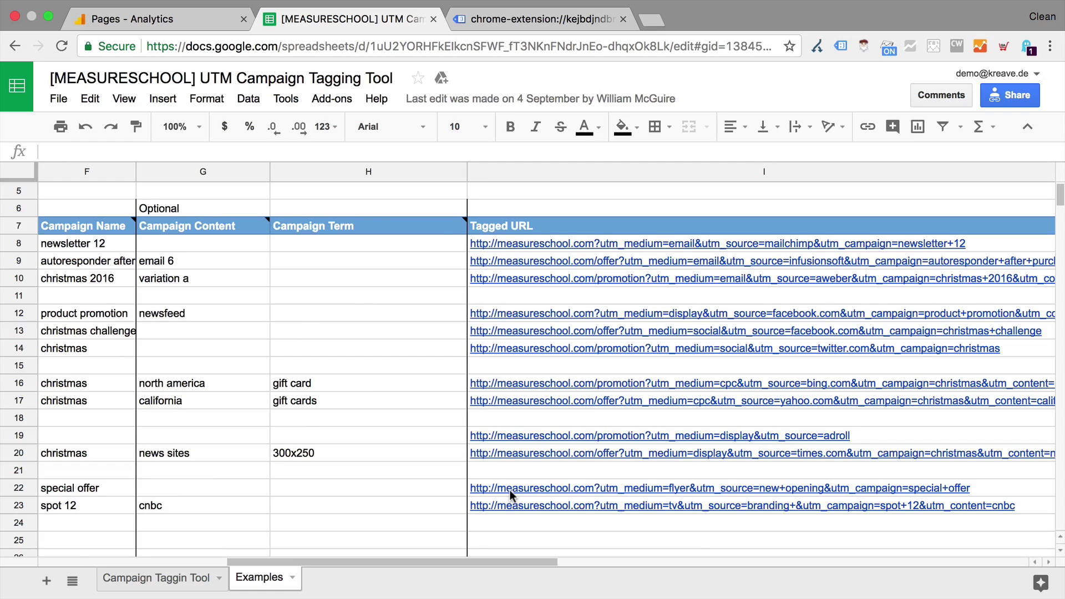
left_click(15, 46)
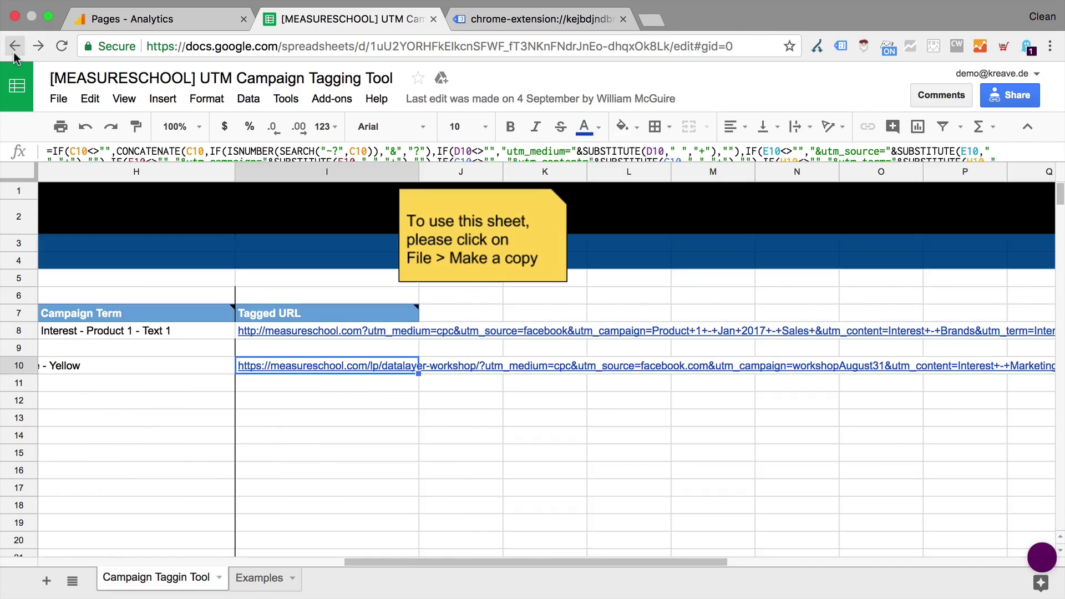
left_click(14, 47)
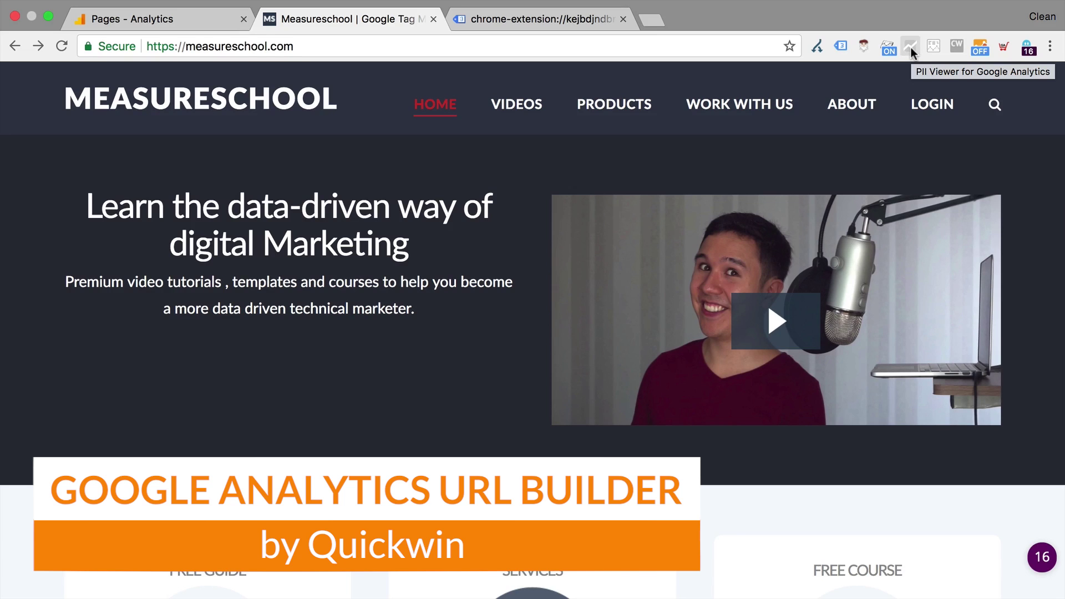
In the URL Builder, enter source facebook.com, medium cpc and campaign test
left_click(1004, 46)
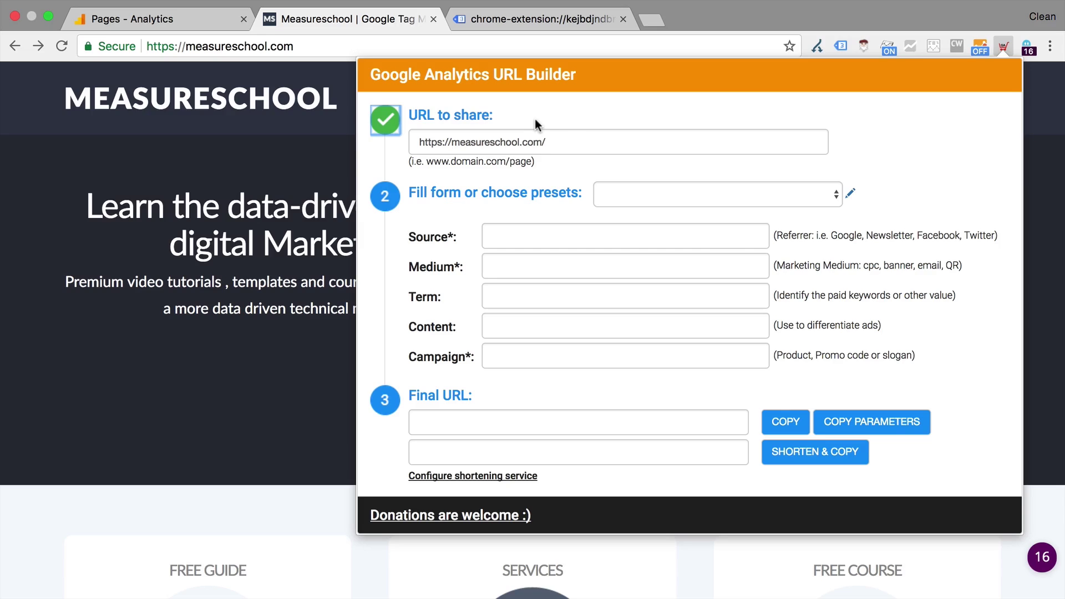
left_click(526, 239)
type("faceboo")
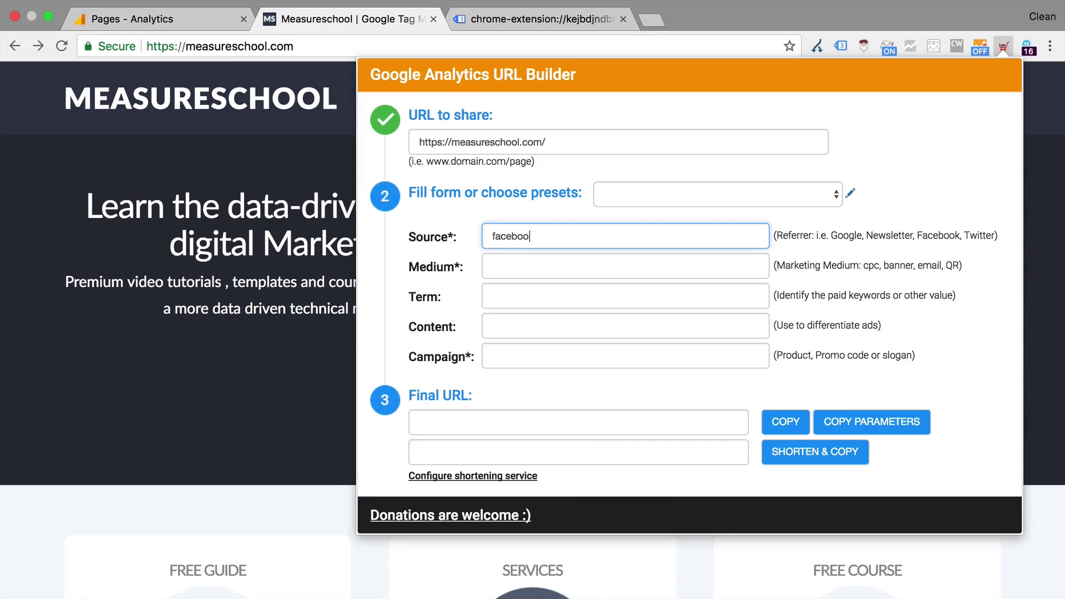
type("k.com")
key("Tab")
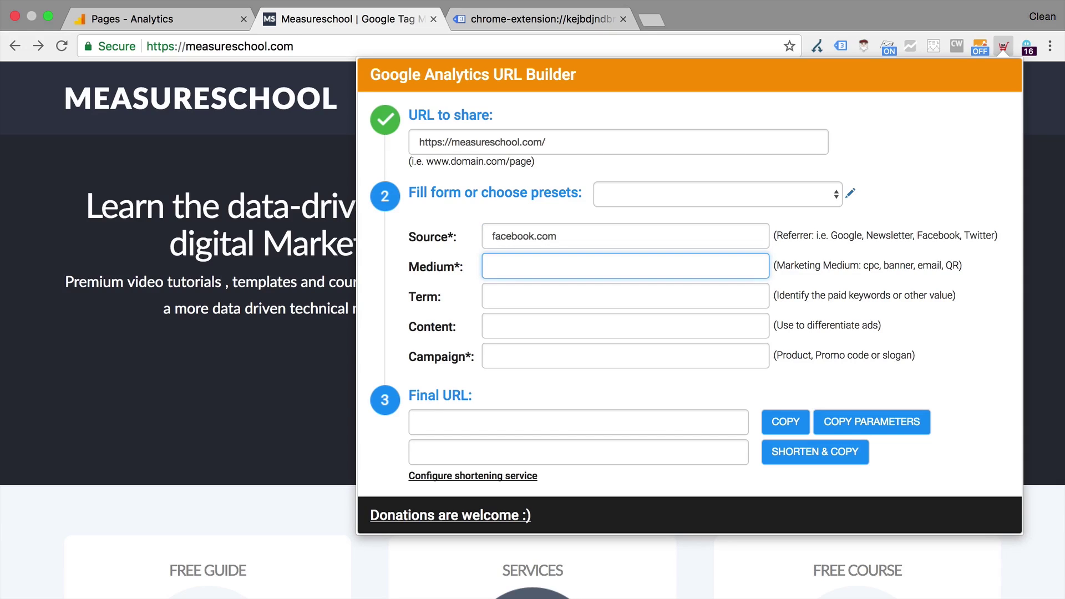
type("cpc")
left_click(519, 364)
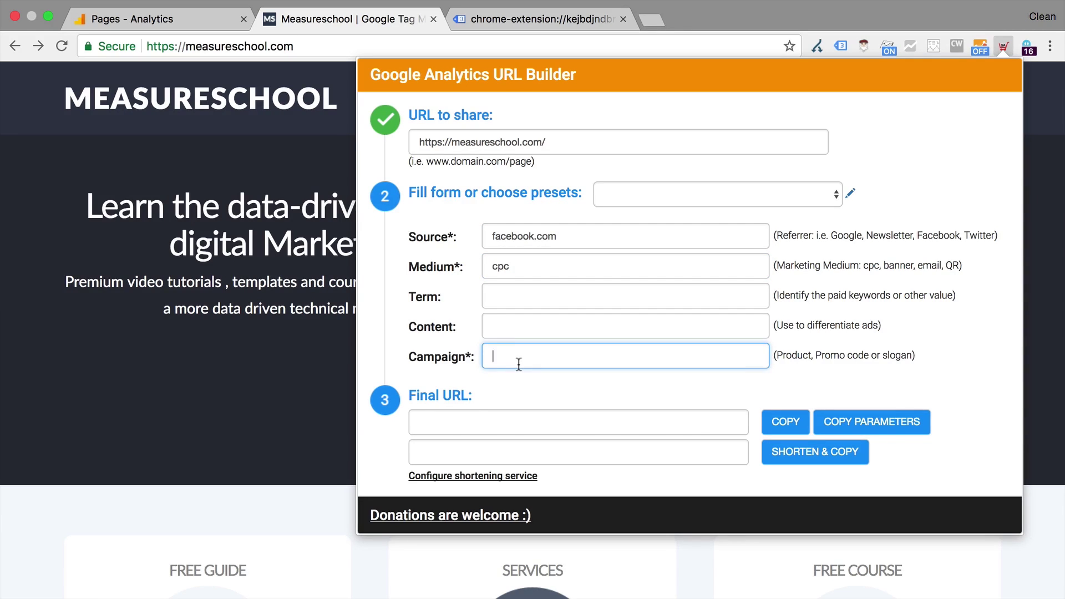
type("test")
left_click(451, 384)
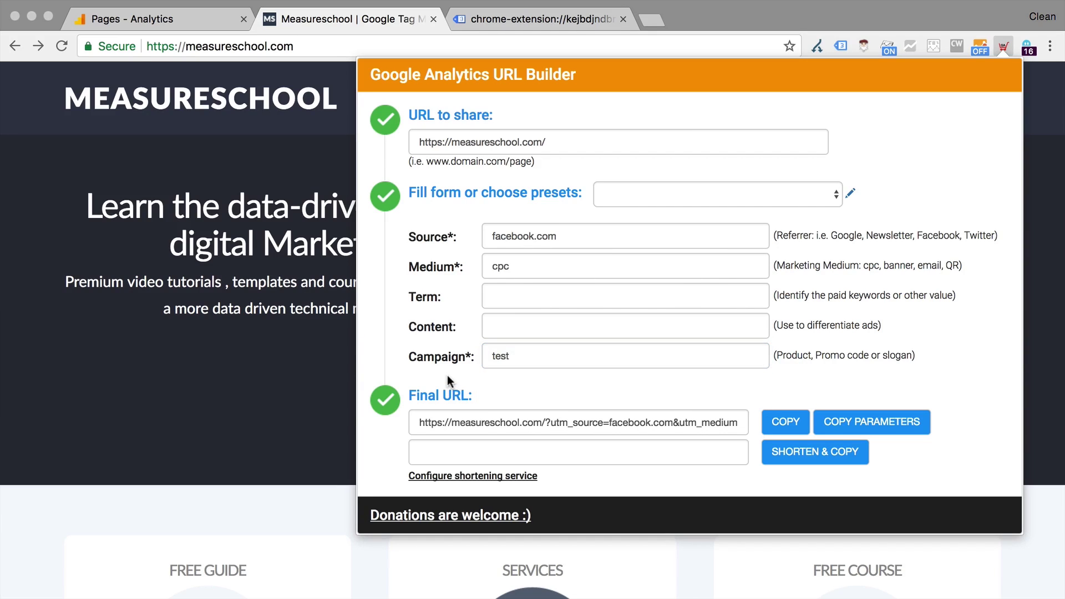
Shorten and copy the generated tagged URL
left_click(482, 425)
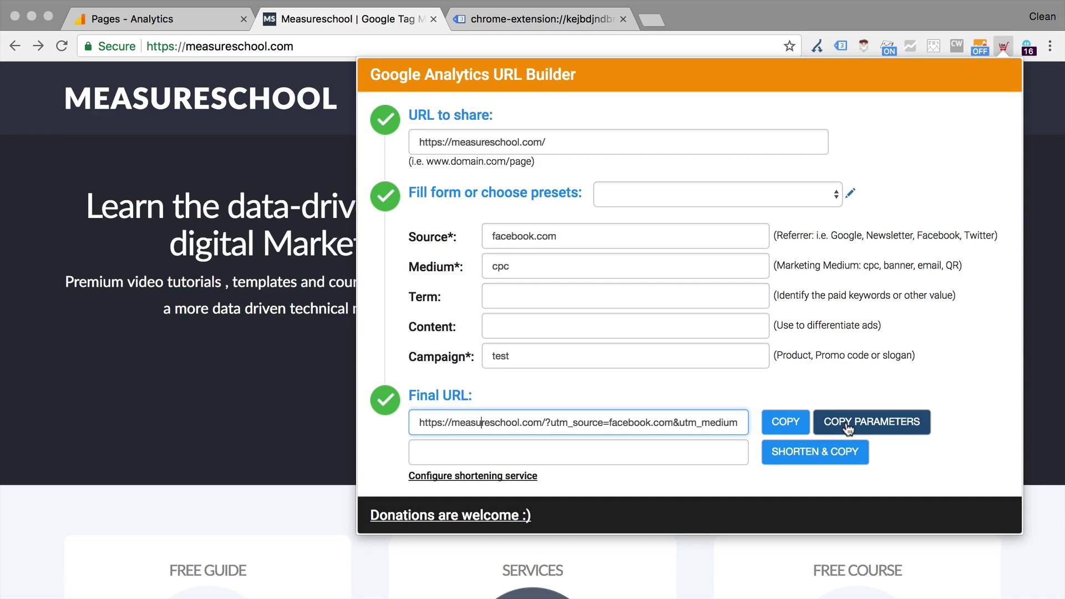
left_click(815, 455)
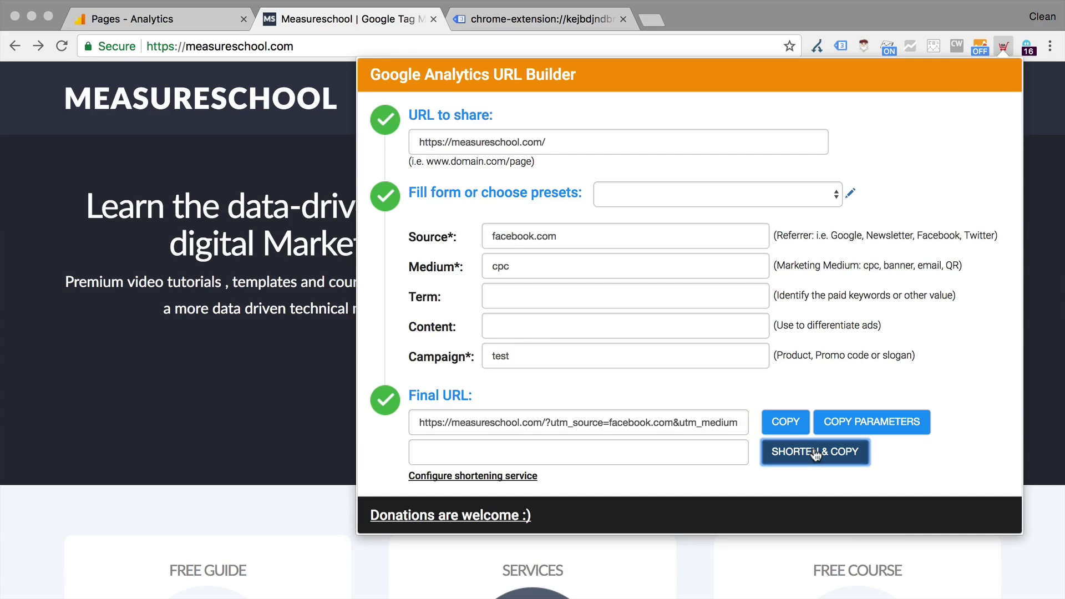
left_click(701, 462)
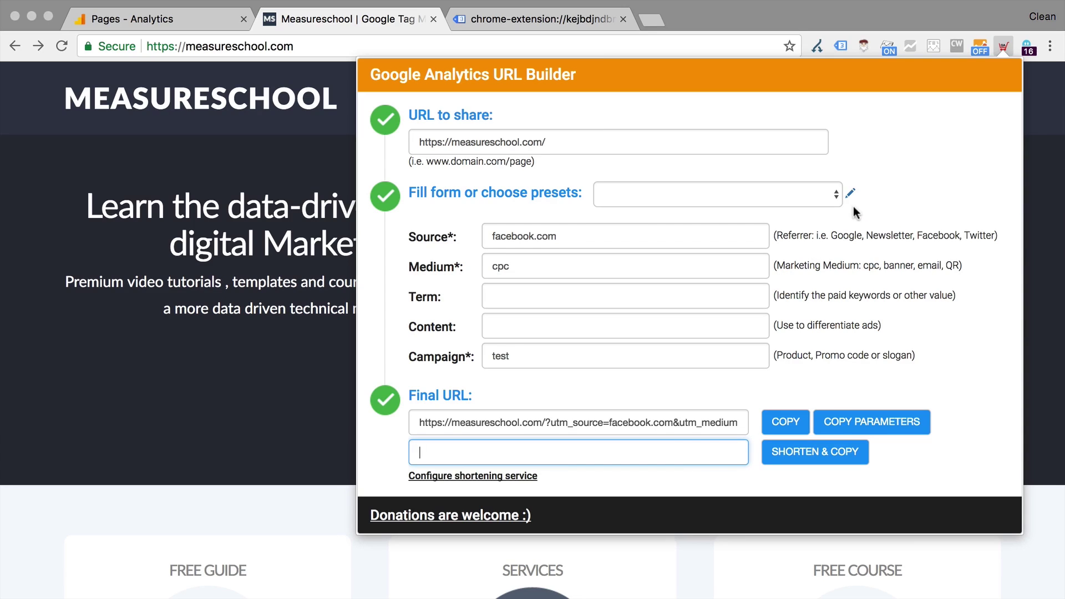
Apply the Facebook Page then Facebook cpc presets, review the presets table, and return to measureschool.com
left_click(836, 195)
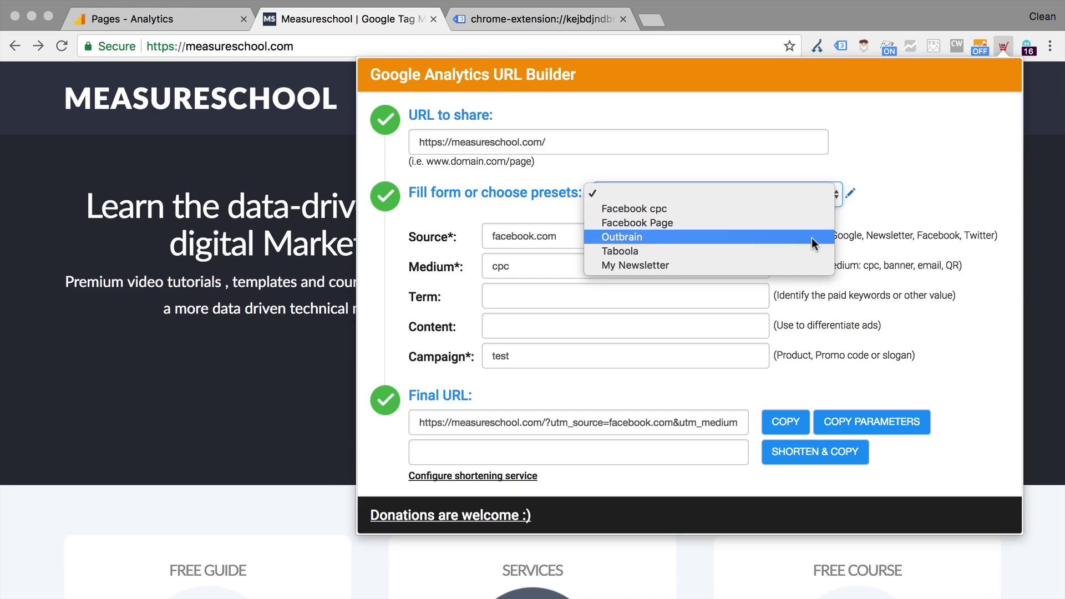
left_click(814, 223)
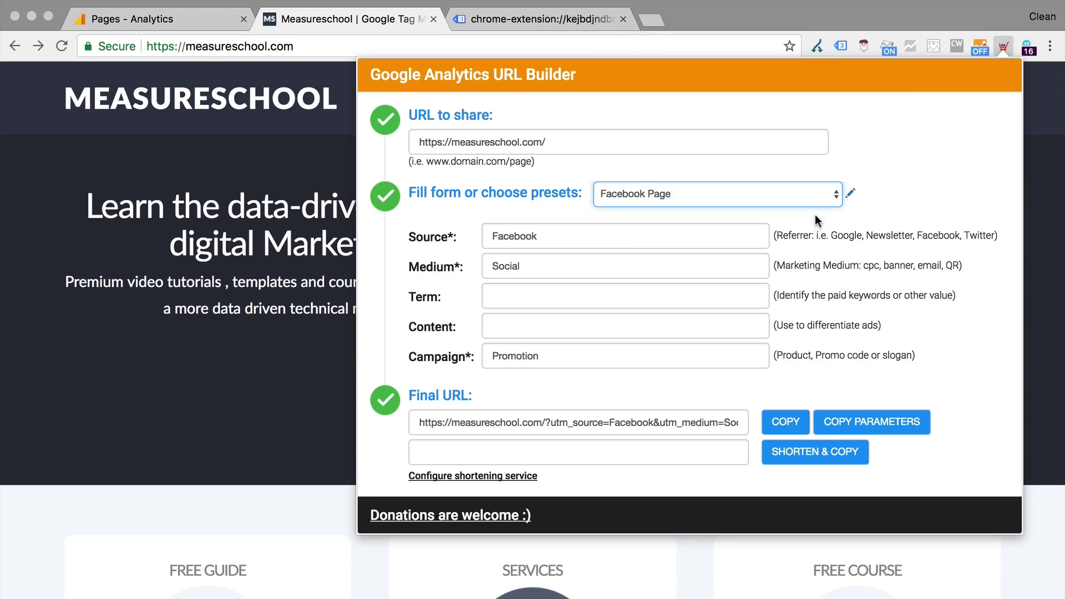
left_click(811, 194)
left_click(809, 180)
left_click(850, 193)
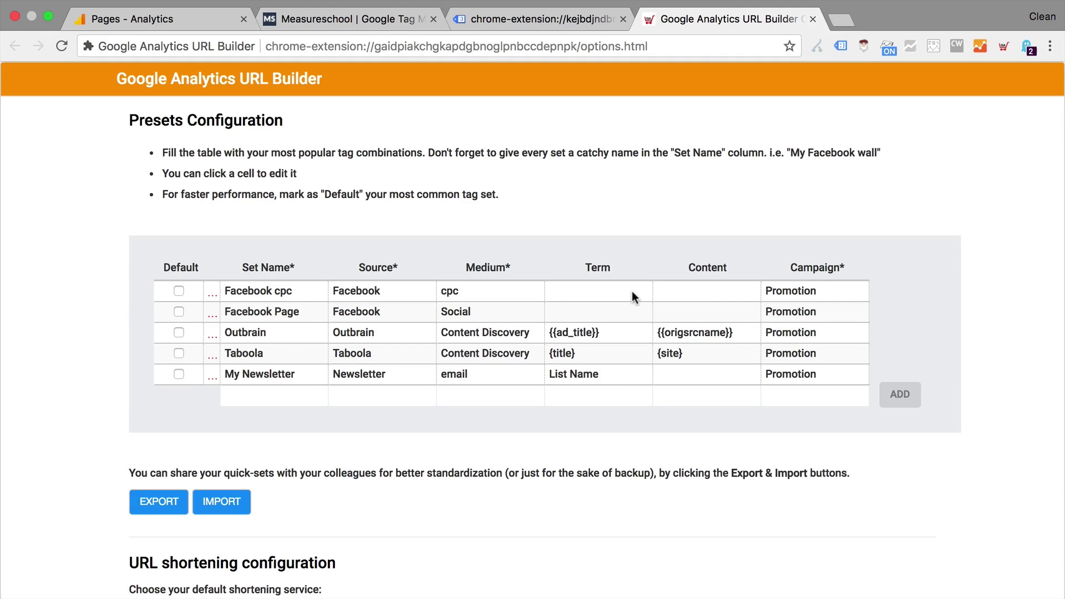
left_click(386, 21)
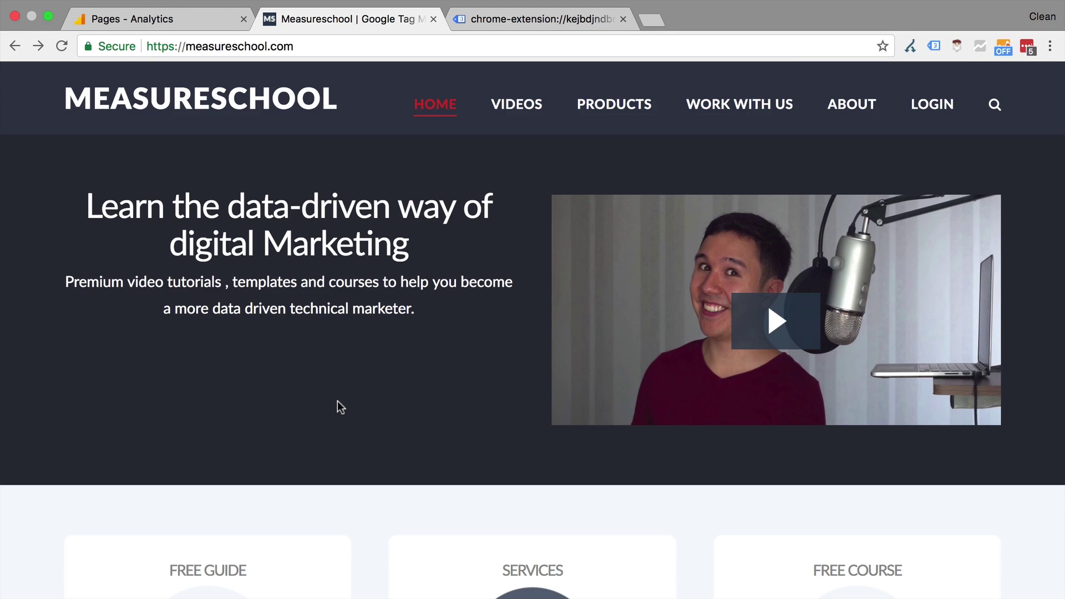
Show the Analytics Pages report for 18–24 Sep 2017 and preview the Da Vinci product shortcuts
left_click(191, 22)
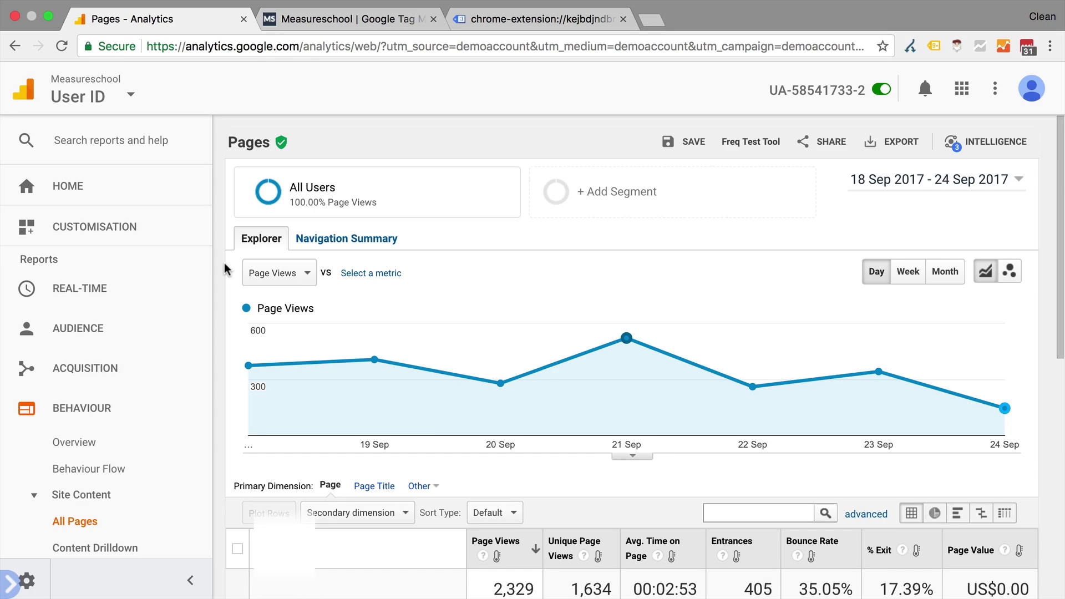
left_click(957, 46)
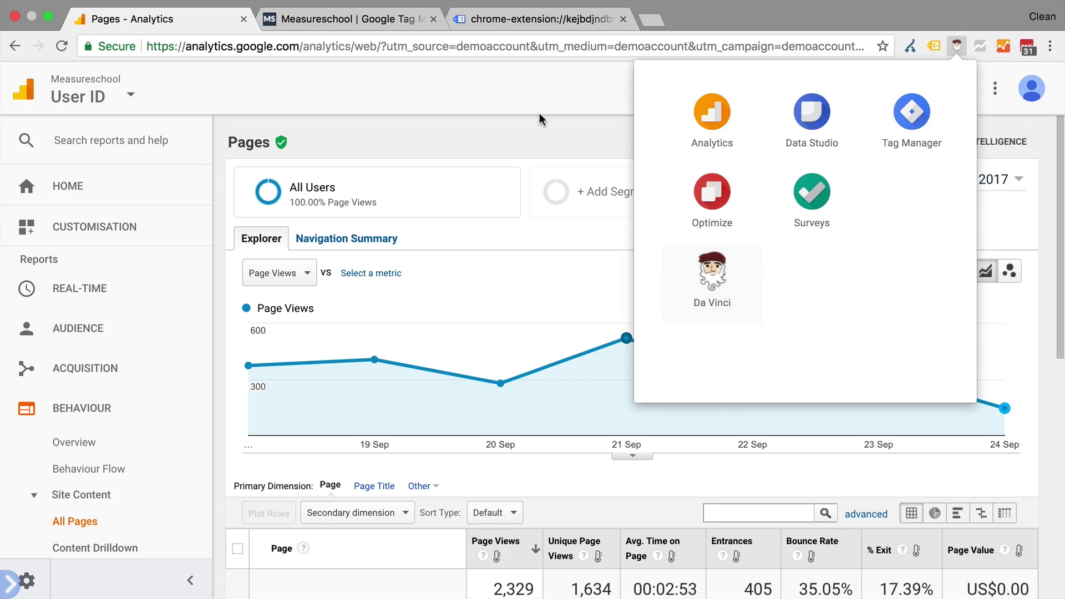
left_click(524, 124)
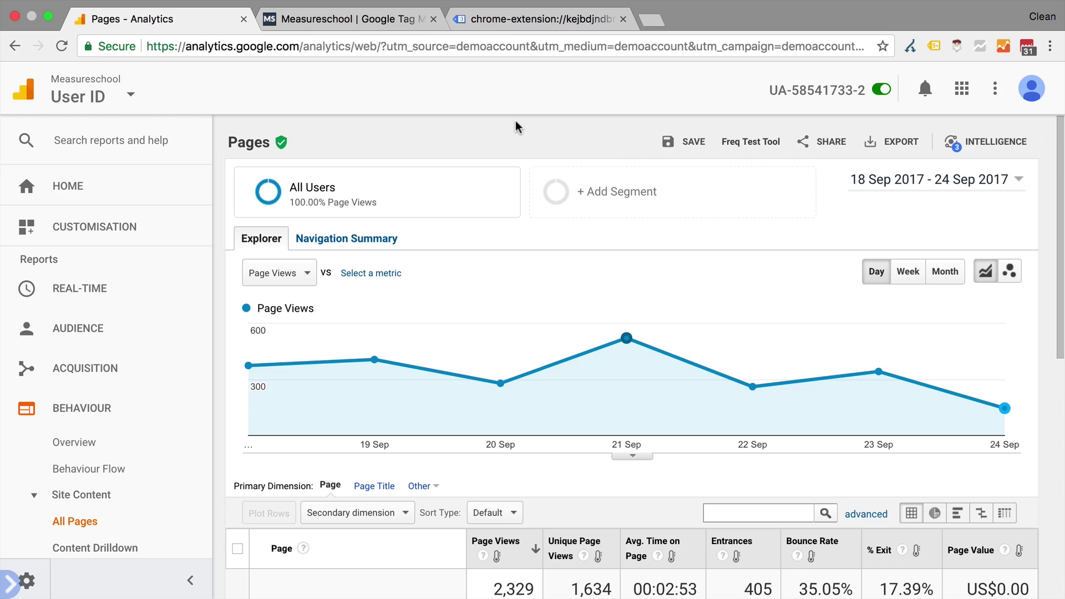
Cycle the Page Views column through heat map and reversed colours to in-cell bars
scroll(515, 121, "down", 6)
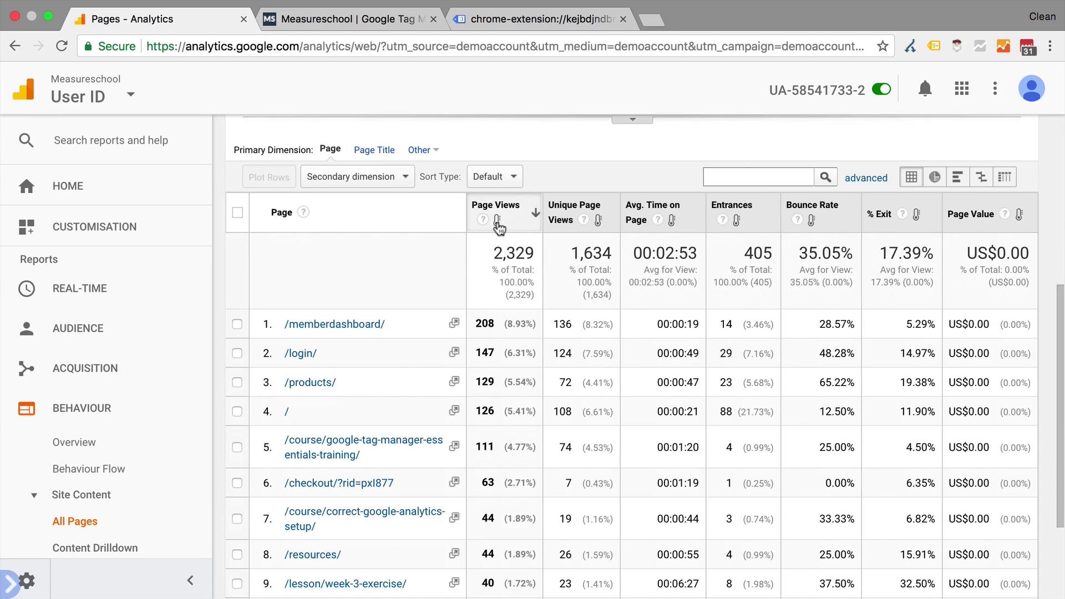
left_click(497, 221)
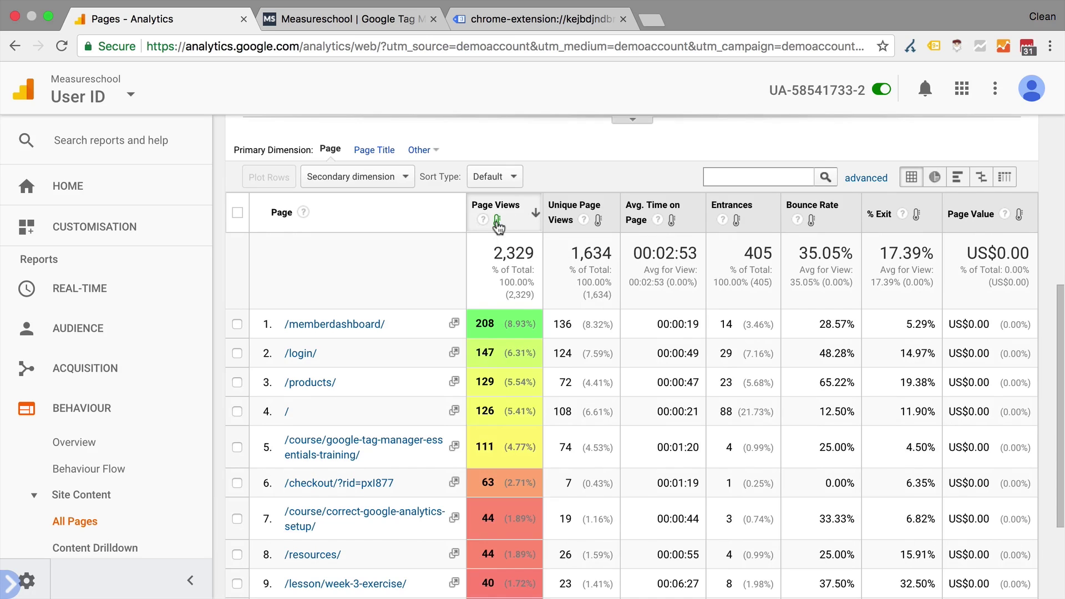
scroll(498, 227, "down", 5)
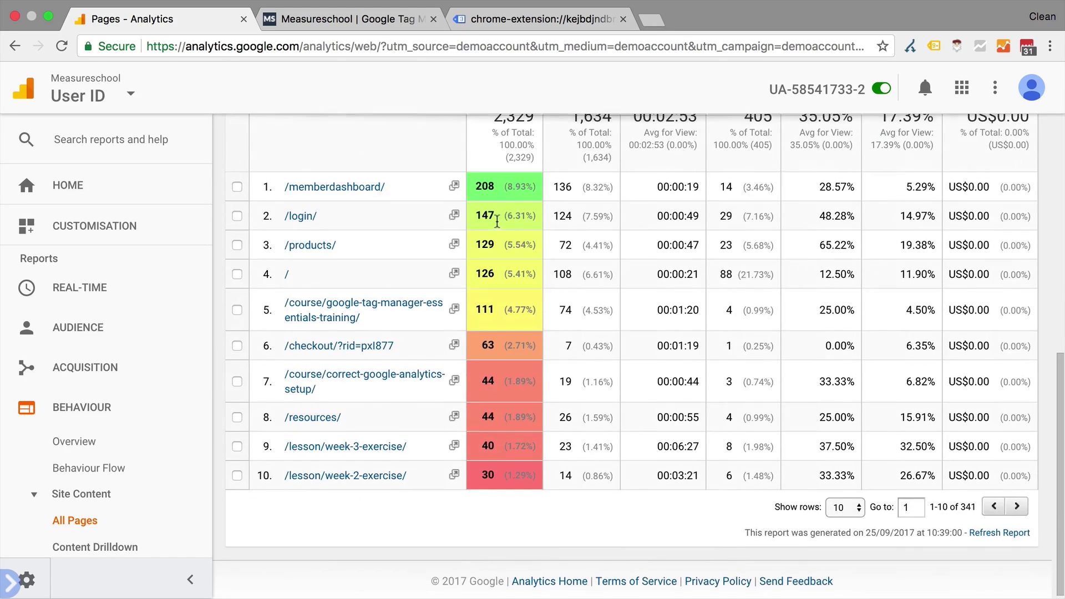
scroll(499, 216, "up", 5)
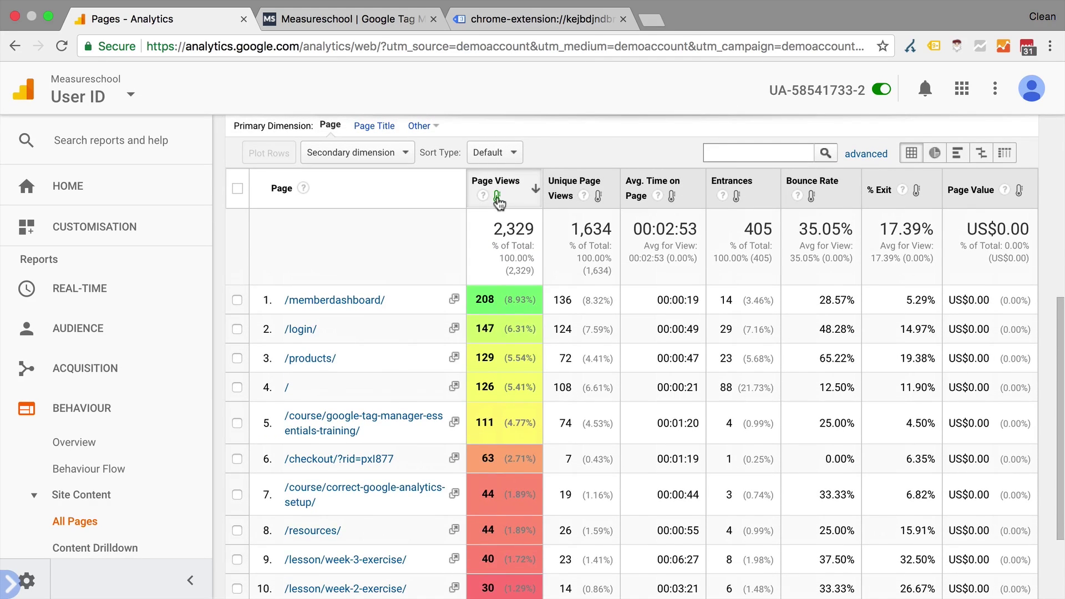
left_click(498, 200)
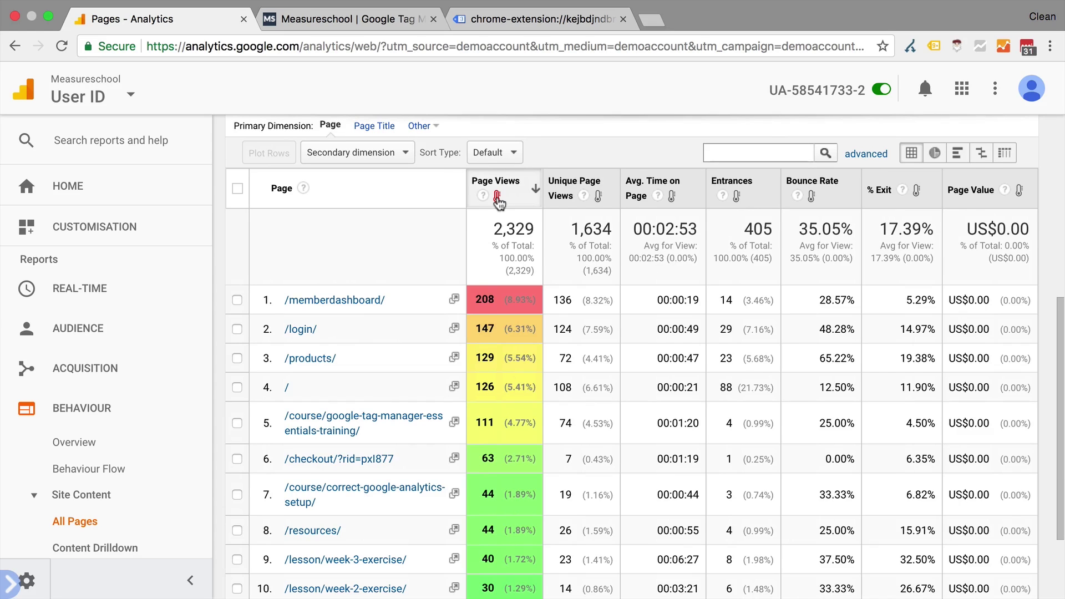
left_click(498, 199)
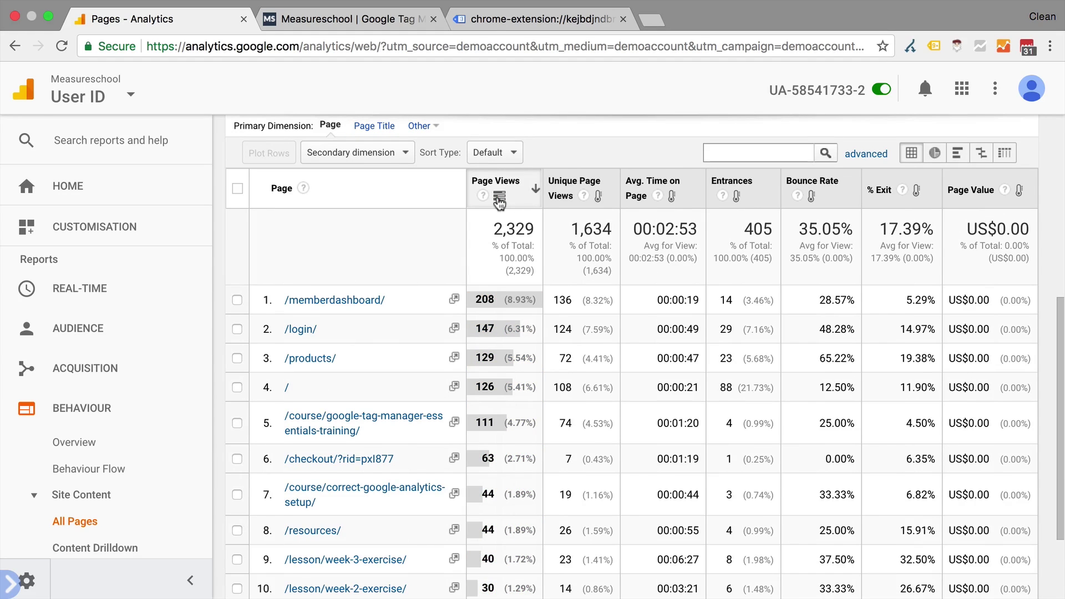
Give Avg. Time on Page a reversed heat map, so long times show red
scroll(555, 250, "down", 1)
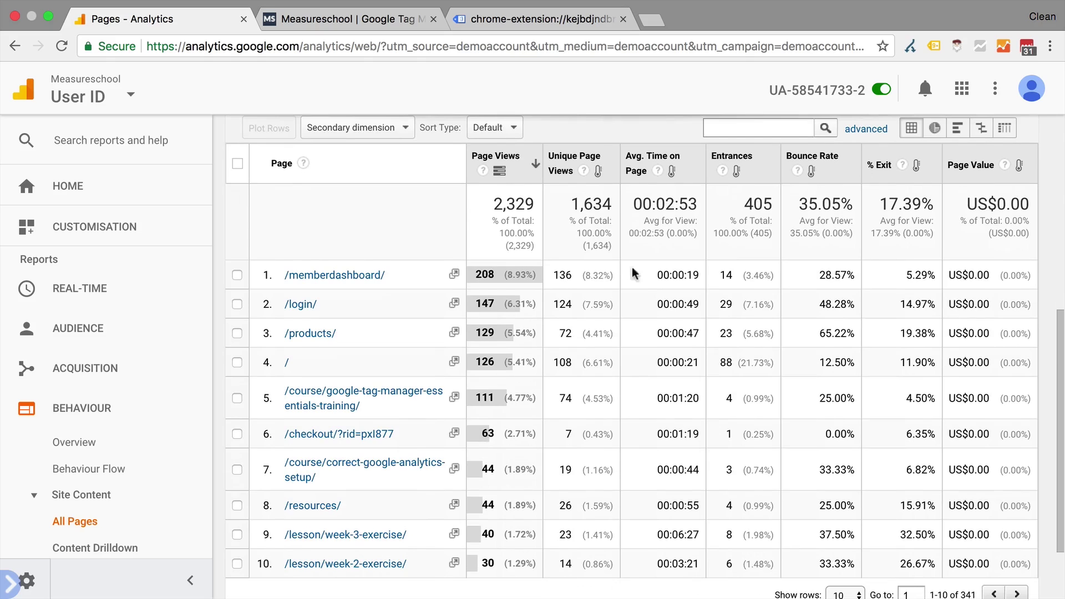
left_click(672, 172)
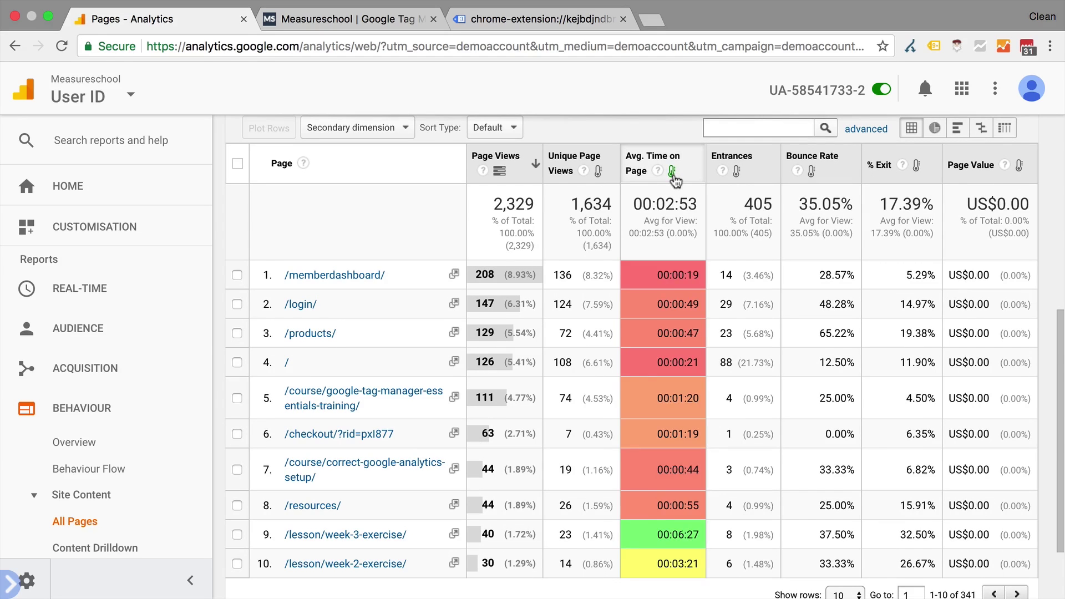
left_click(672, 173)
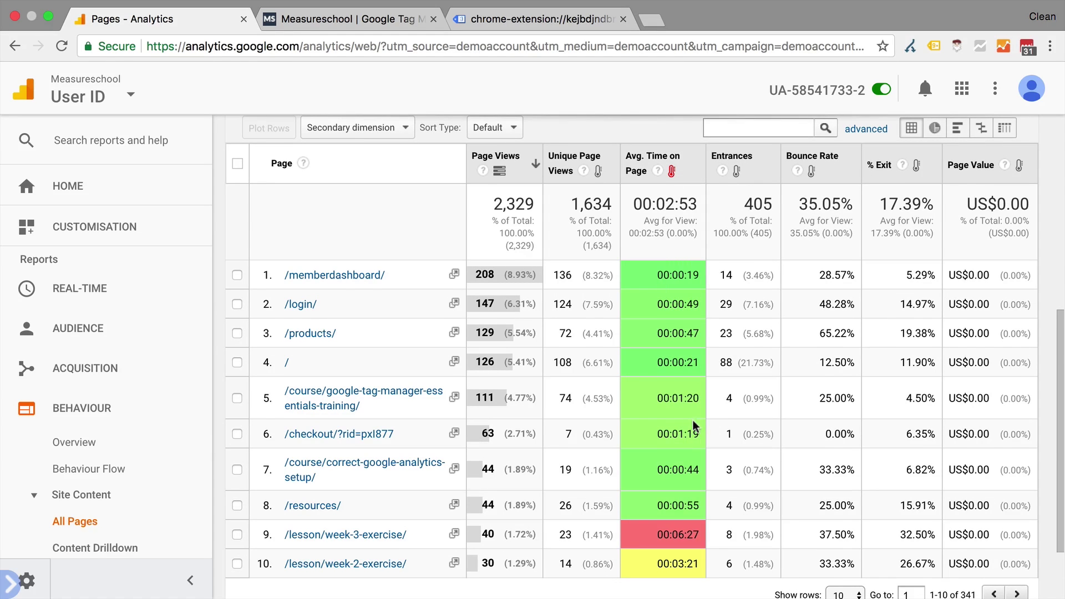
scroll(675, 449, "down", 3)
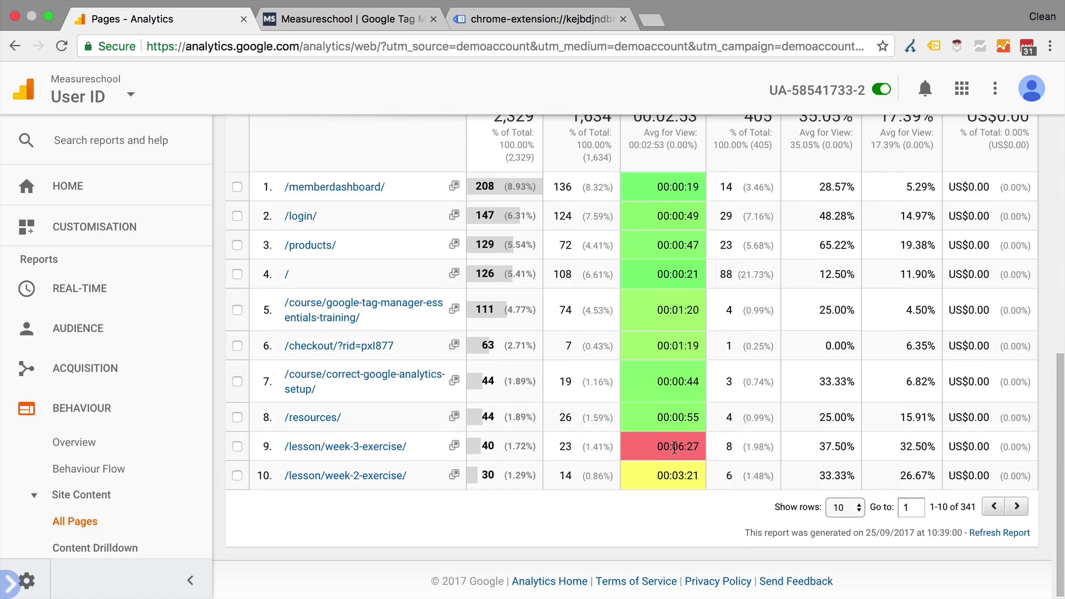
scroll(675, 449, "up", 10)
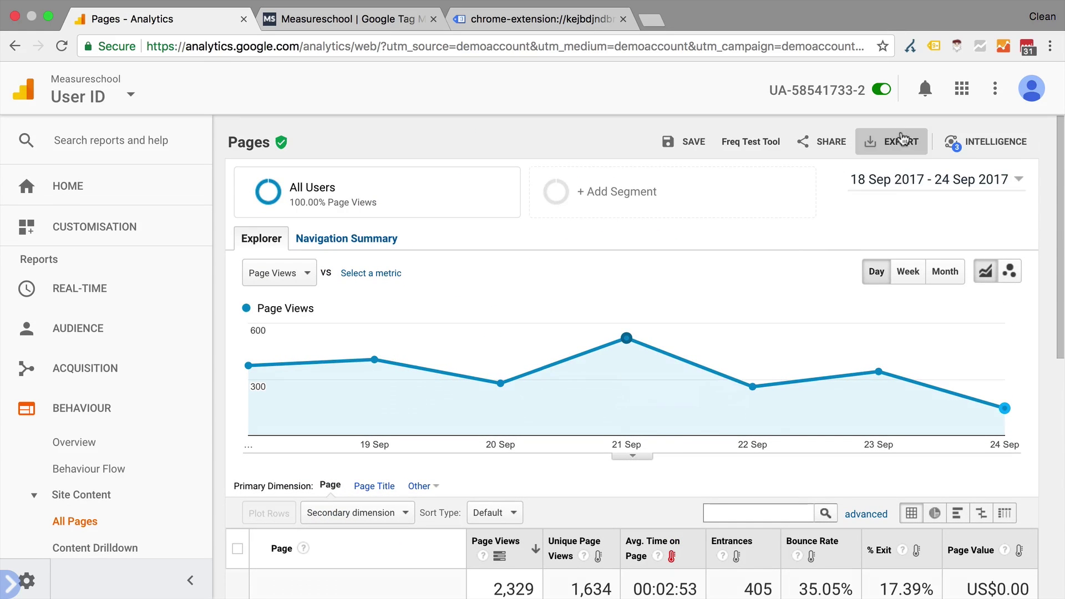
Glance at the report's export formats, then bring up the Da Vinci Frequency Test Tool
left_click(899, 141)
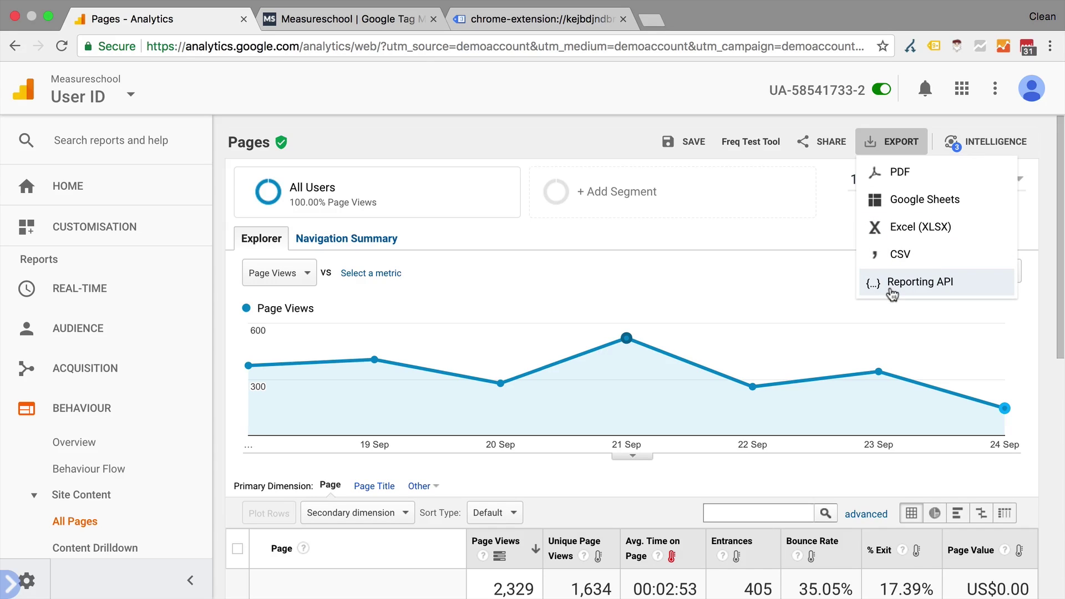
left_click(791, 247)
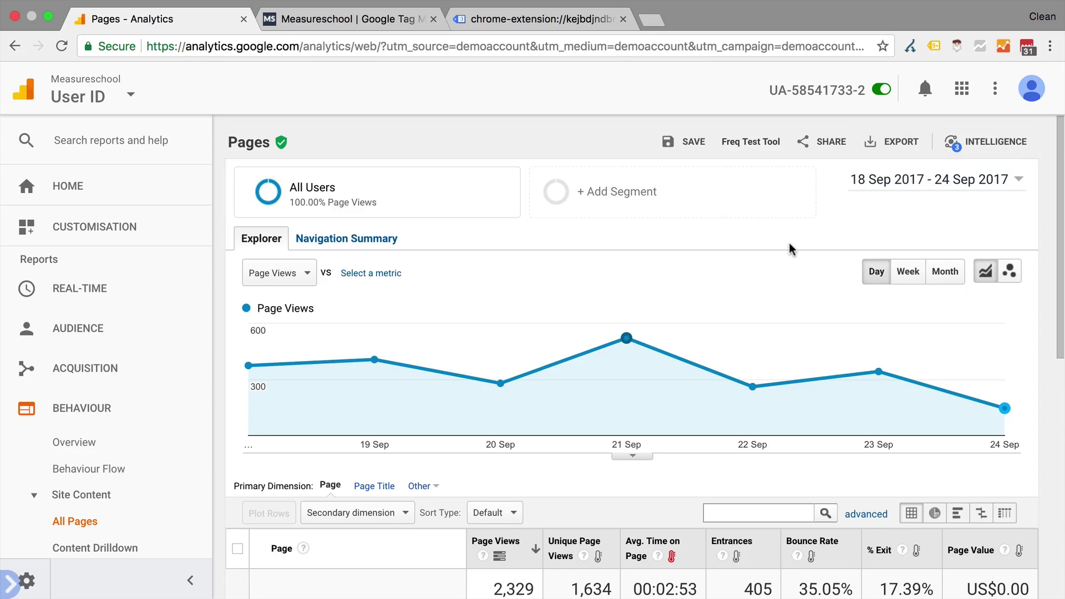
left_click(750, 143)
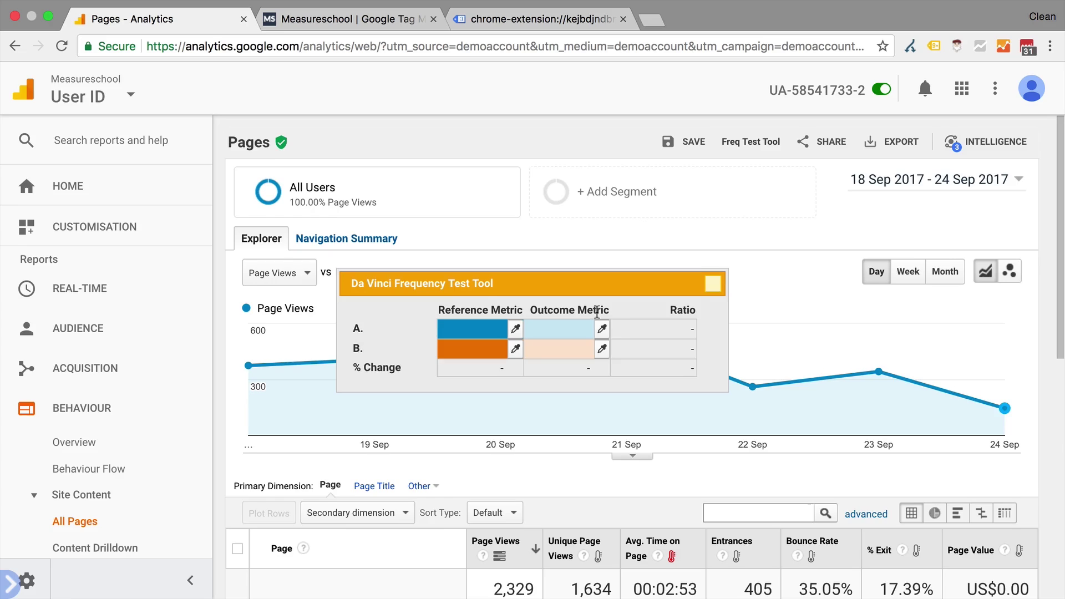
scroll(500, 444, "down", 4)
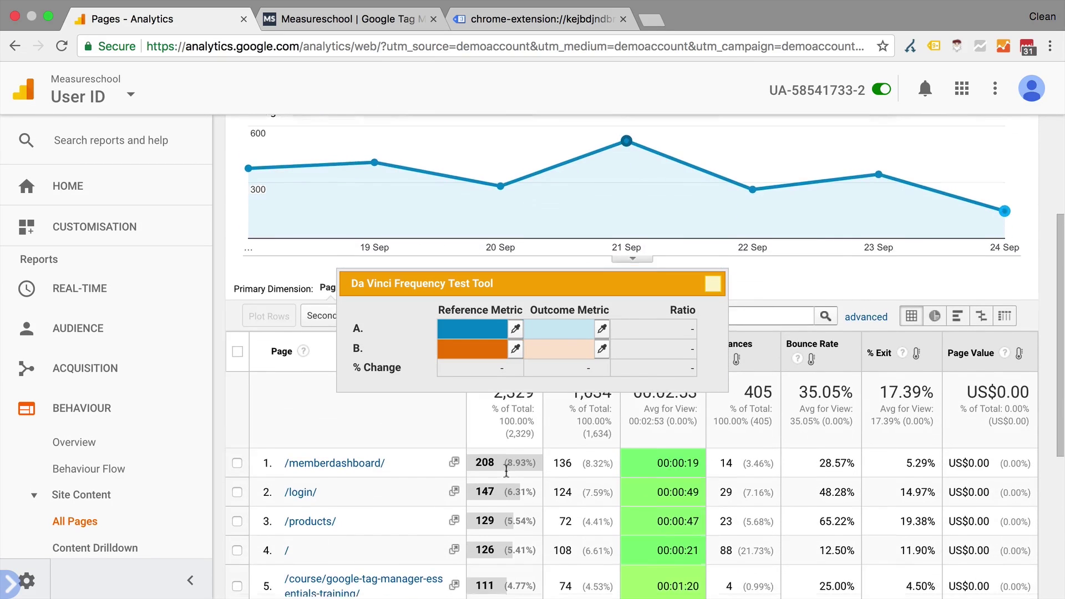
scroll(506, 471, "down", 2)
scroll(506, 471, "up", 1)
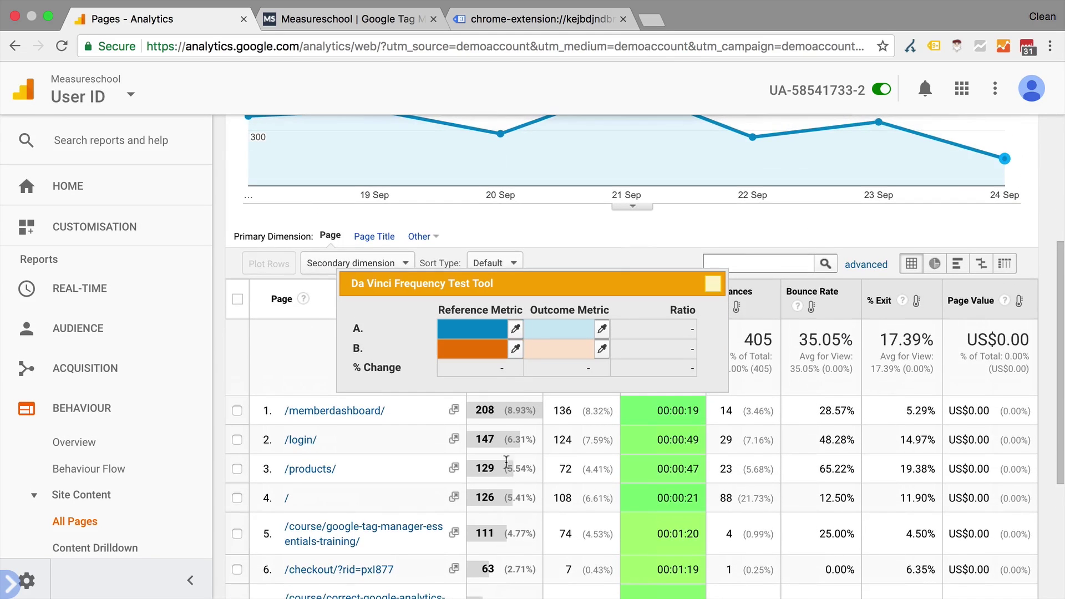
Compare page views 208 vs 147 and bounce rates 28.57% vs 48.28%, then close the test
left_click(516, 331)
left_click(494, 416)
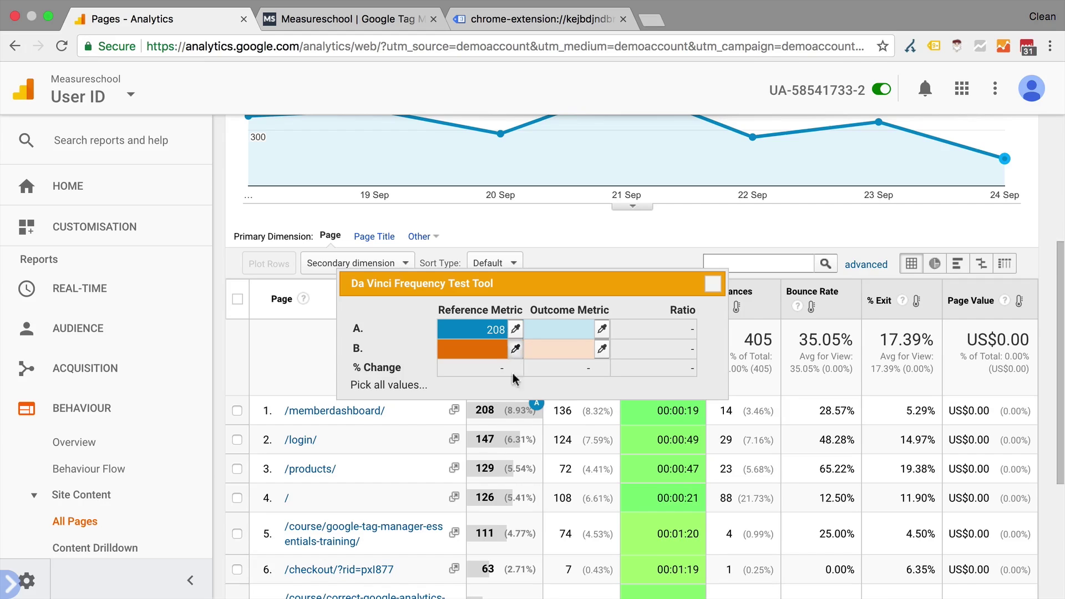
left_click(491, 439)
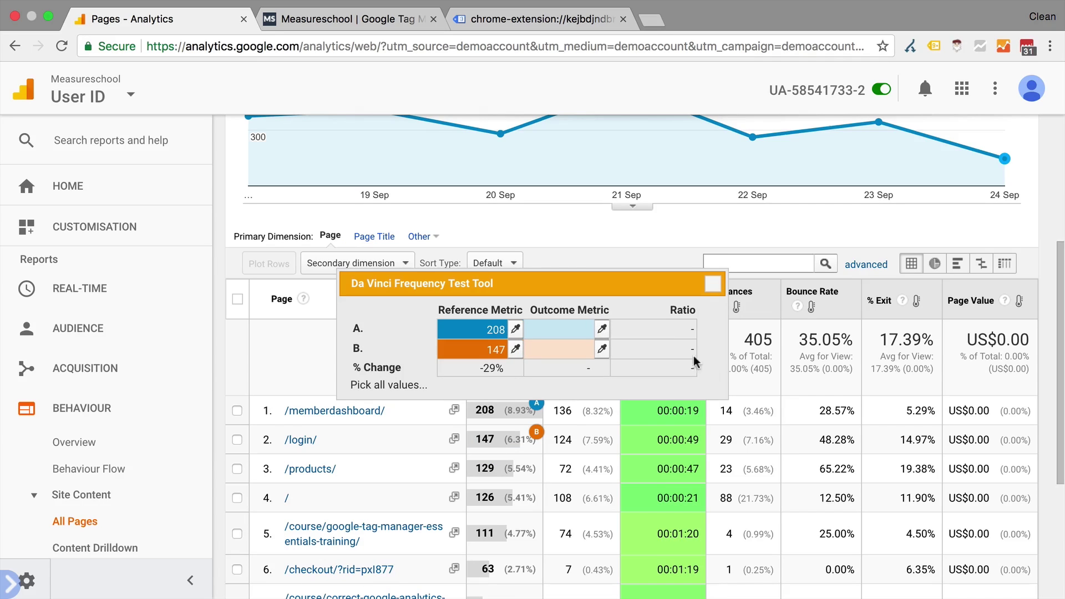
left_click(832, 411)
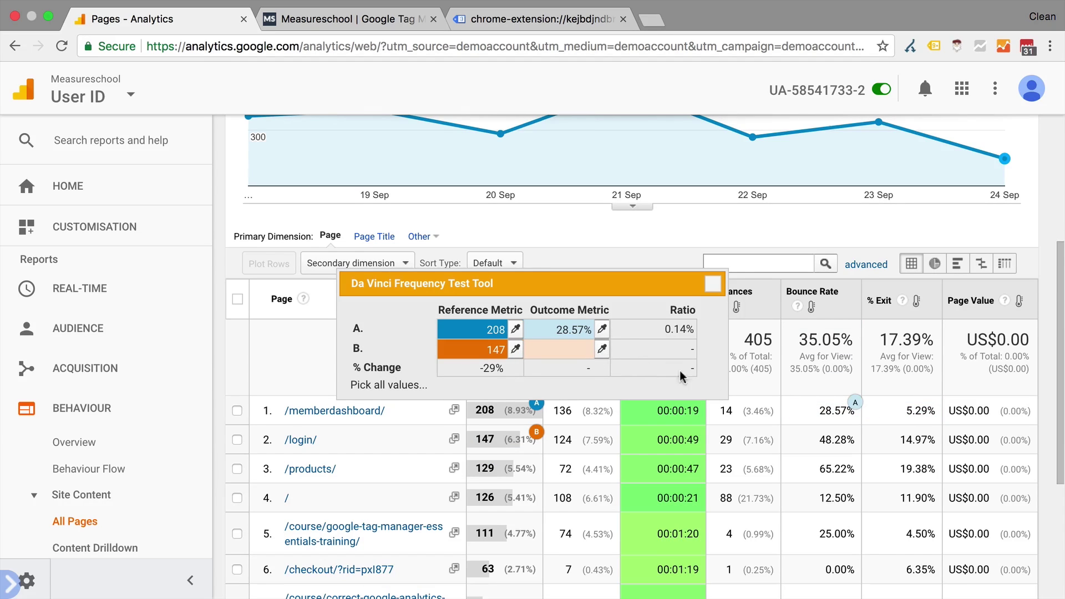
left_click(835, 439)
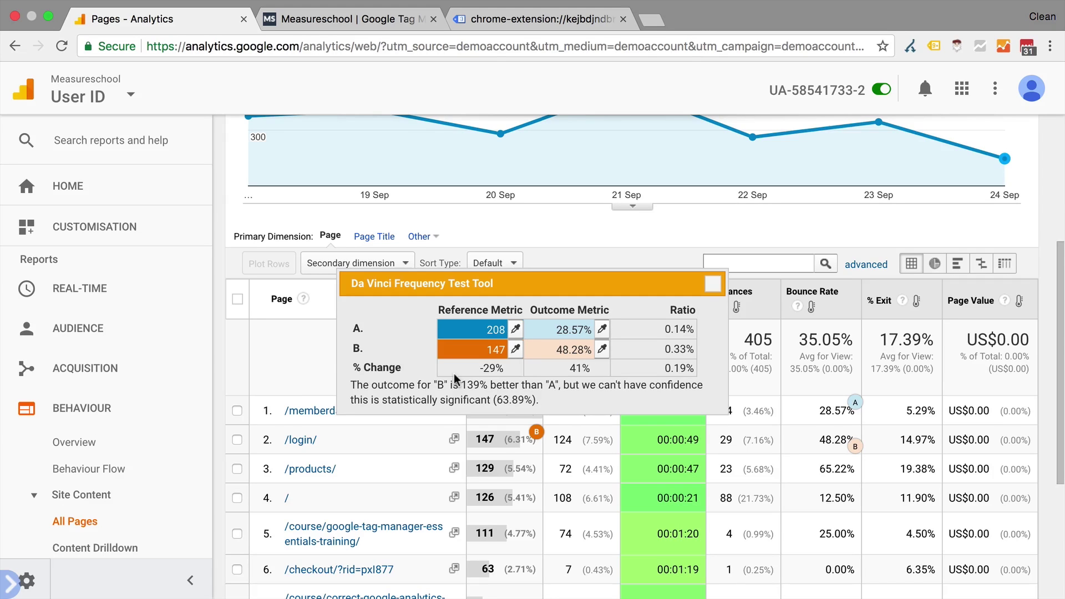
left_click(712, 284)
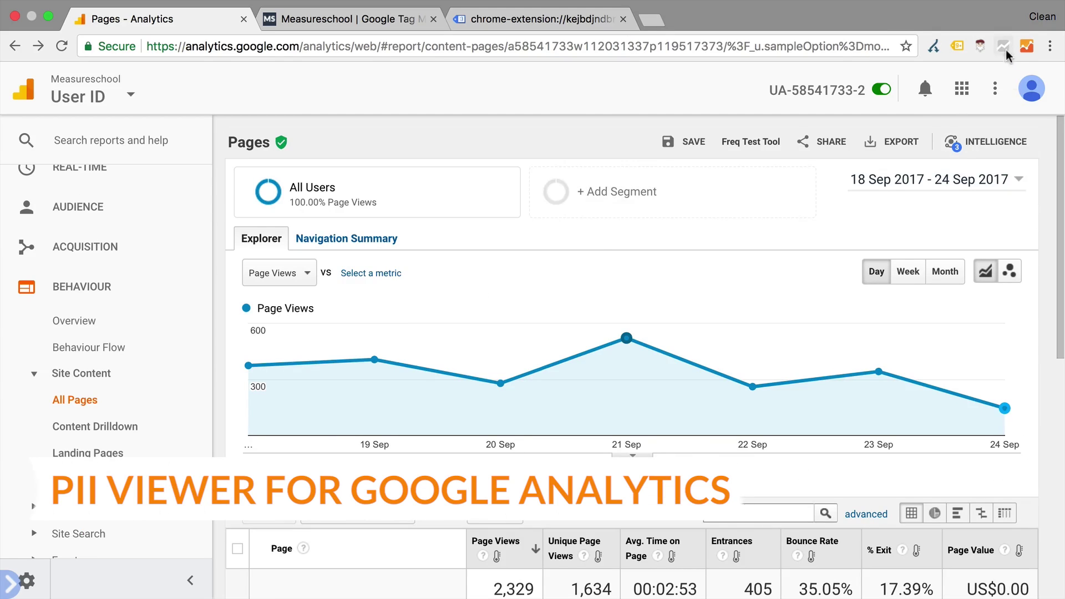
Open a browser extension's right-click options menu, then dismiss it to uncover the Pages report
right_click(1004, 49)
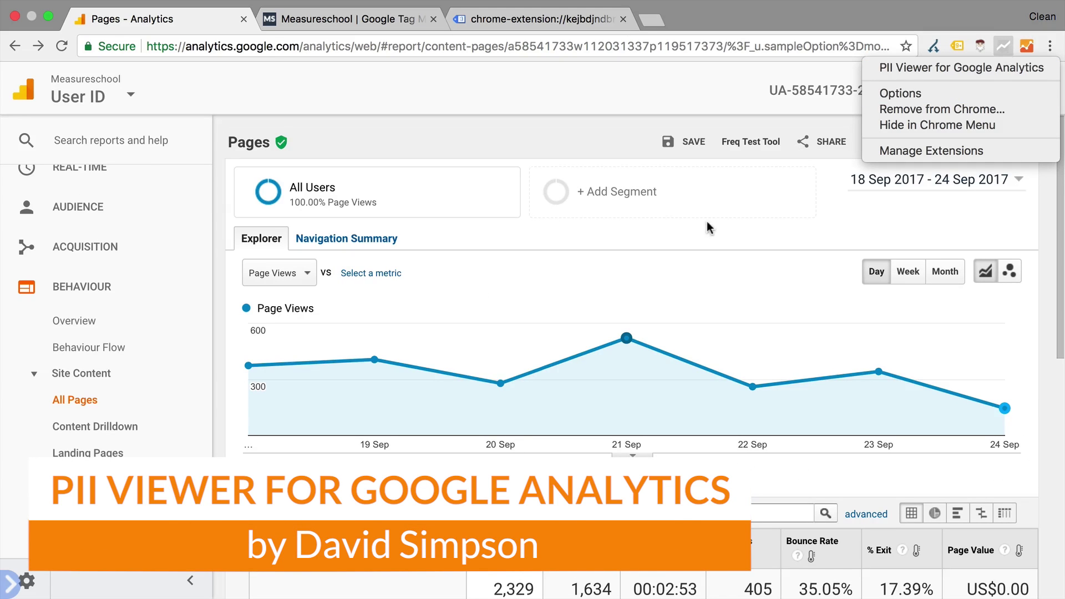
left_click(699, 235)
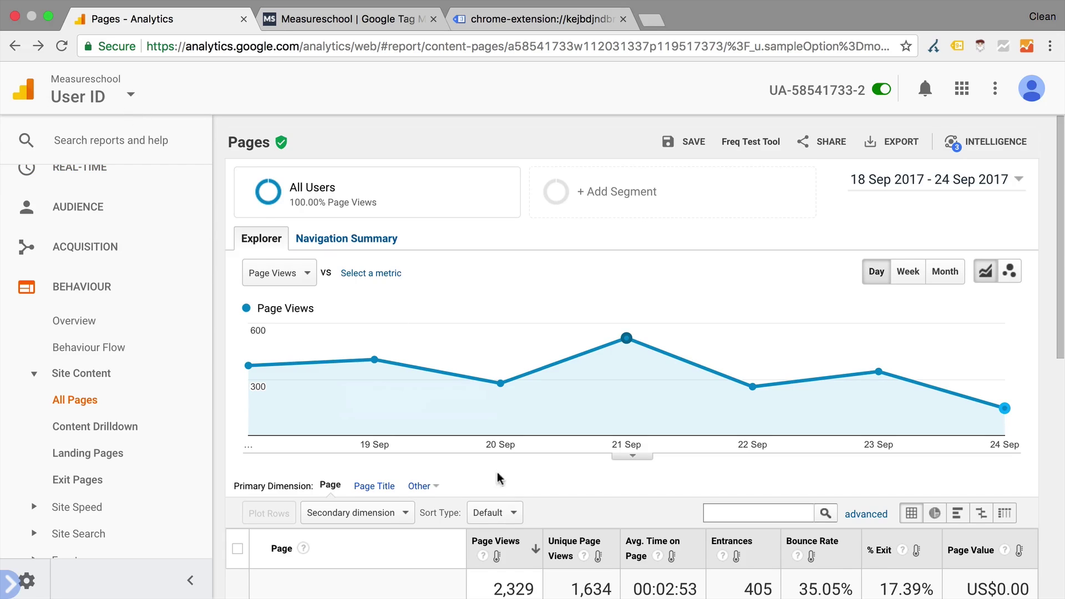
Add userId as the Pages table's secondary dimension and select the first row's userId value
left_click(394, 513)
type("use")
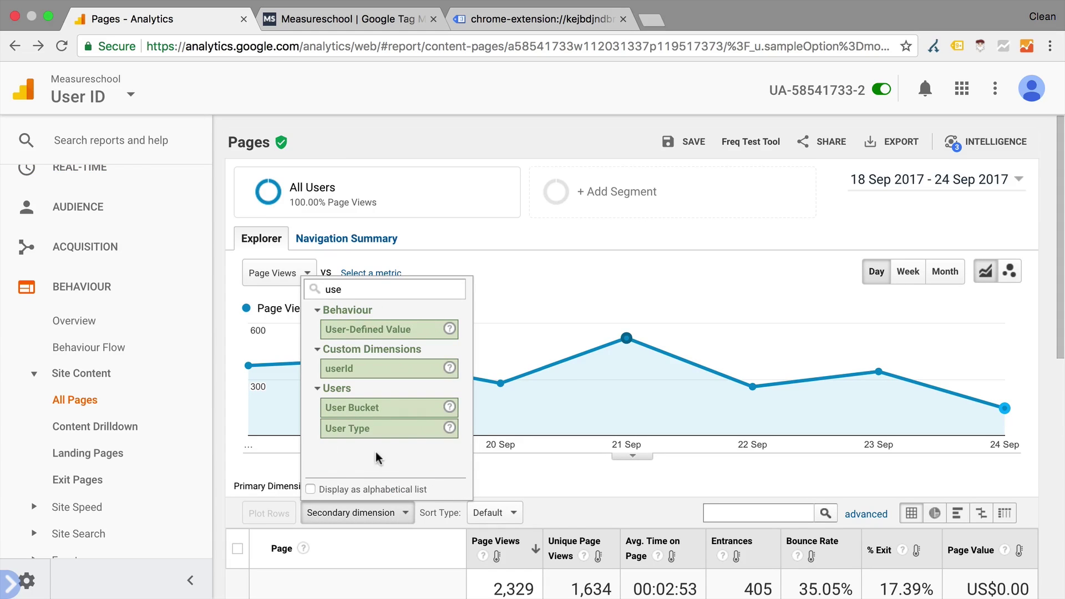
left_click(354, 370)
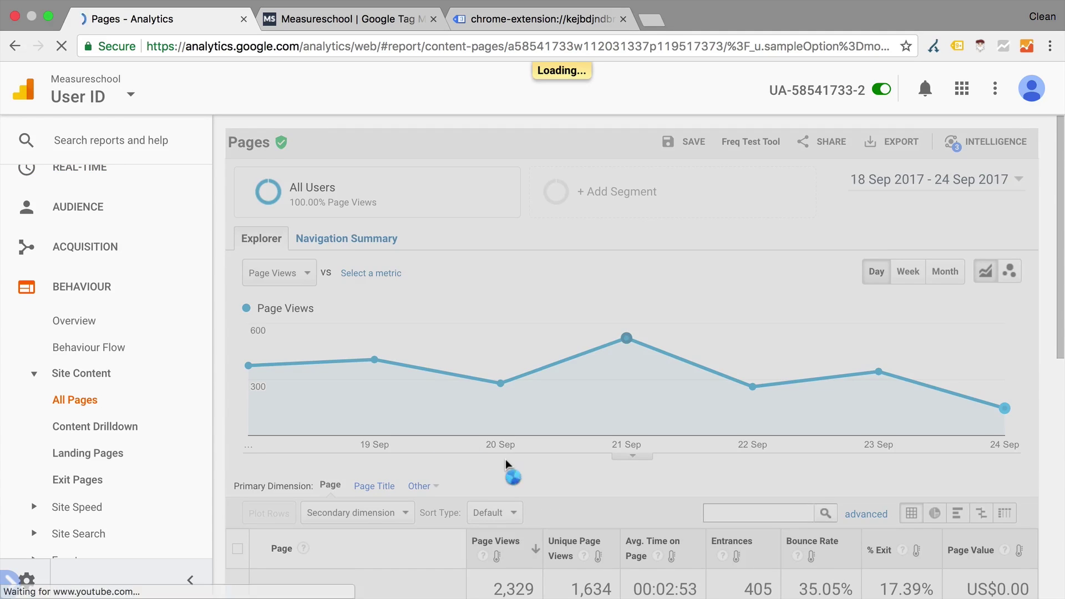
scroll(505, 458, "down", 8)
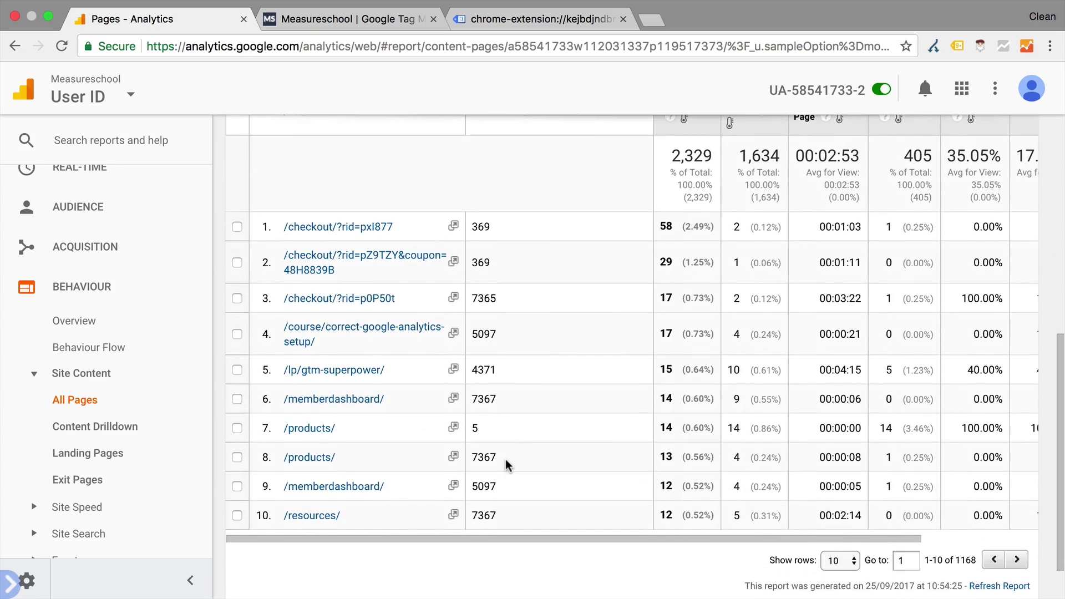
scroll(505, 458, "up", 2)
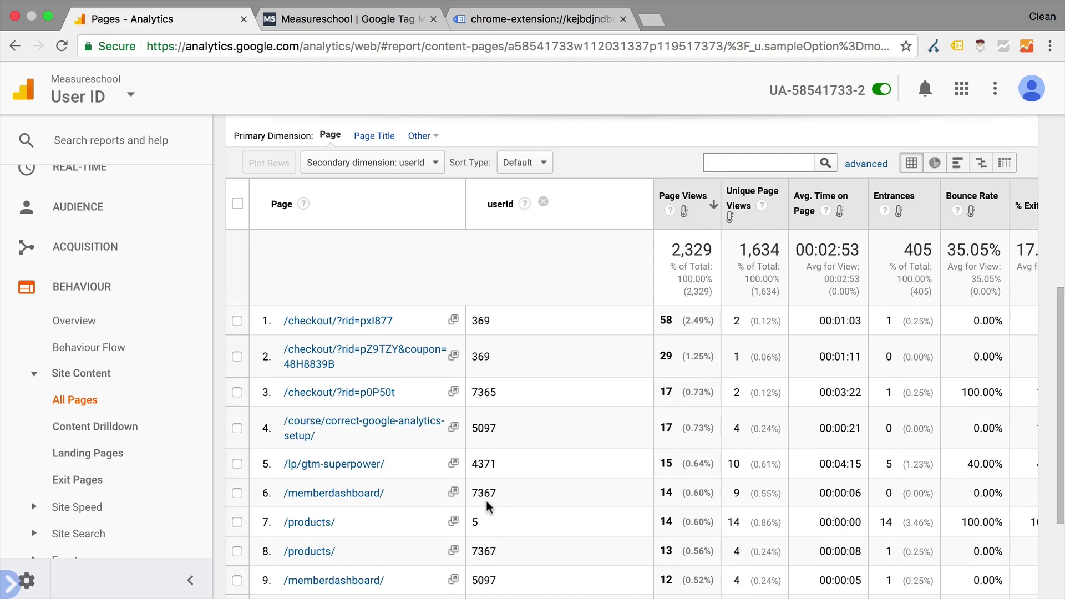
double_click(487, 321)
Turn on PII Viewer's e-mail mapping and inspect the userIds now showing their mapped addresses
left_click(9, 582)
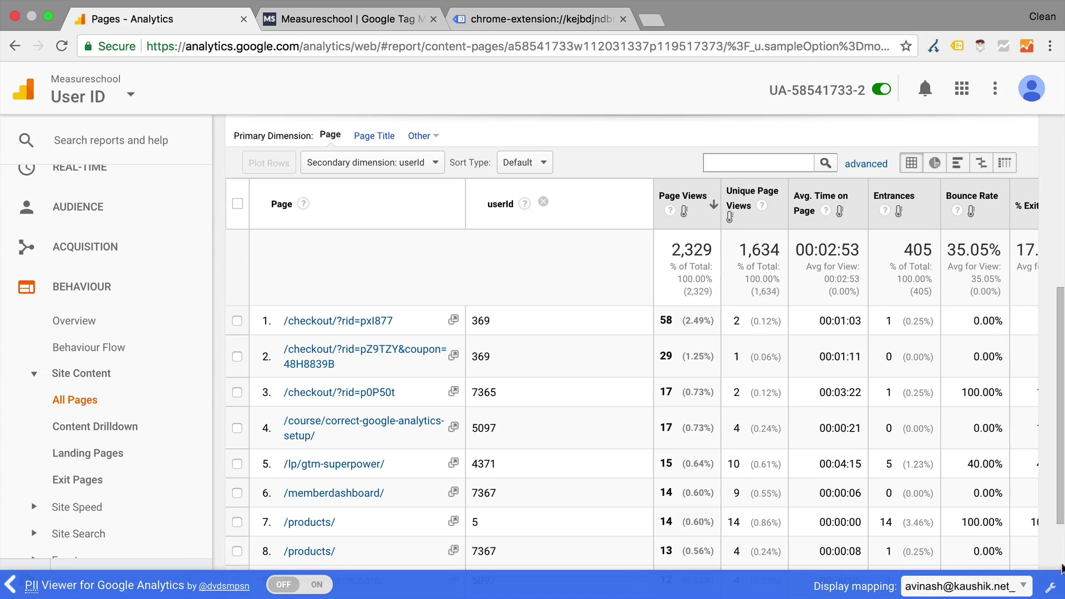
left_click(1051, 587)
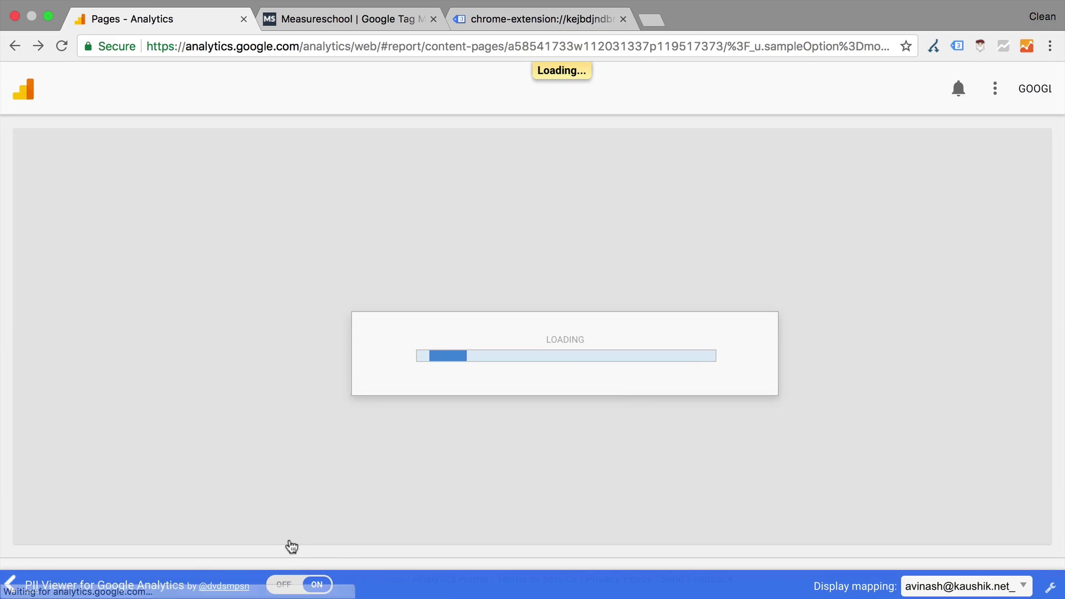
scroll(364, 435, "down", 8)
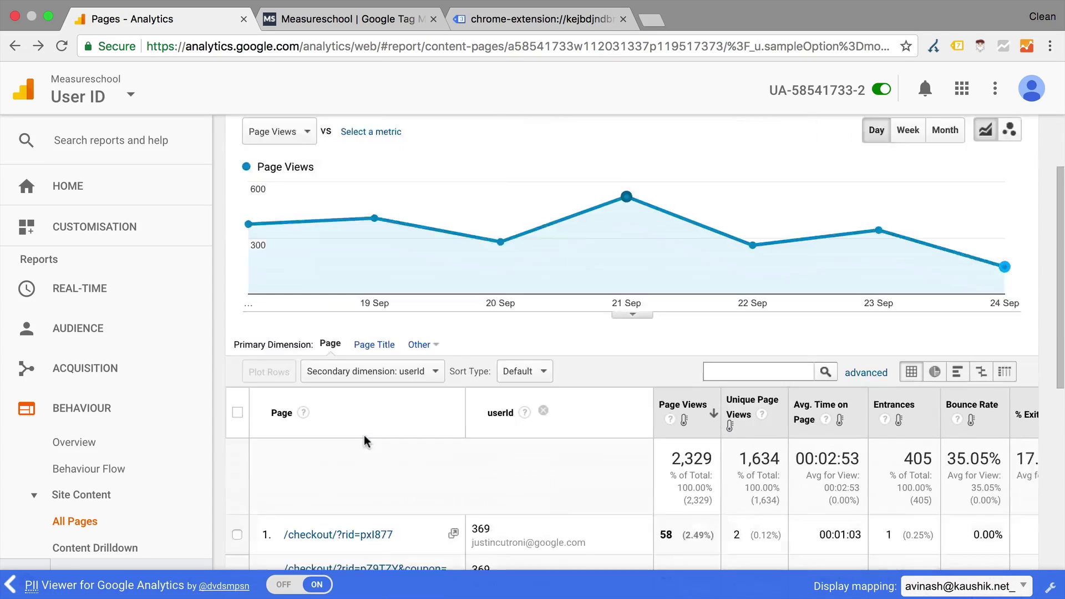
mouse_move(478, 276)
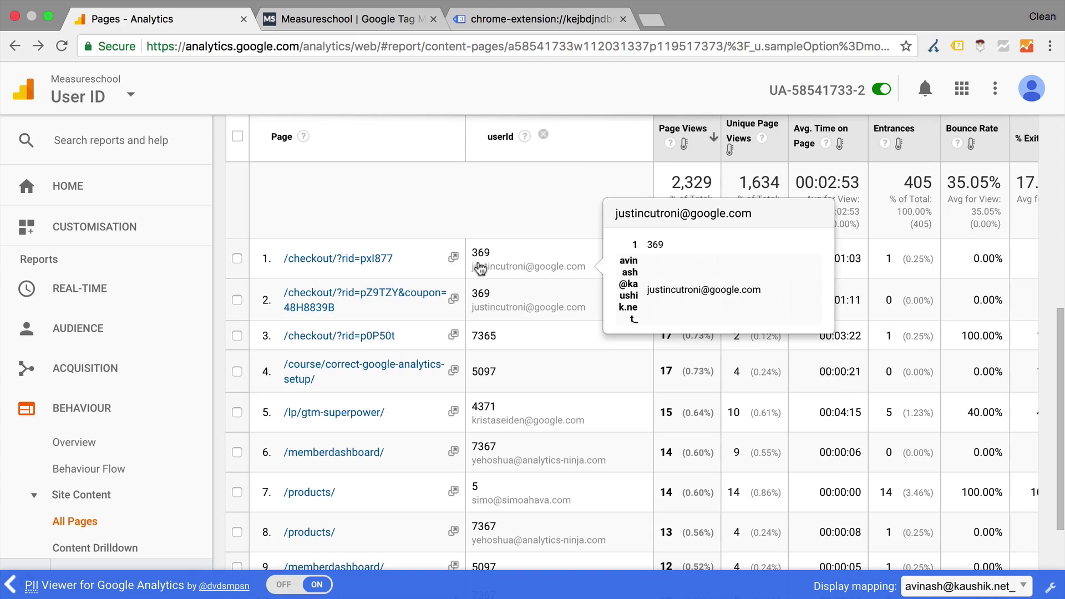
mouse_move(487, 472)
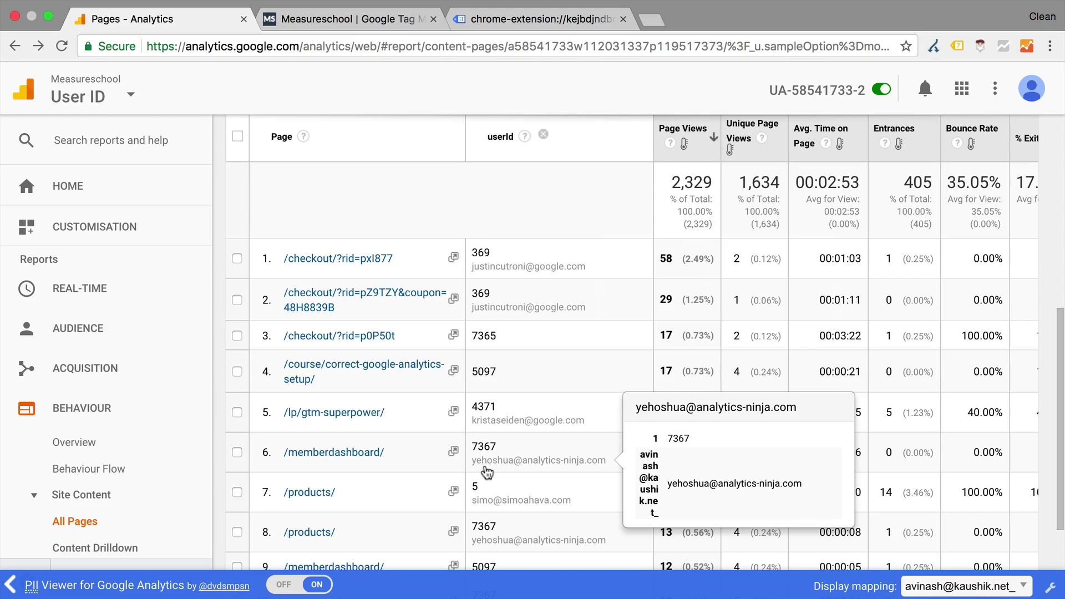
mouse_move(487, 502)
scroll(487, 502, "down", 3)
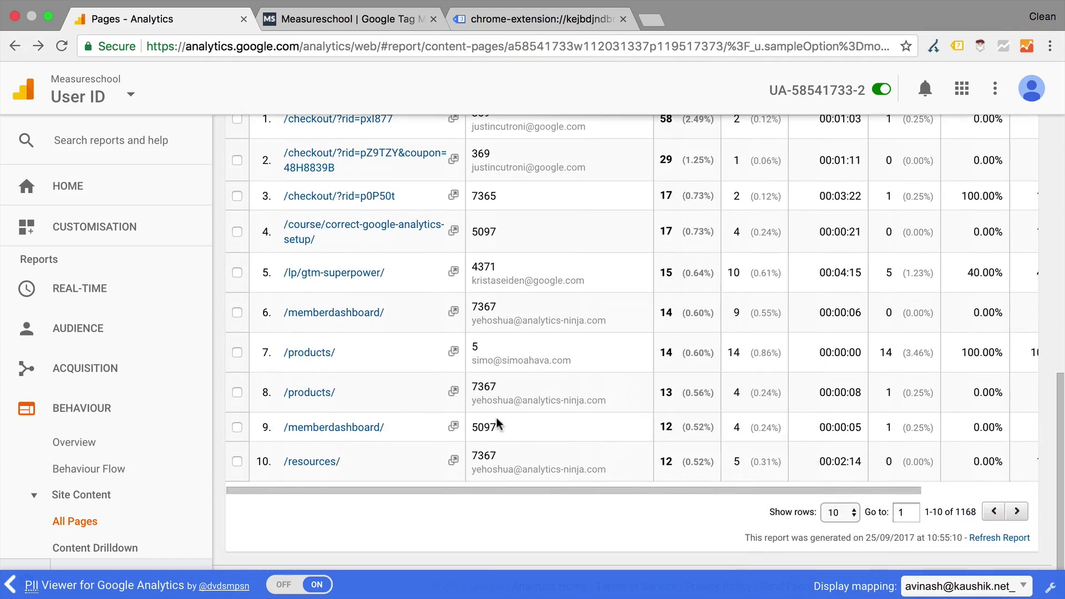
mouse_move(501, 406)
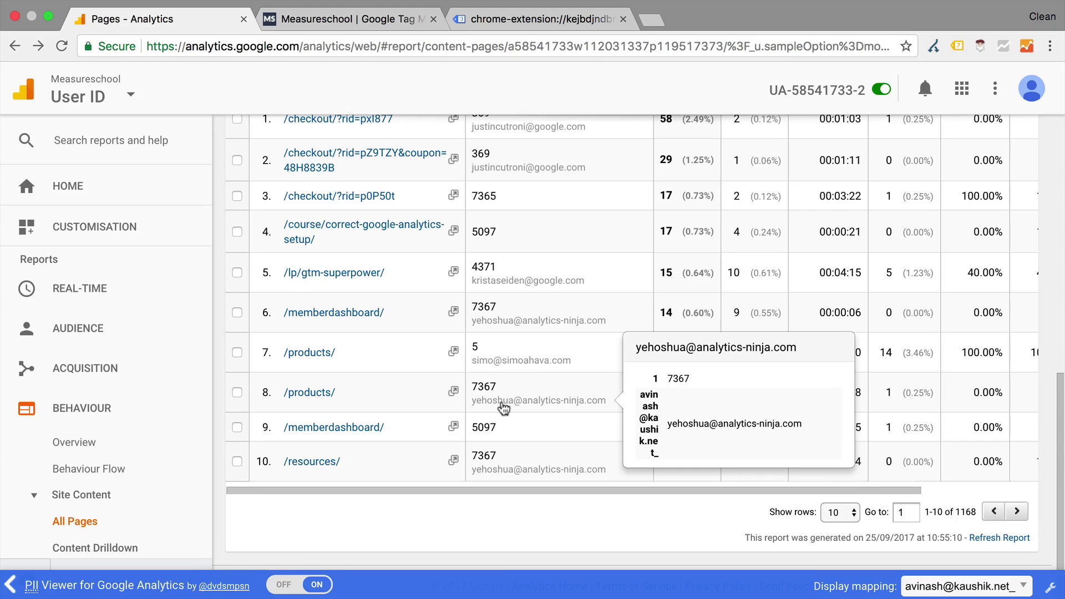
Open User Explorer, then the 16-session user's report, and expand their Sep 23, 1:59 PM session
left_click(45, 336)
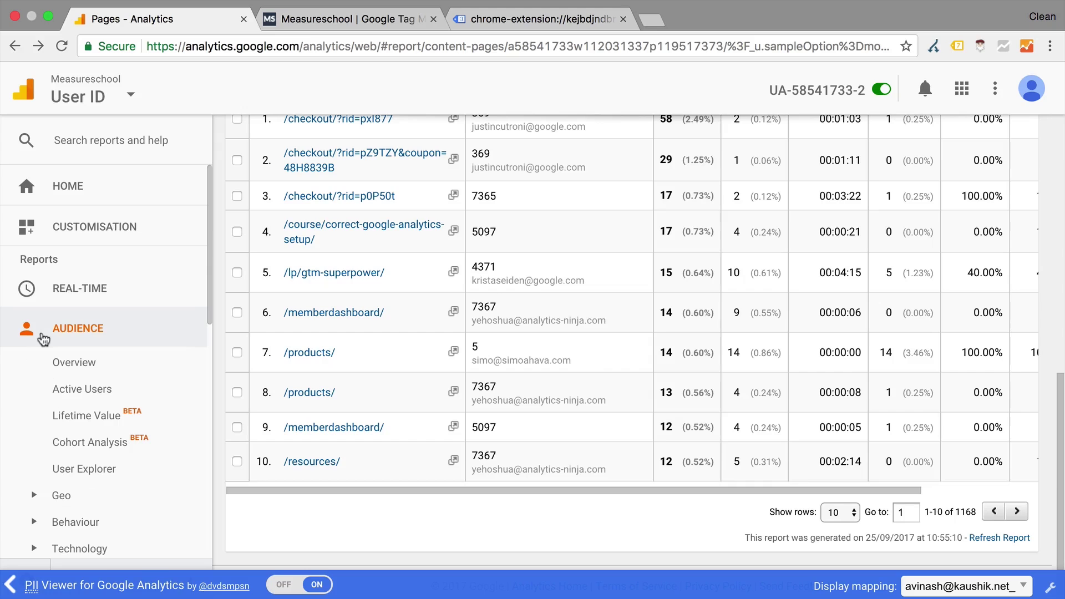
left_click(72, 470)
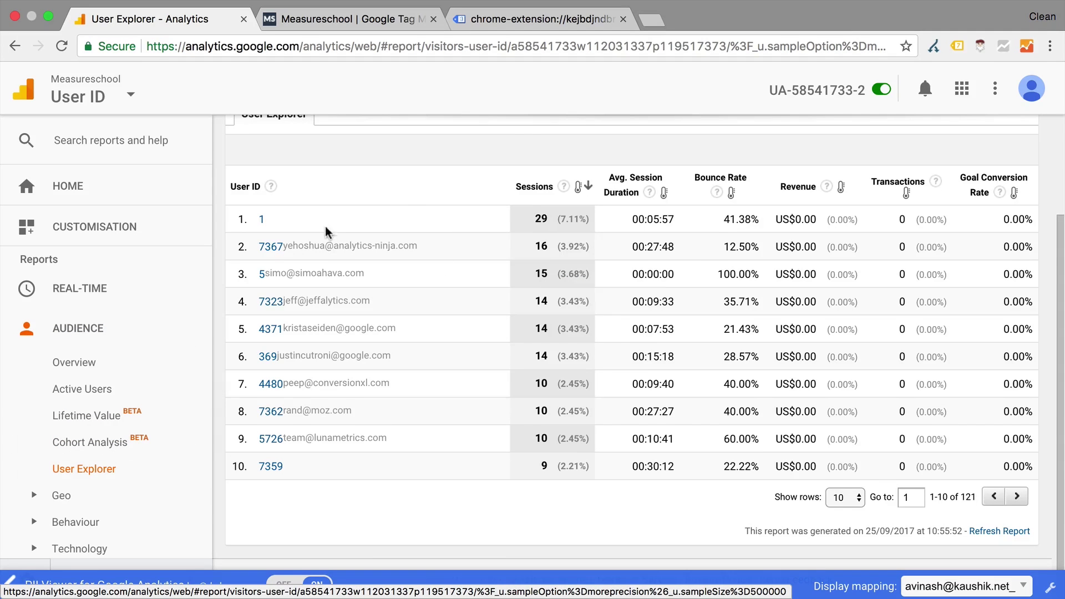
mouse_move(288, 424)
left_click(271, 249)
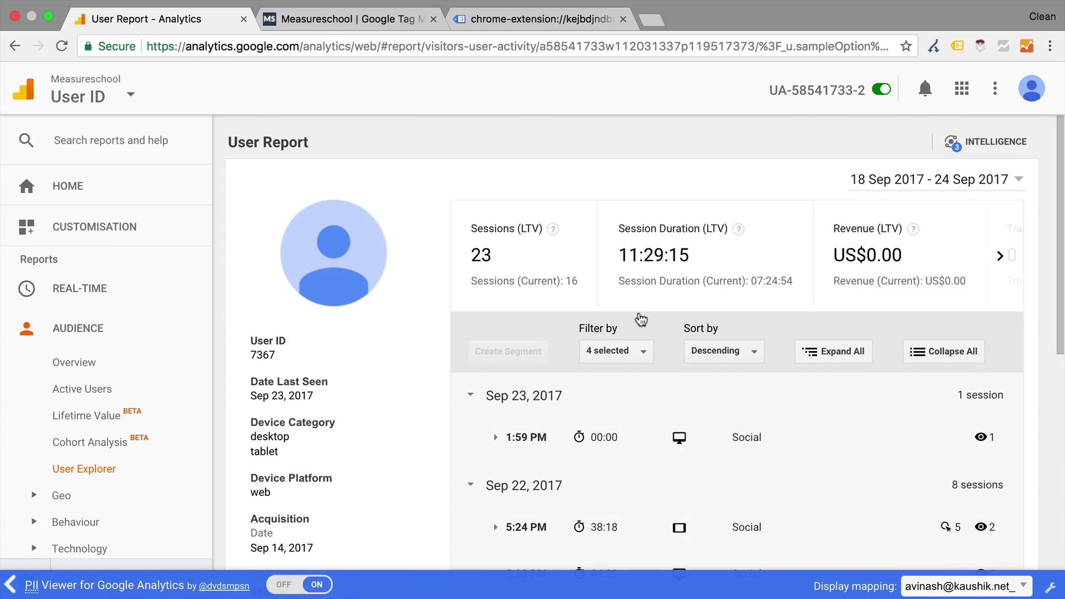
scroll(641, 319, "down", 5)
scroll(641, 319, "down", 4)
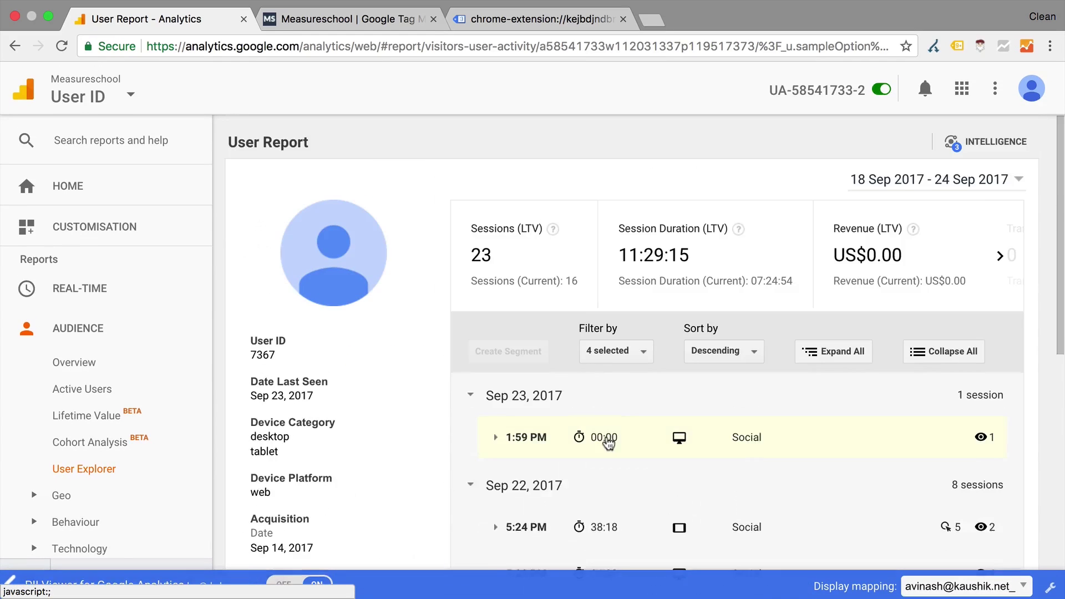
left_click(608, 440)
scroll(608, 442, "down", 3)
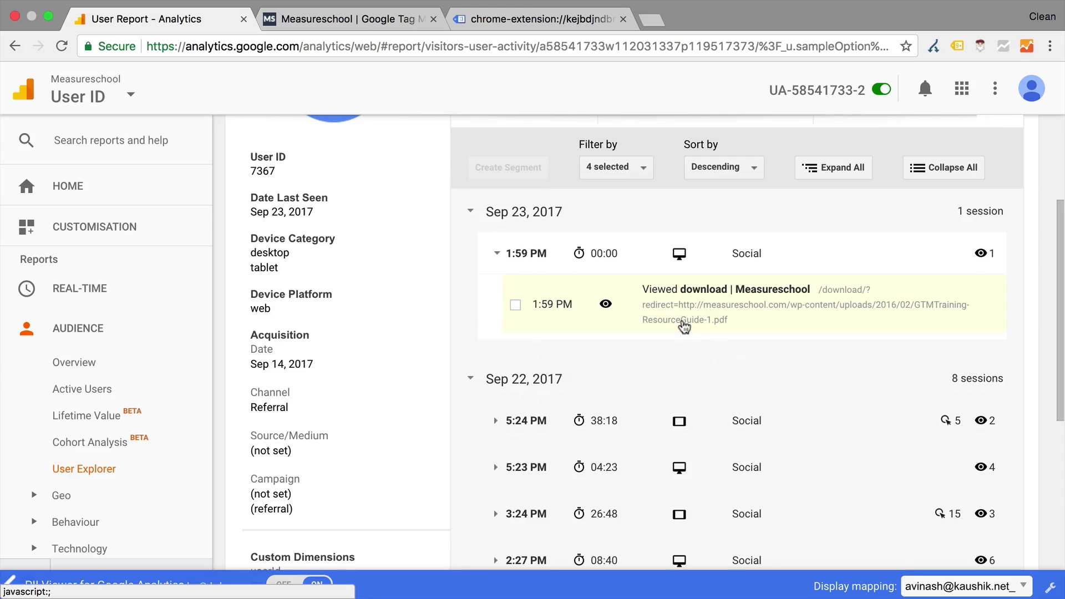
scroll(684, 328, "up", 3)
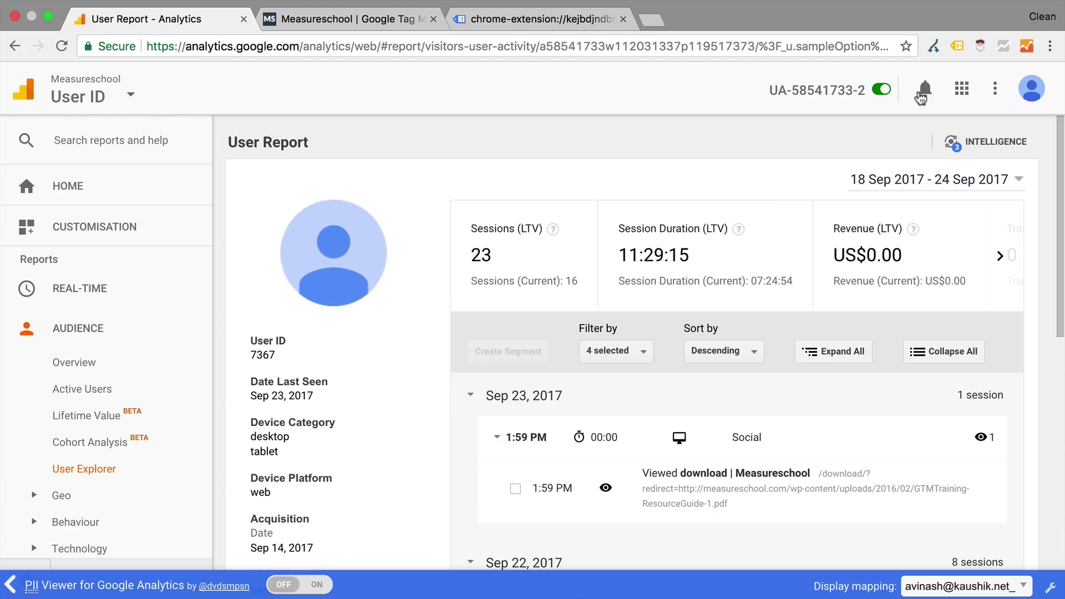
left_click(1022, 52)
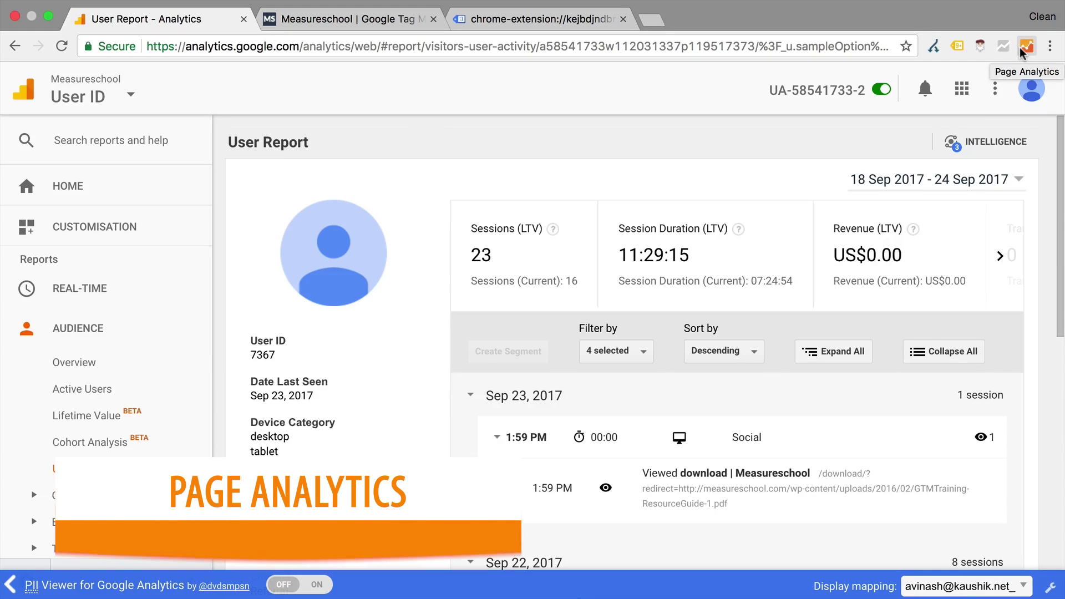
left_click(351, 18)
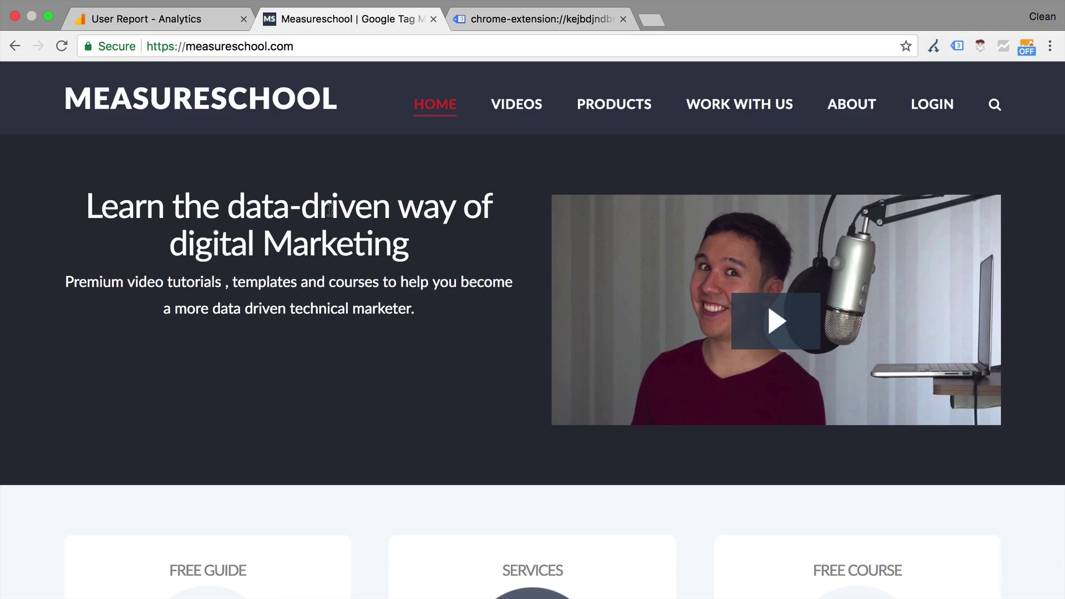
left_click(1026, 47)
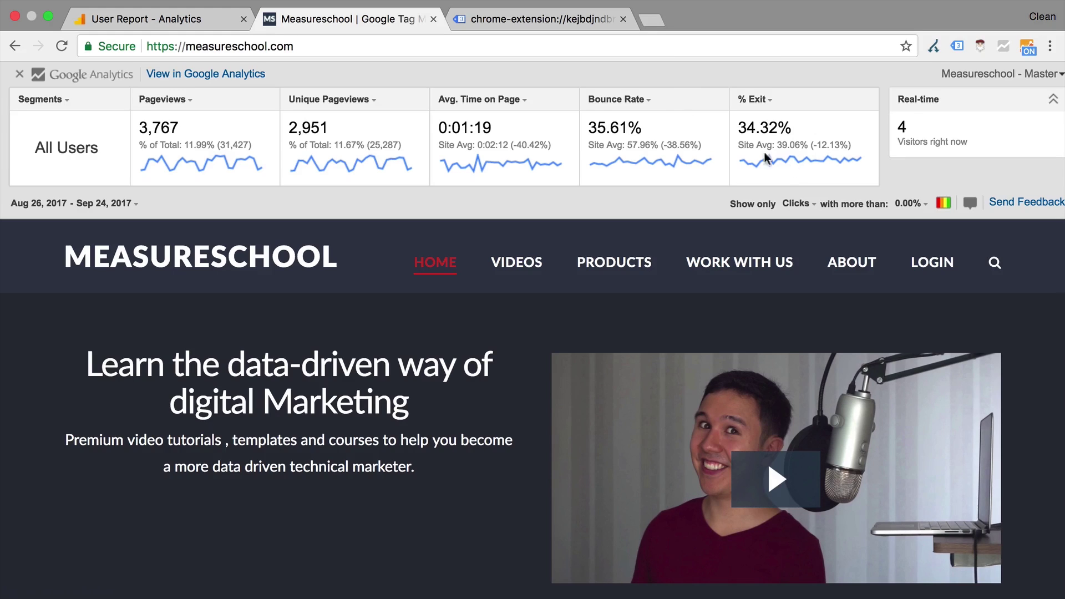
left_click(770, 101)
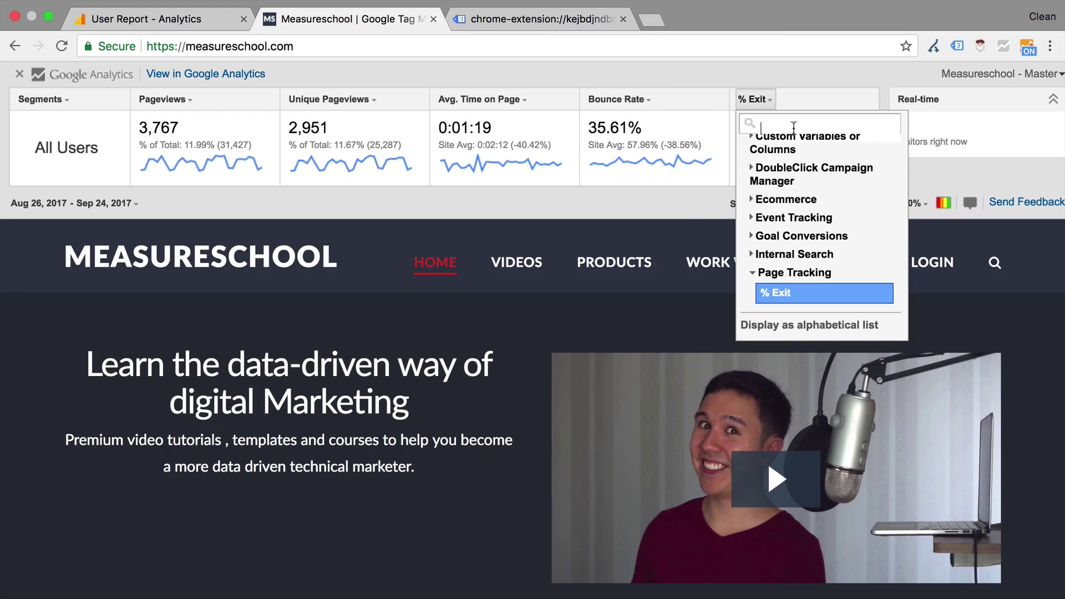
left_click(689, 196)
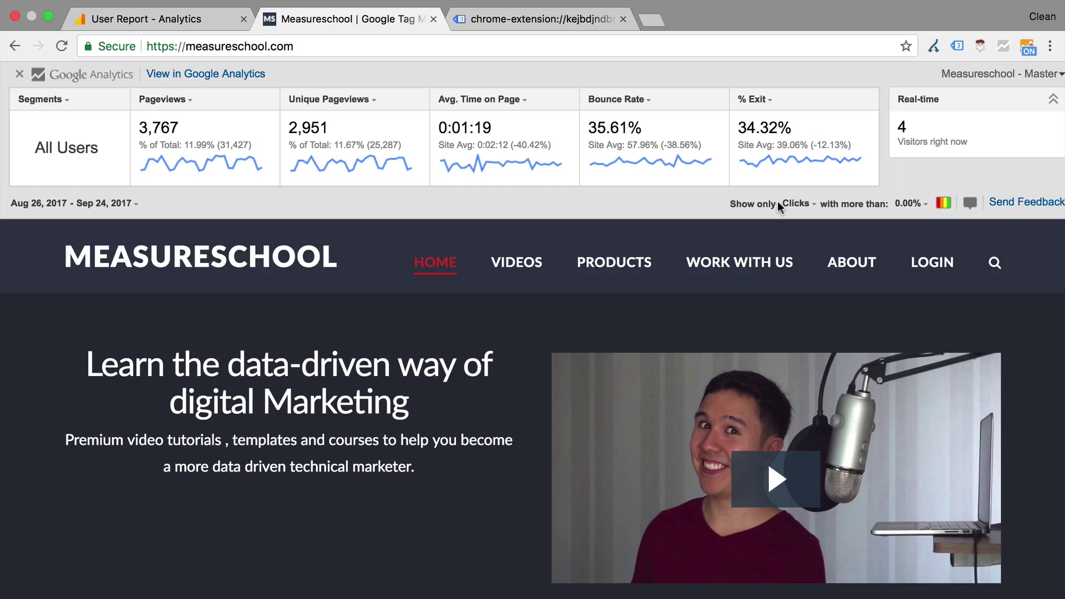
left_click(943, 204)
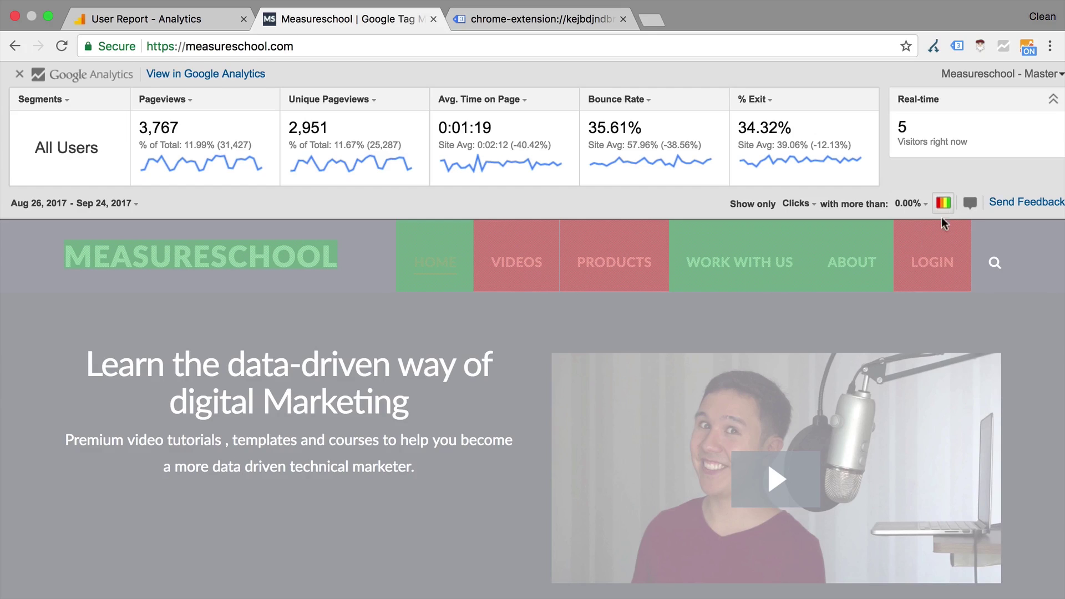
left_click(970, 203)
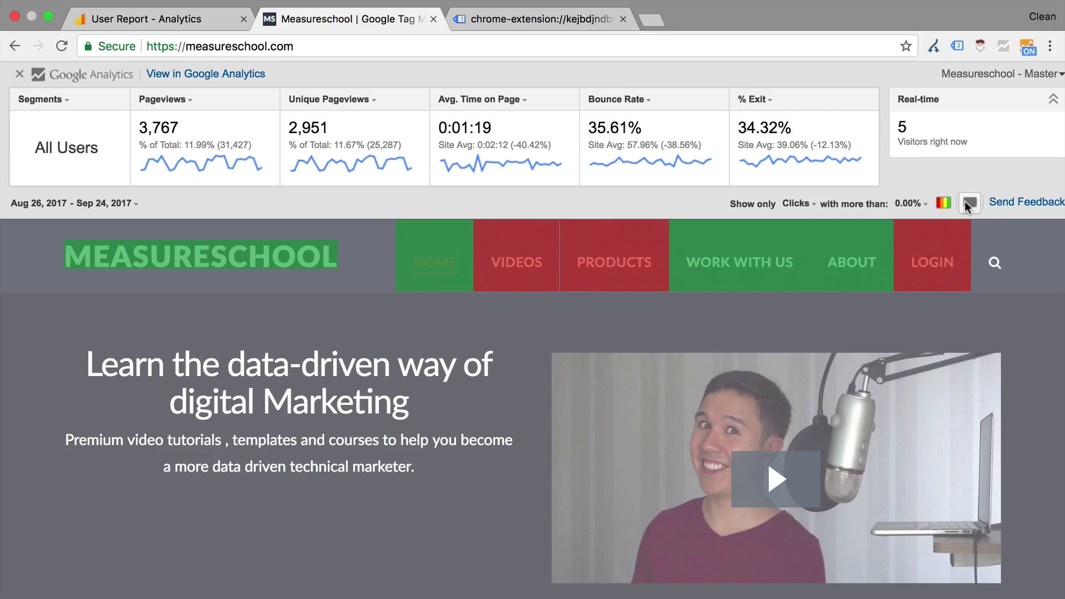
key("super+r")
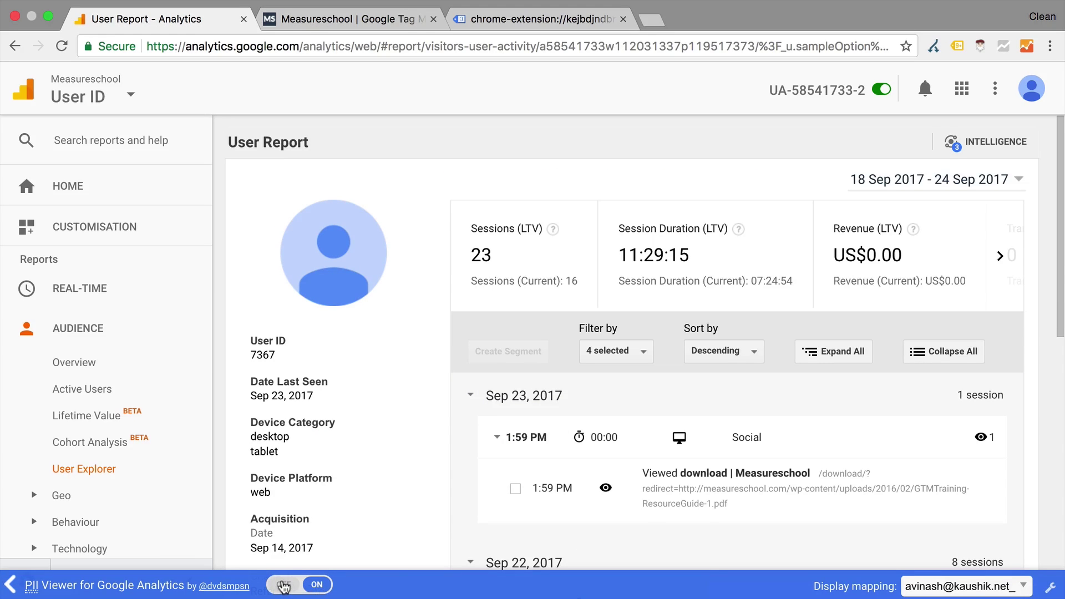
Switch PII Viewer mapping off, collapse its bar, and return to the Measureschool tab
left_click(283, 587)
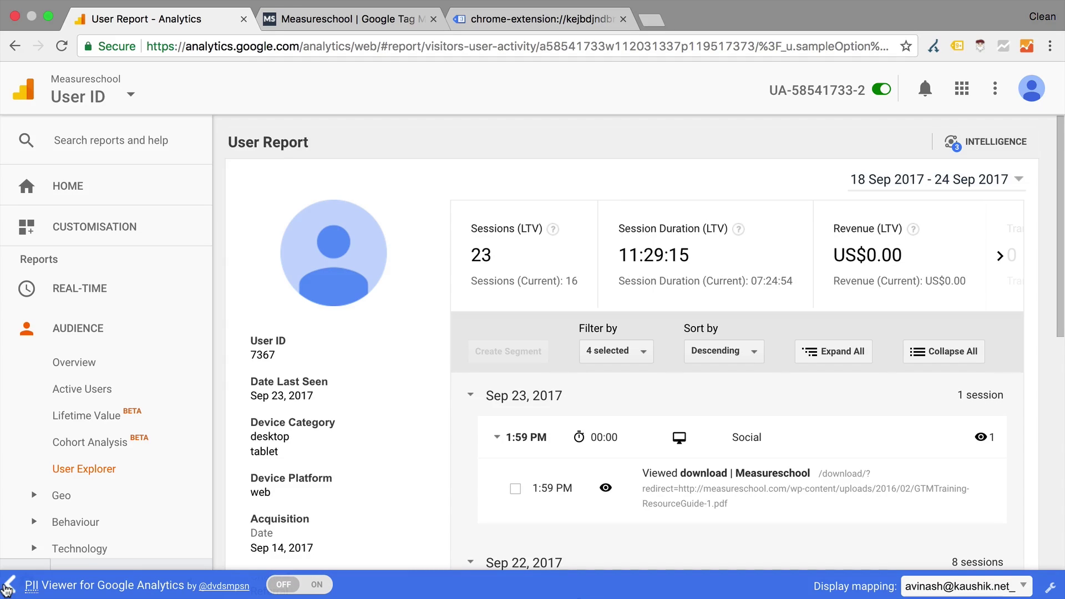
left_click(8, 587)
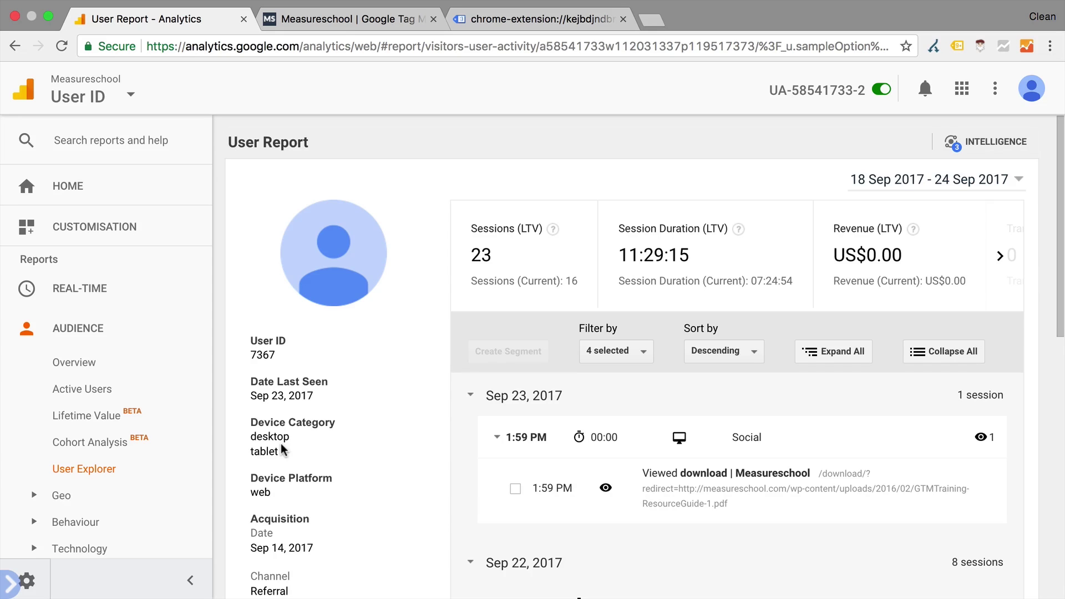
left_click(388, 21)
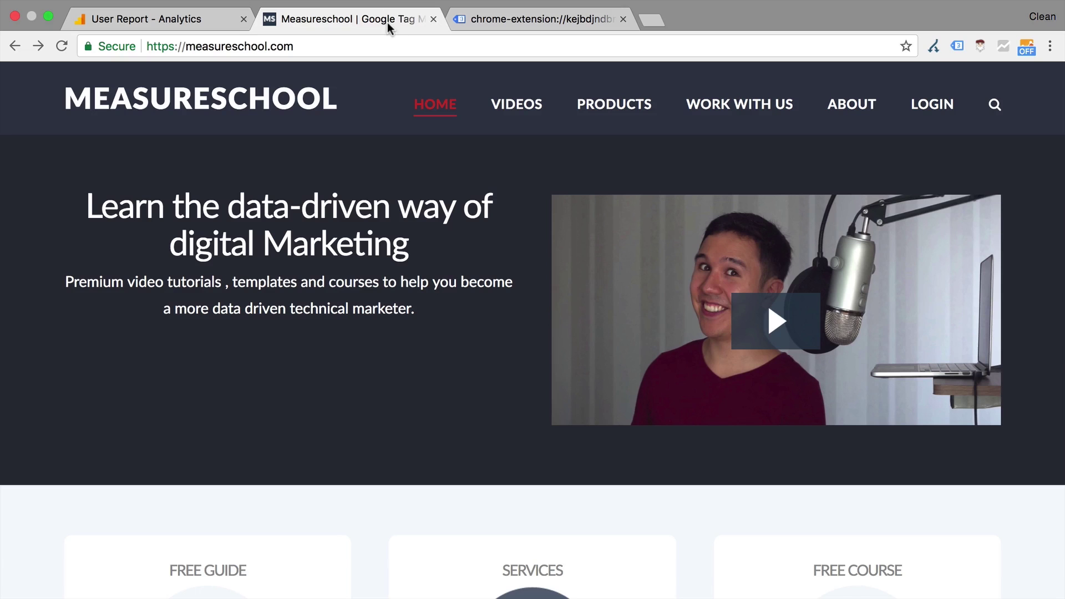
Open Chrome's developer tools on the Measureschool homepage
left_click(189, 10)
mouse_move(410, 216)
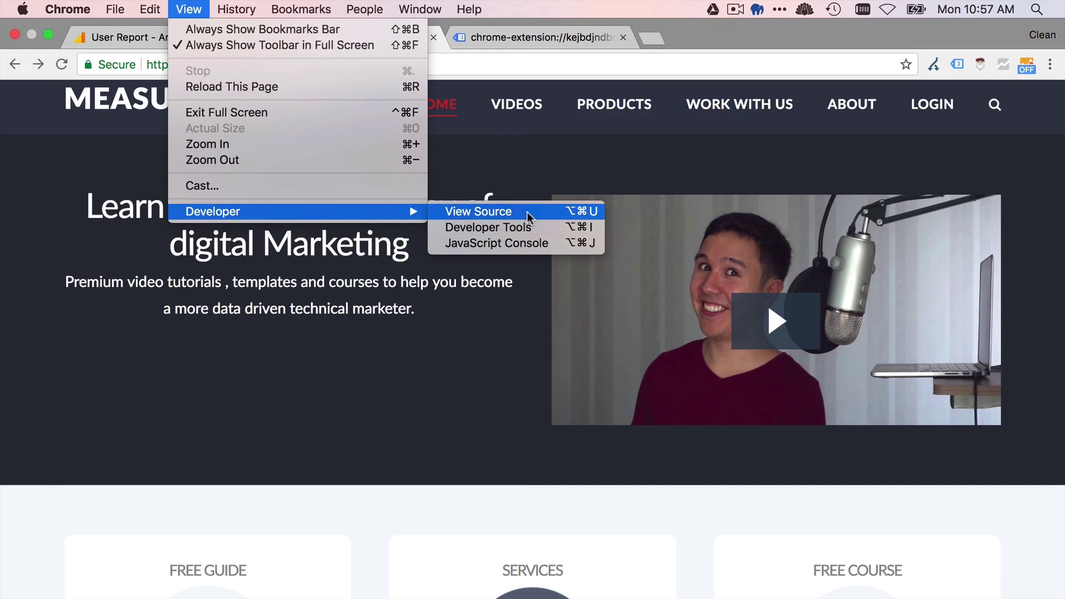
key("Escape")
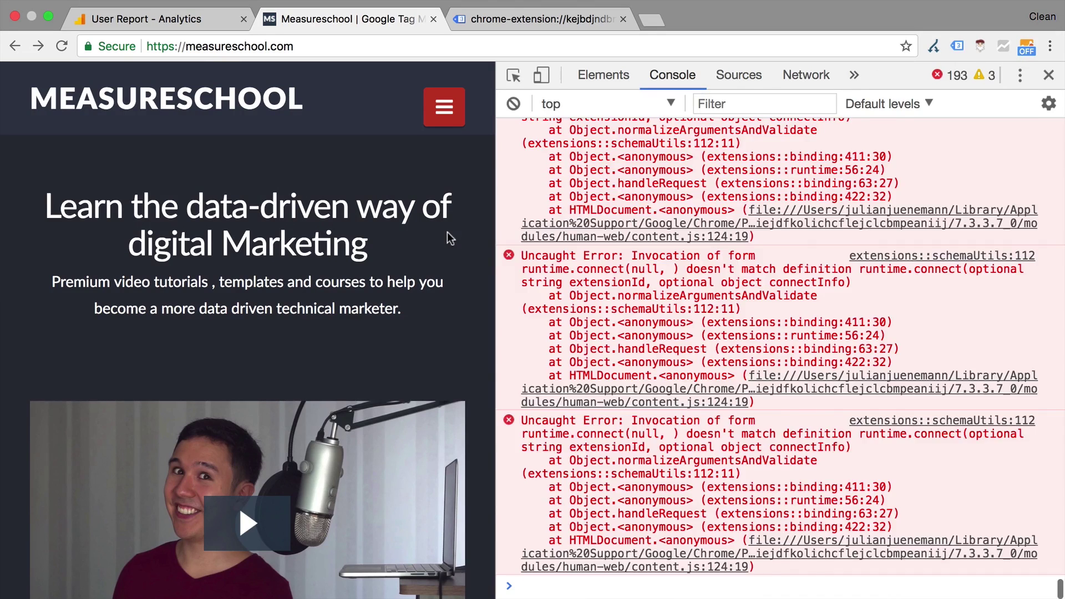
Dock DevTools to the bottom of the window and show the Elements tree
left_click(1020, 74)
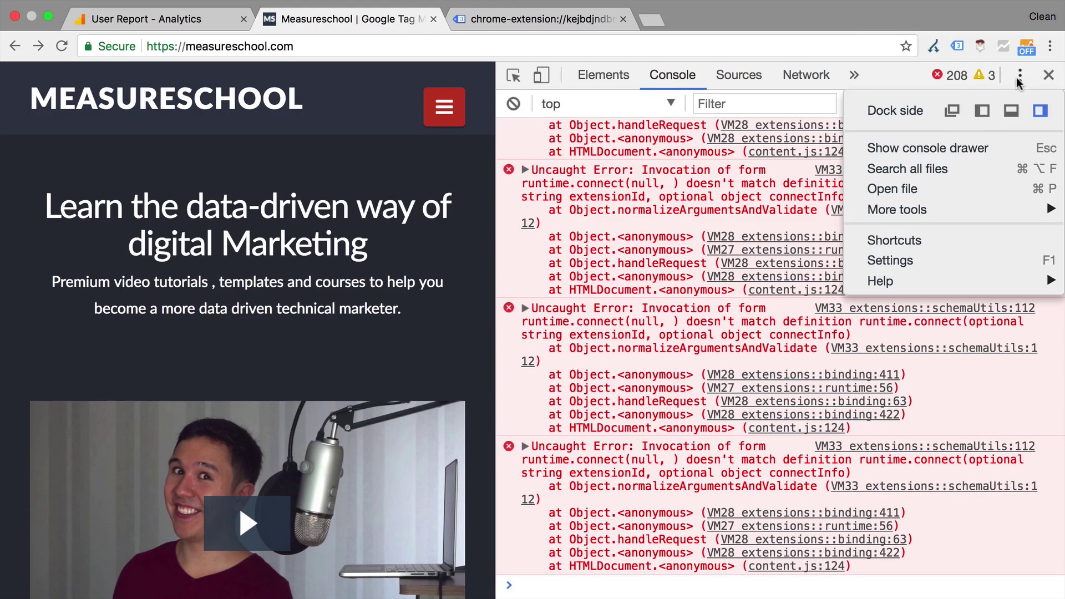
left_click(1008, 114)
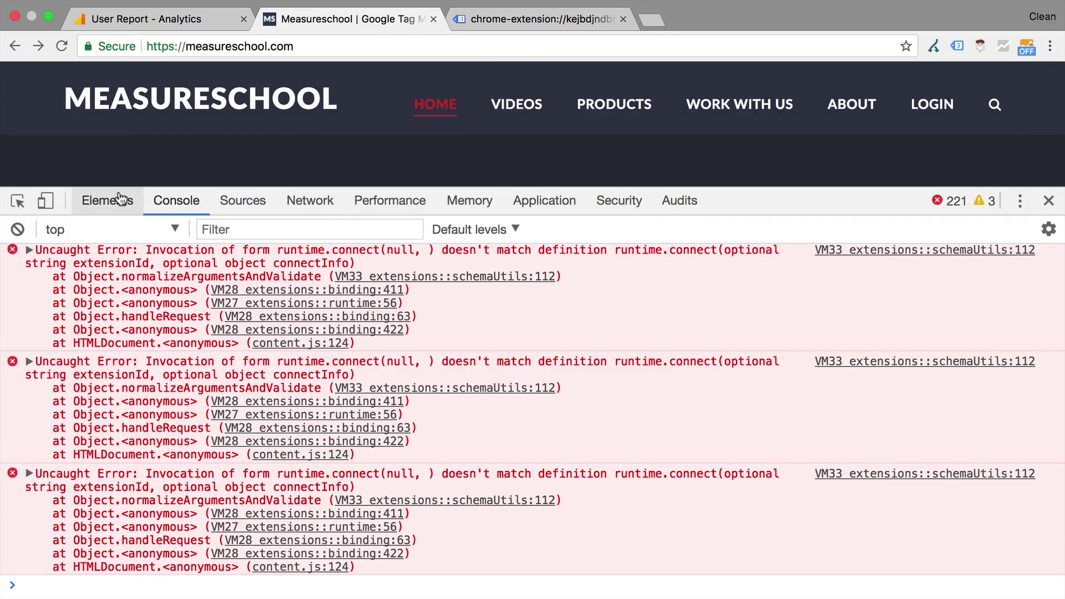
scroll(130, 566, "down", 1)
scroll(131, 575, "up", 10)
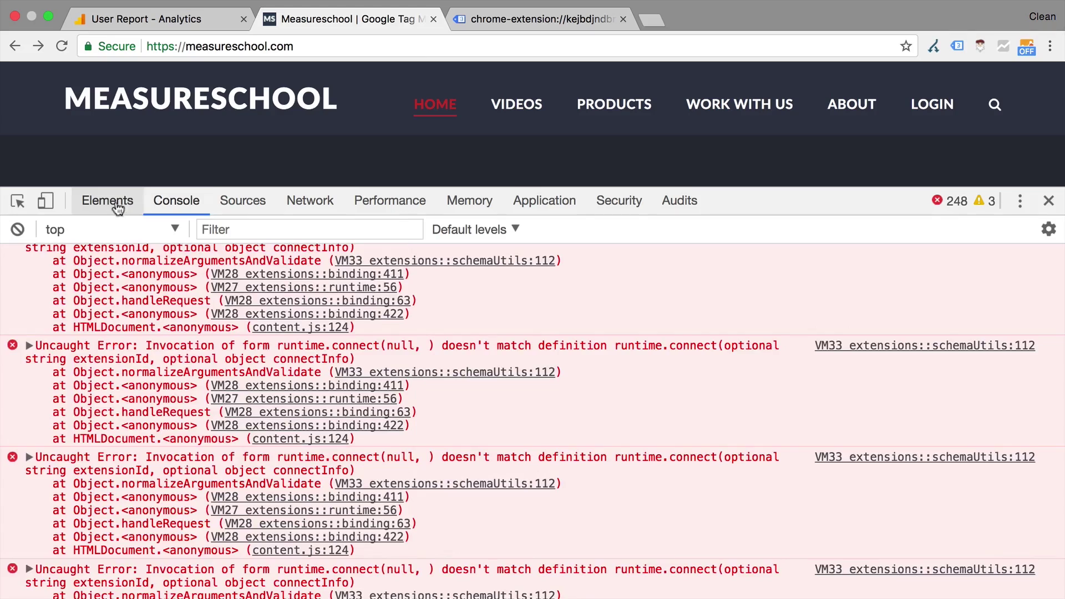
left_click(116, 204)
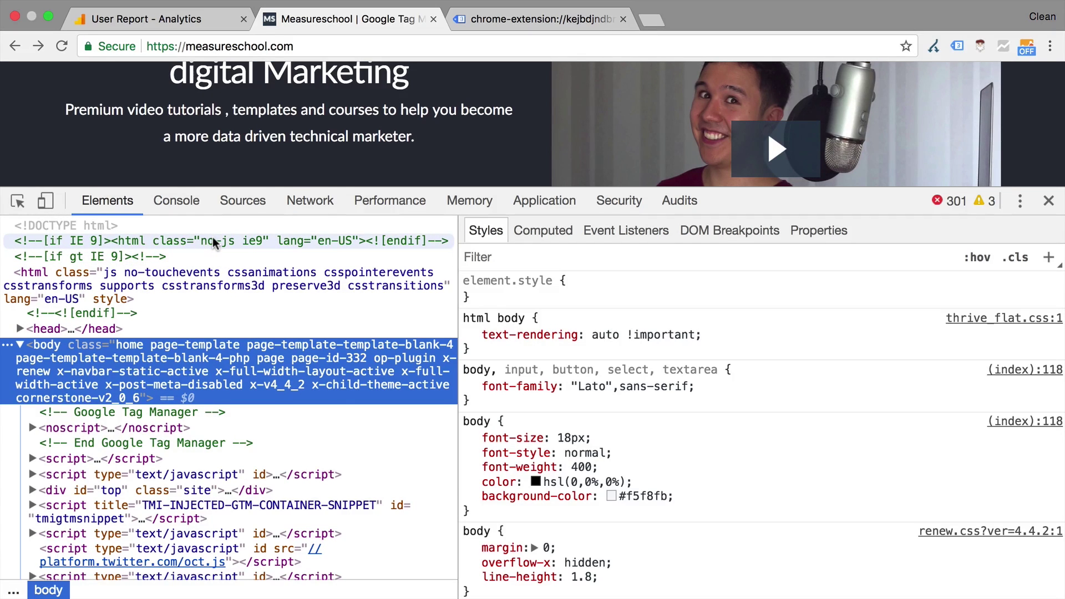
Show the cookies stored for measureschool.com in DevTools' Application panel
left_click(538, 212)
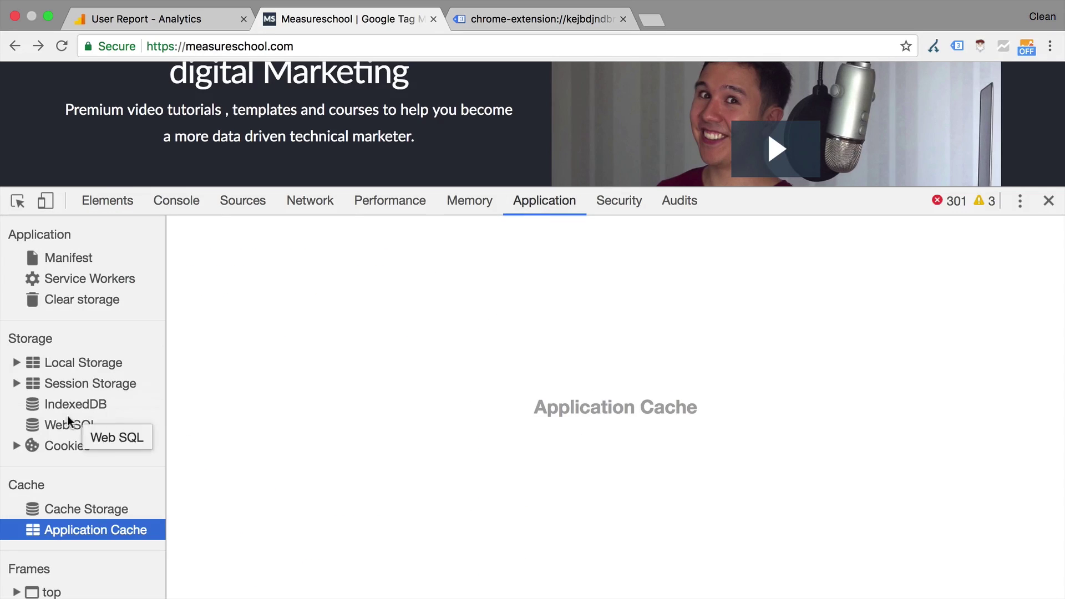
left_click(22, 443)
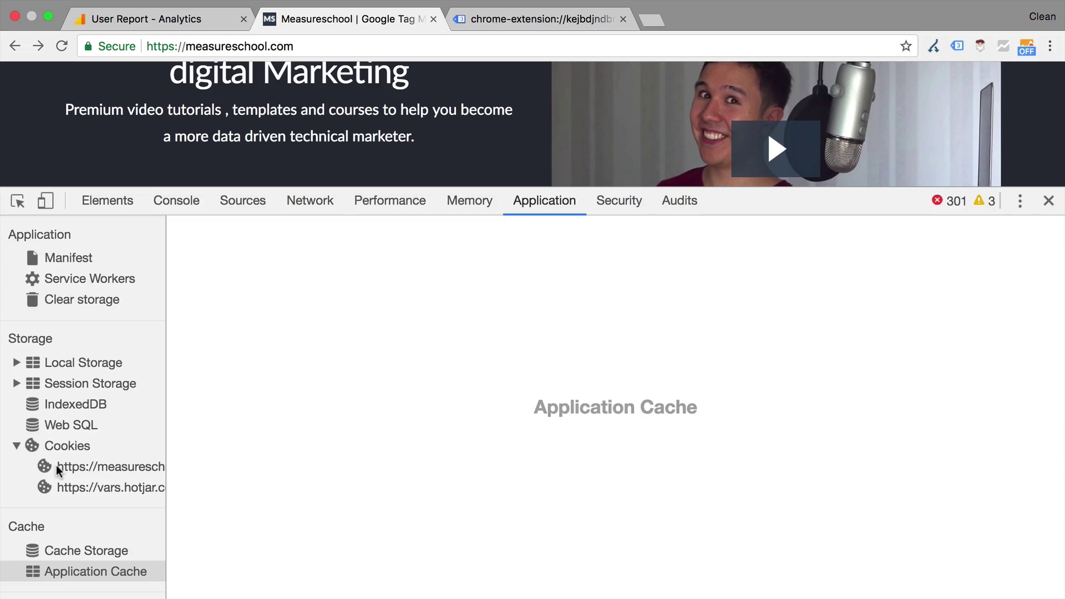
left_click(71, 468)
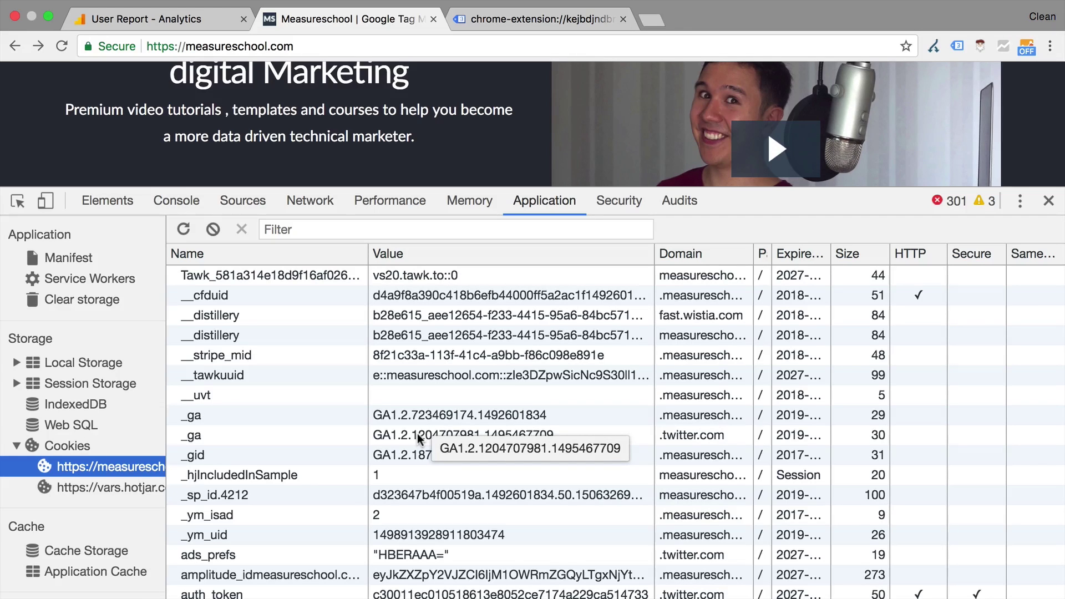
scroll(488, 321, "down", 5)
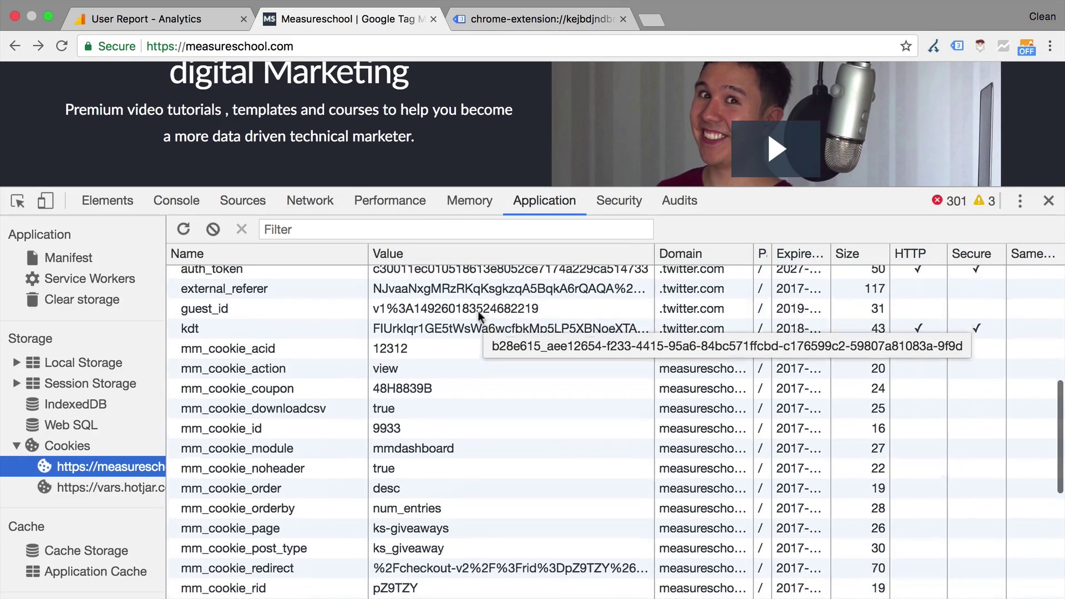
scroll(480, 317, "down", 4)
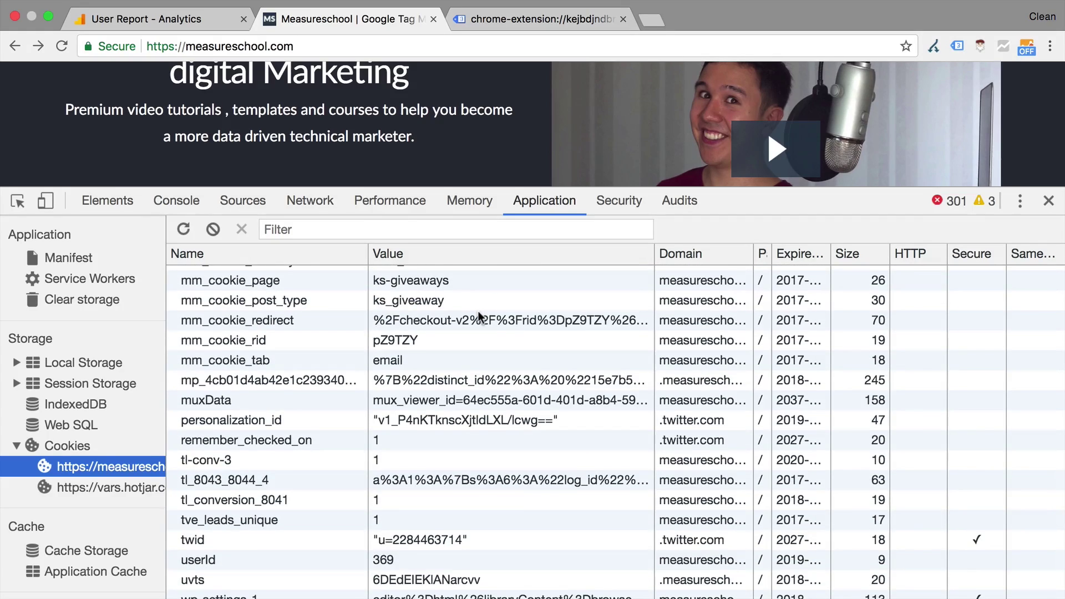
scroll(481, 316, "up", 9)
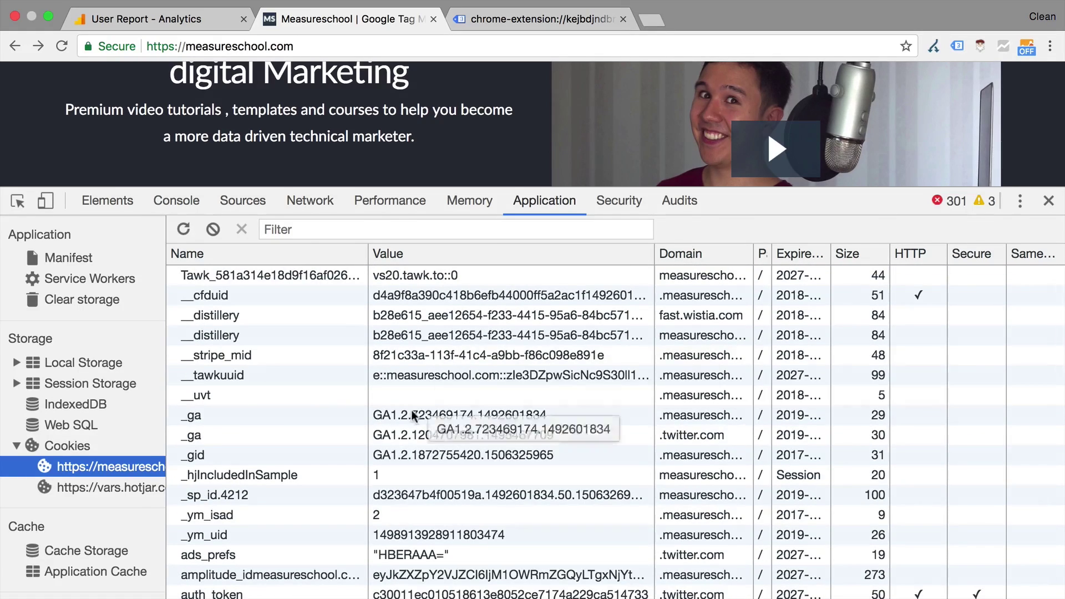
Delete the _ga cookie and clear all measureschool.com cookies, then show Clear storage
left_click(413, 416)
left_click(241, 230)
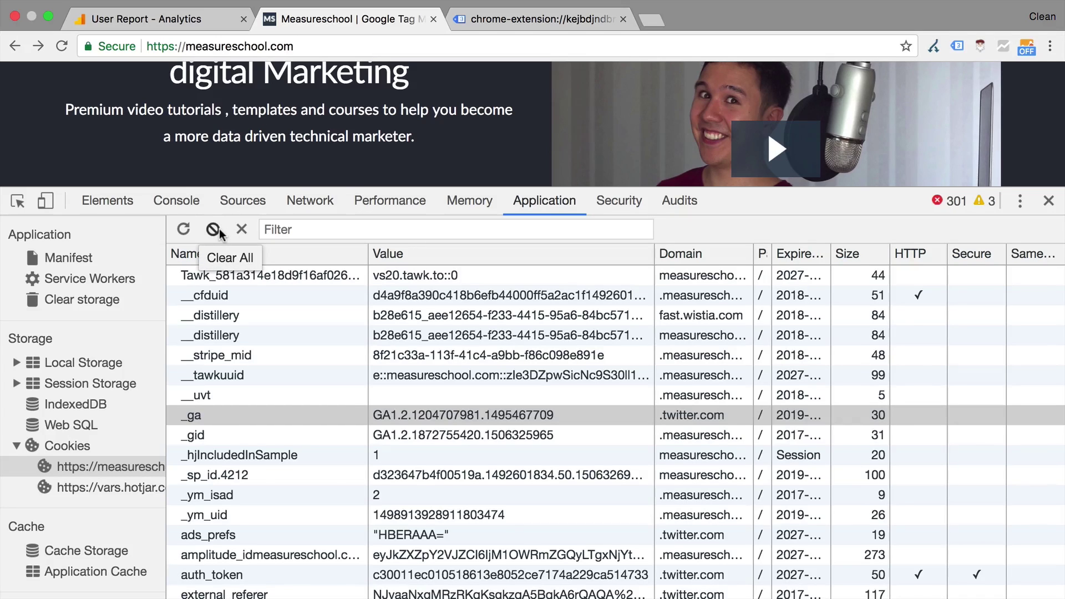
left_click(214, 229)
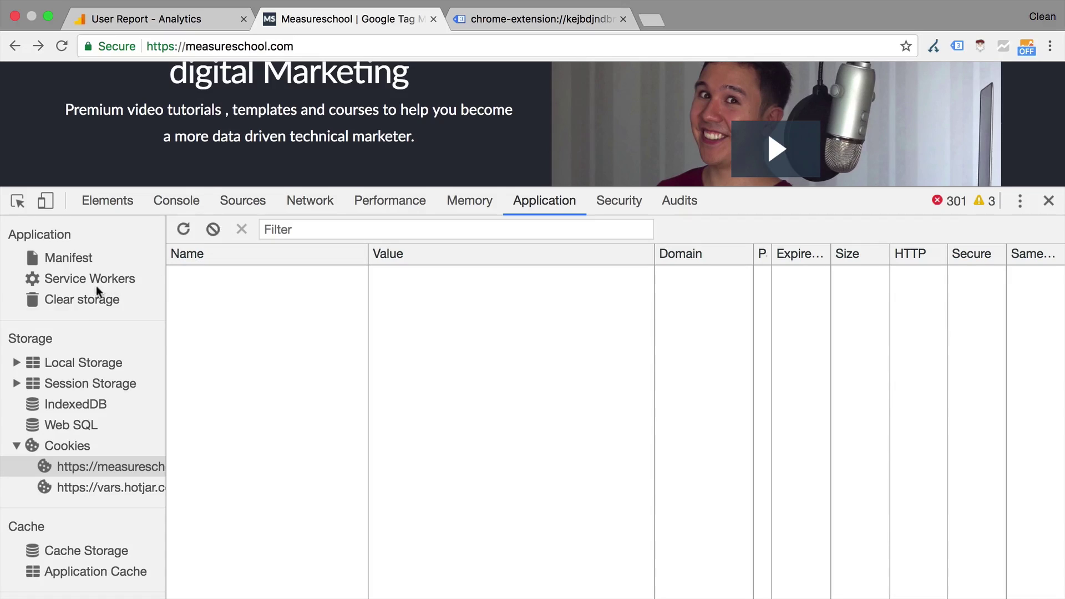
left_click(69, 303)
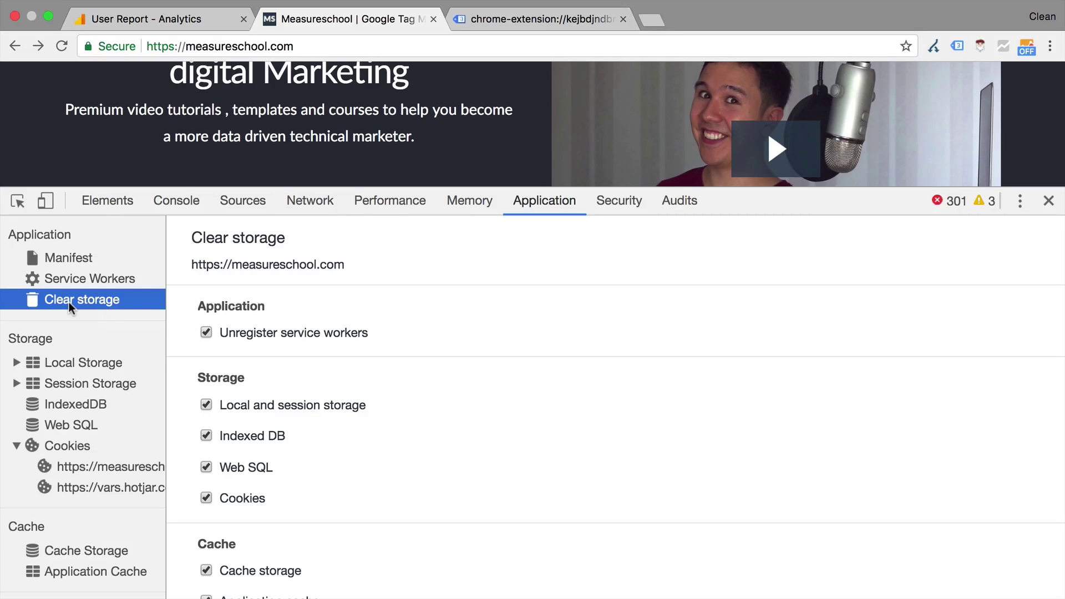
scroll(551, 492, "down", 3)
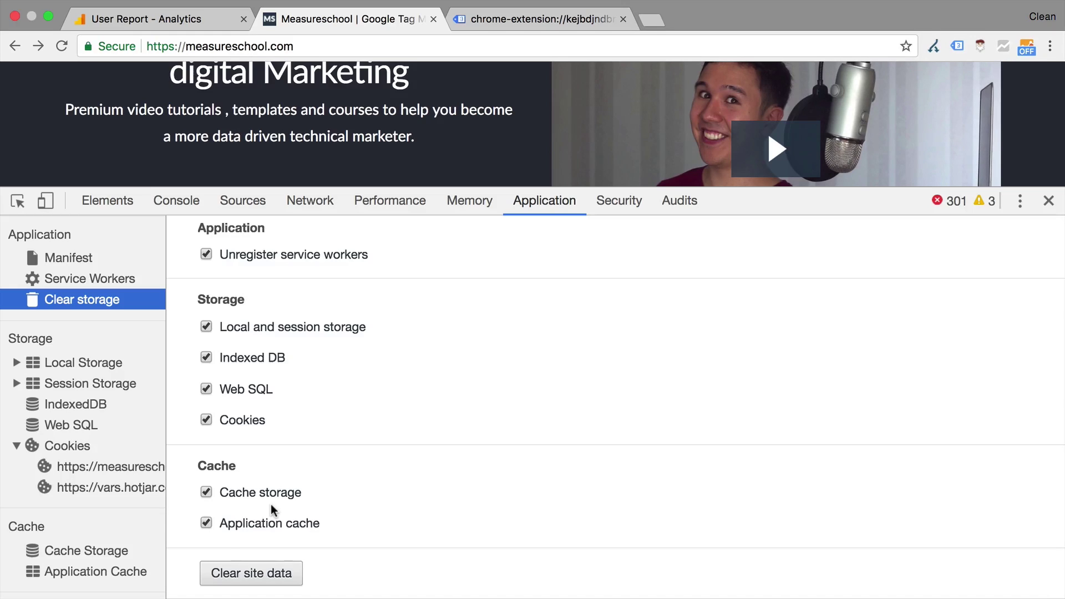
key("super+shift+n")
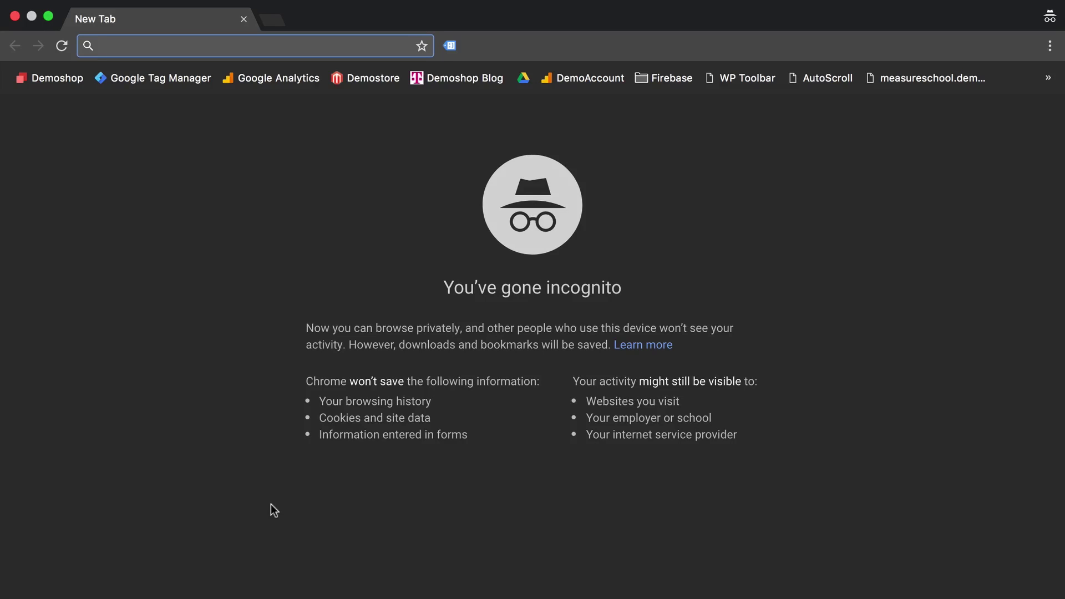
key("super+w")
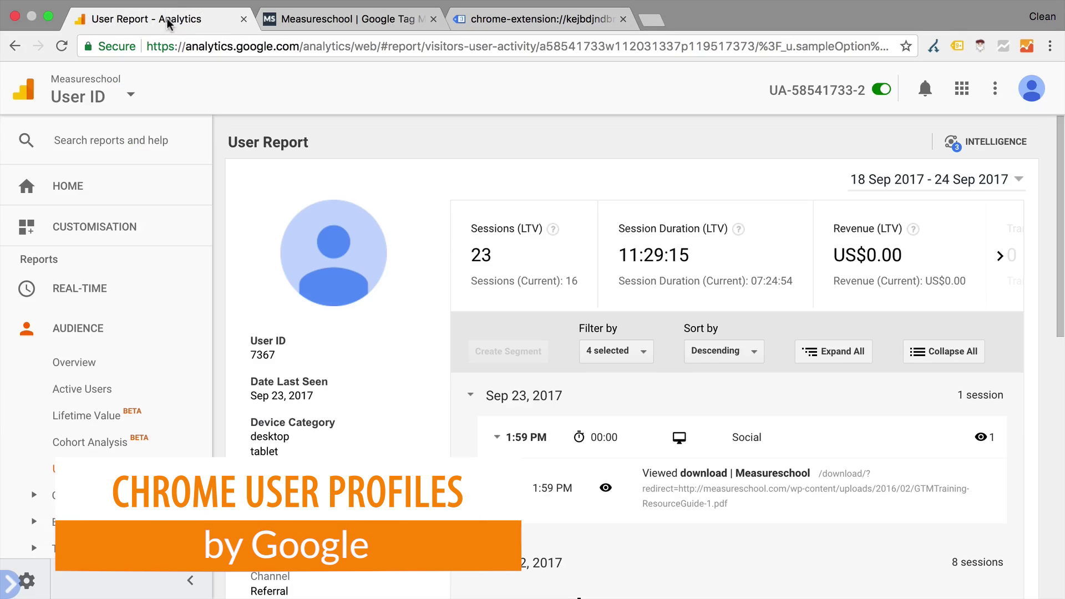
On the User Report, browse the Demoshop, Demo Account and Google Merchandise Store views without switching
left_click(169, 20)
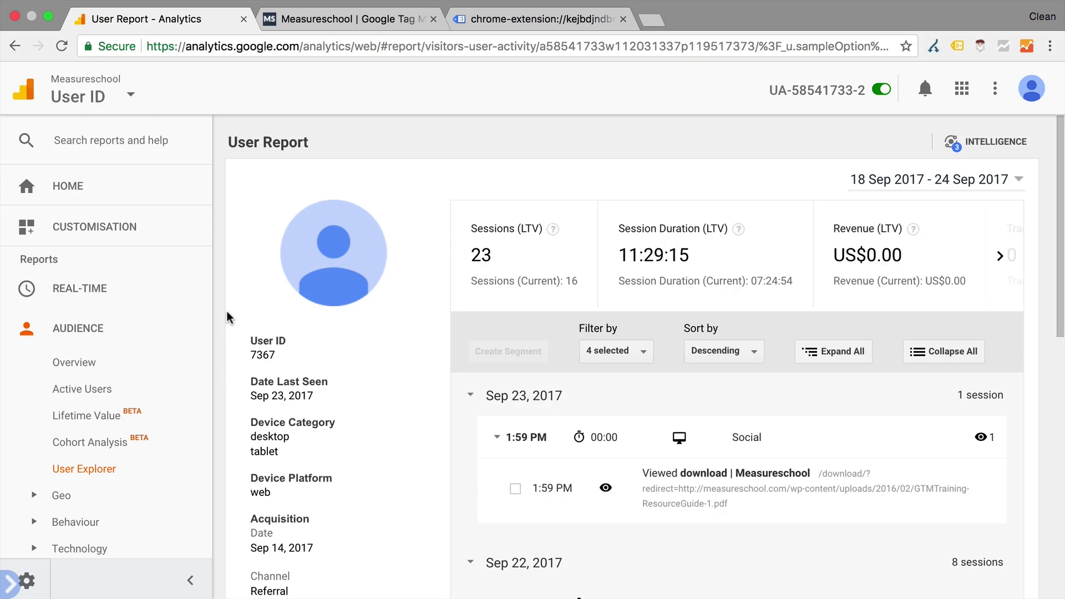
left_click(105, 97)
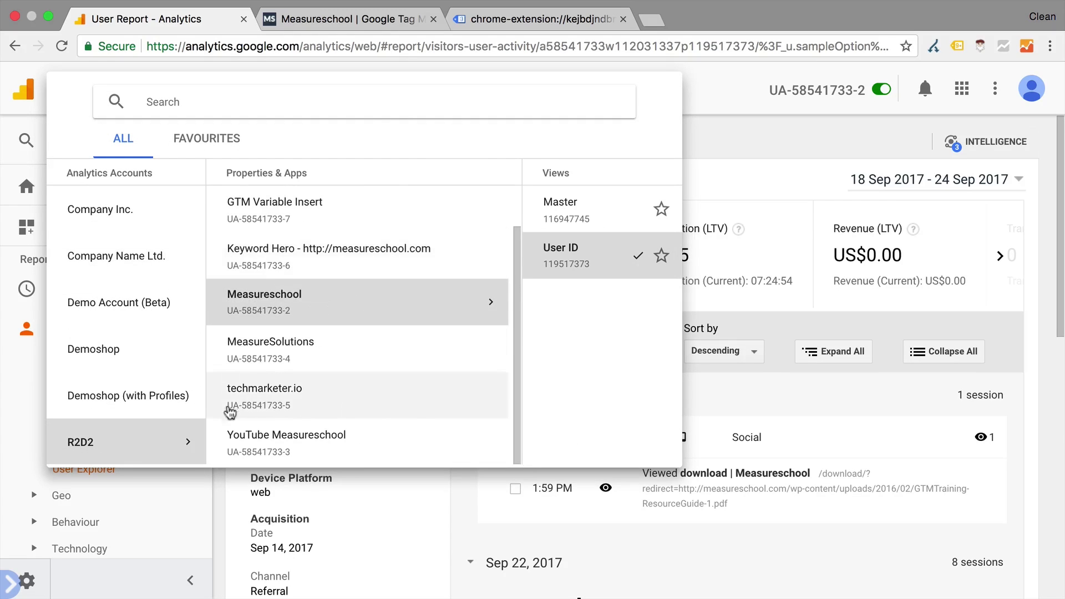
left_click(152, 356)
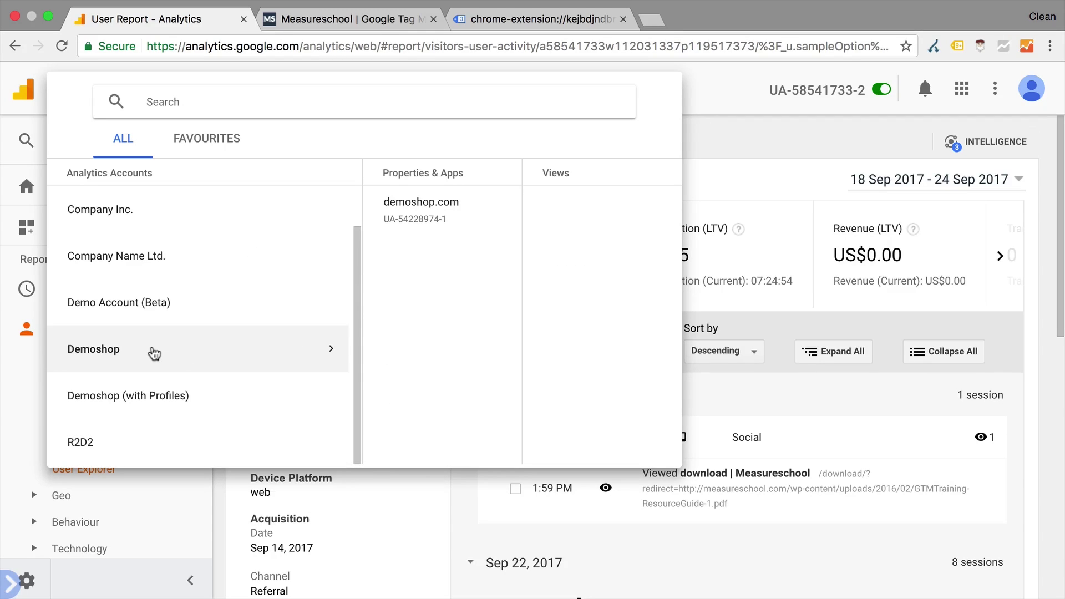
left_click(159, 320)
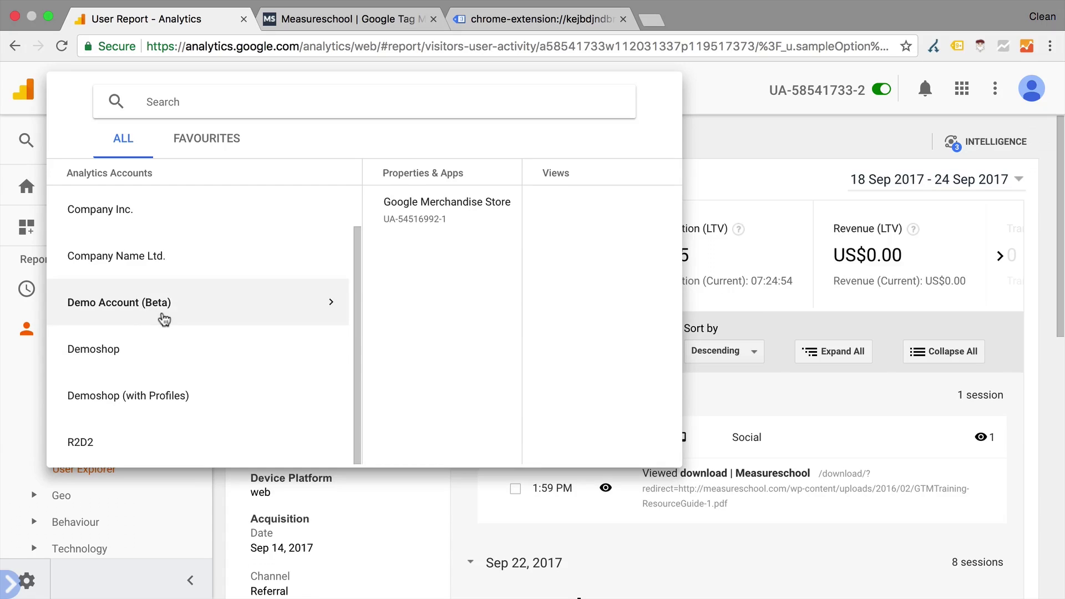
left_click(396, 222)
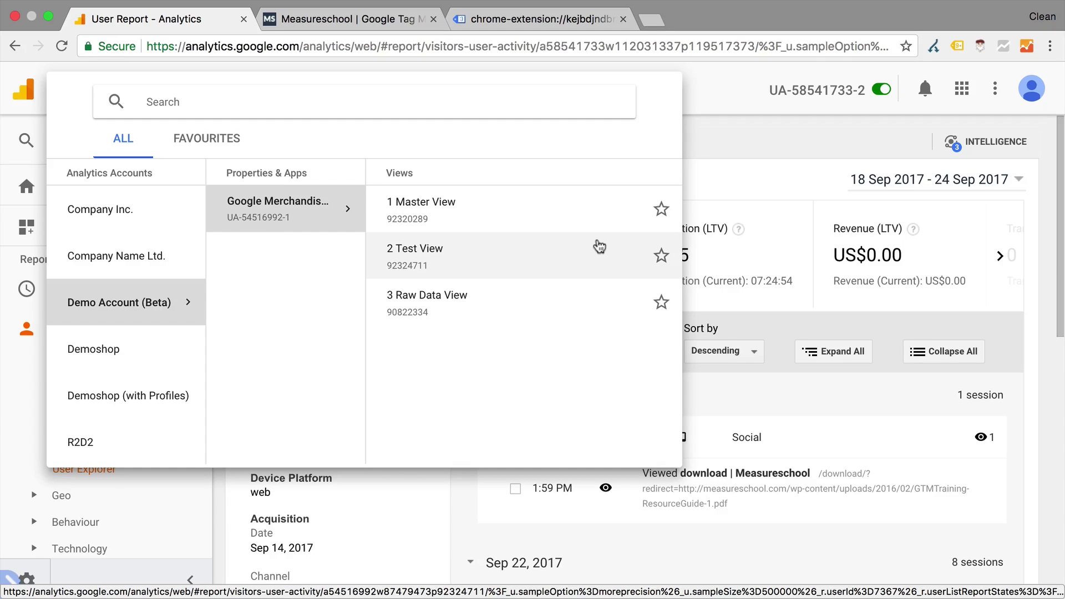
left_click(765, 161)
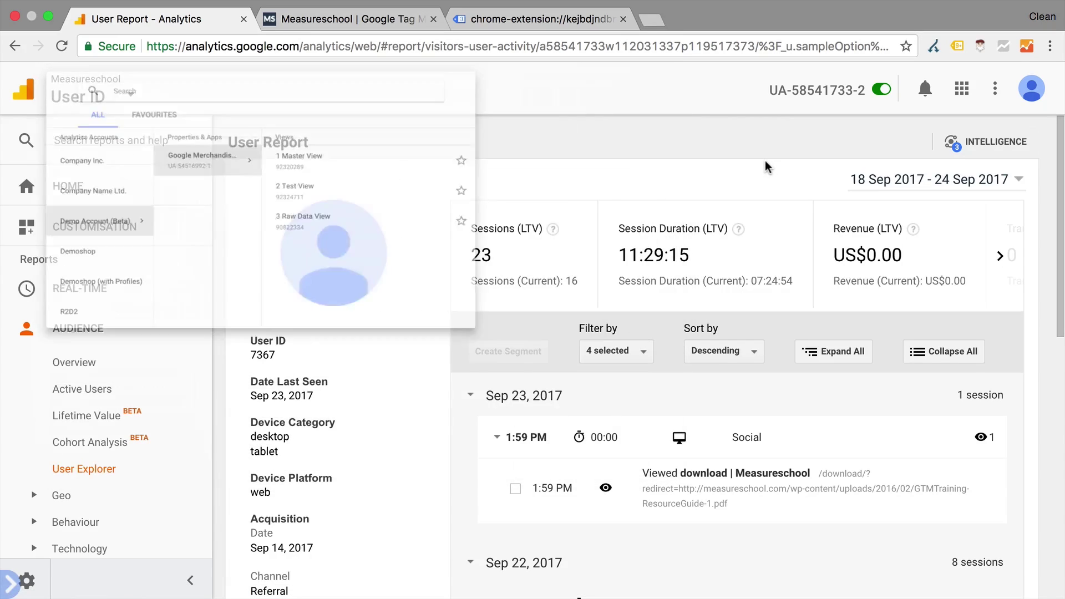
Review the signed-in Google accounts, then bring up the list of Chrome profiles
left_click(1033, 91)
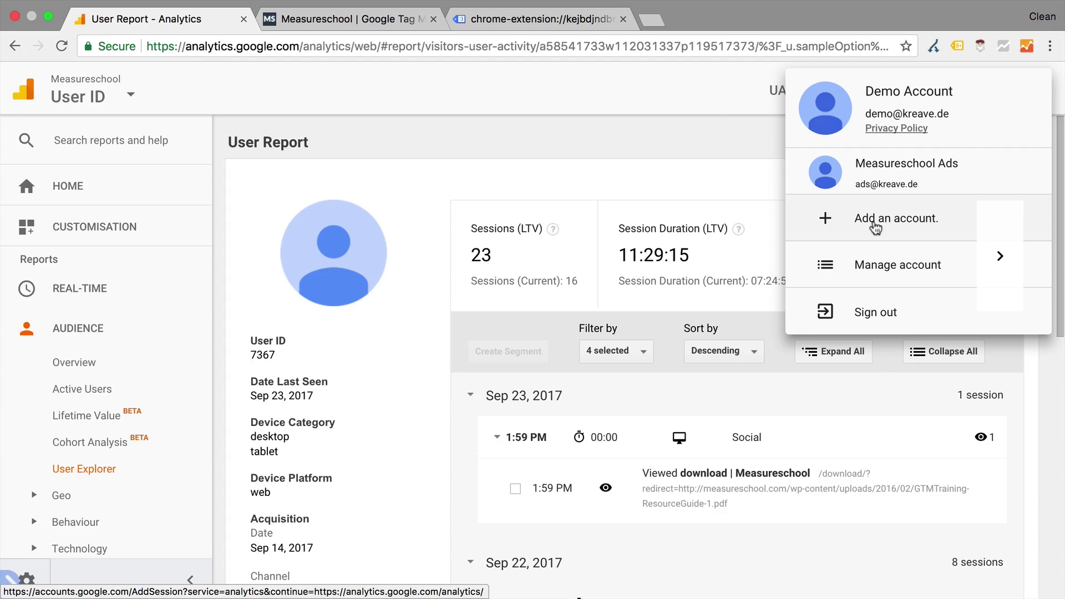
left_click(709, 116)
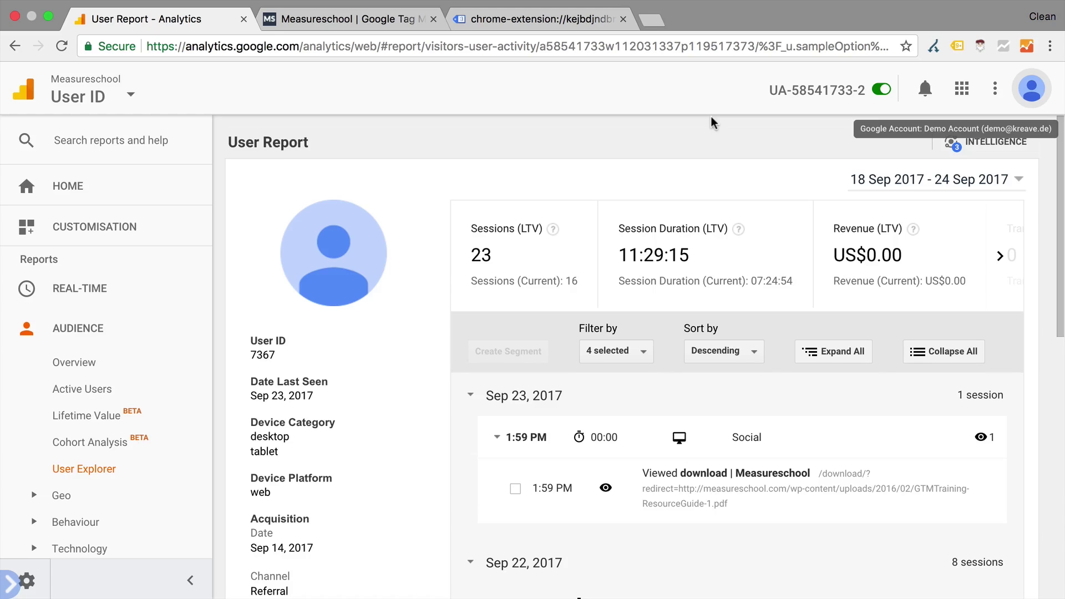
left_click(1043, 16)
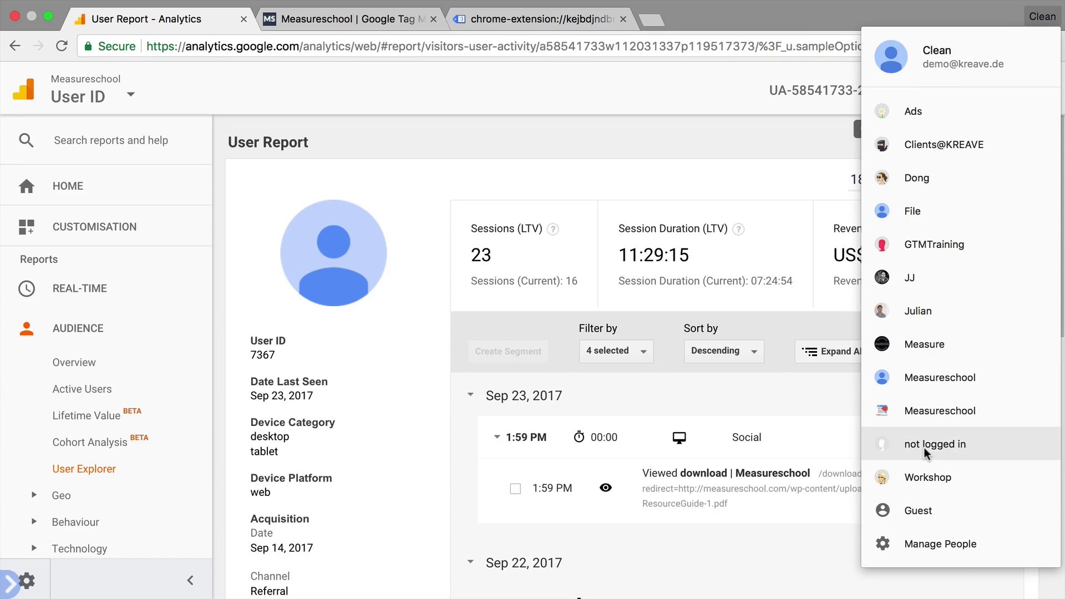
left_click(655, 185)
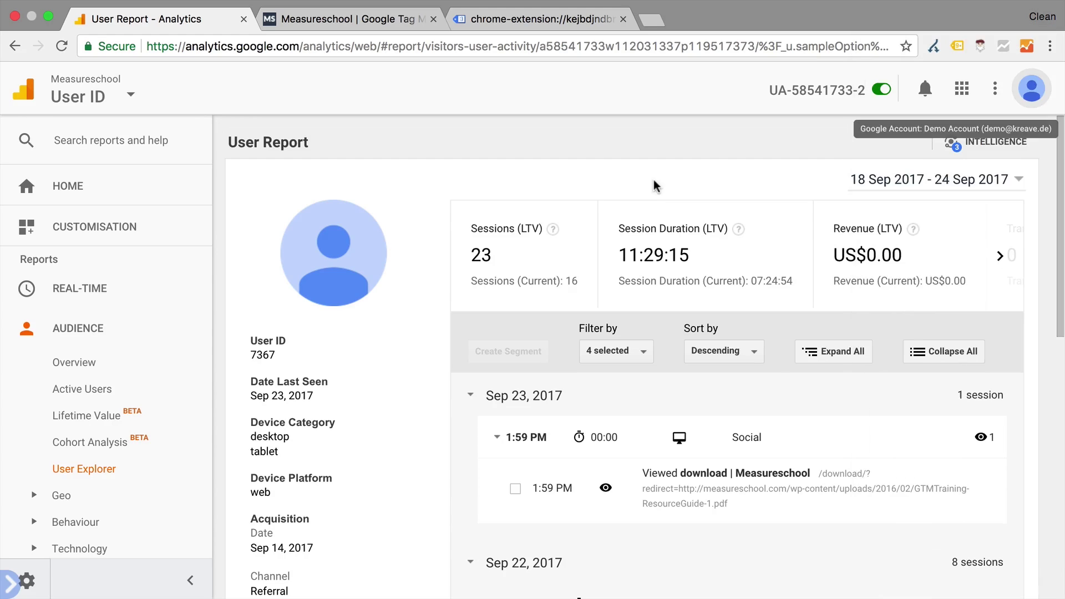
left_click(1043, 17)
Open the Ads profile window, check its signed-in account, and dismiss the Analytics Intelligence tip
left_click(942, 108)
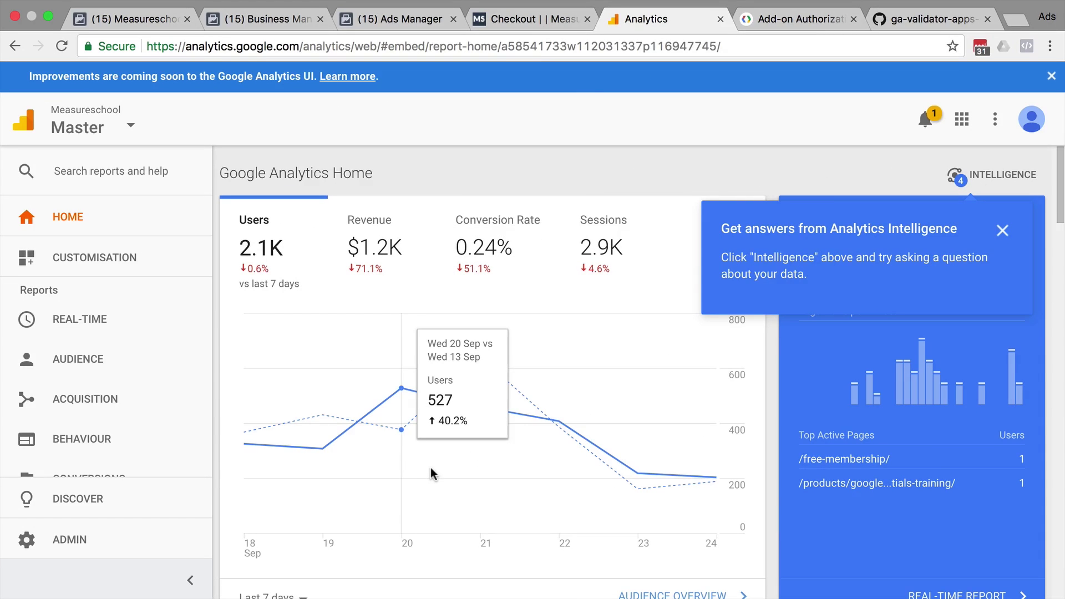
left_click(1026, 123)
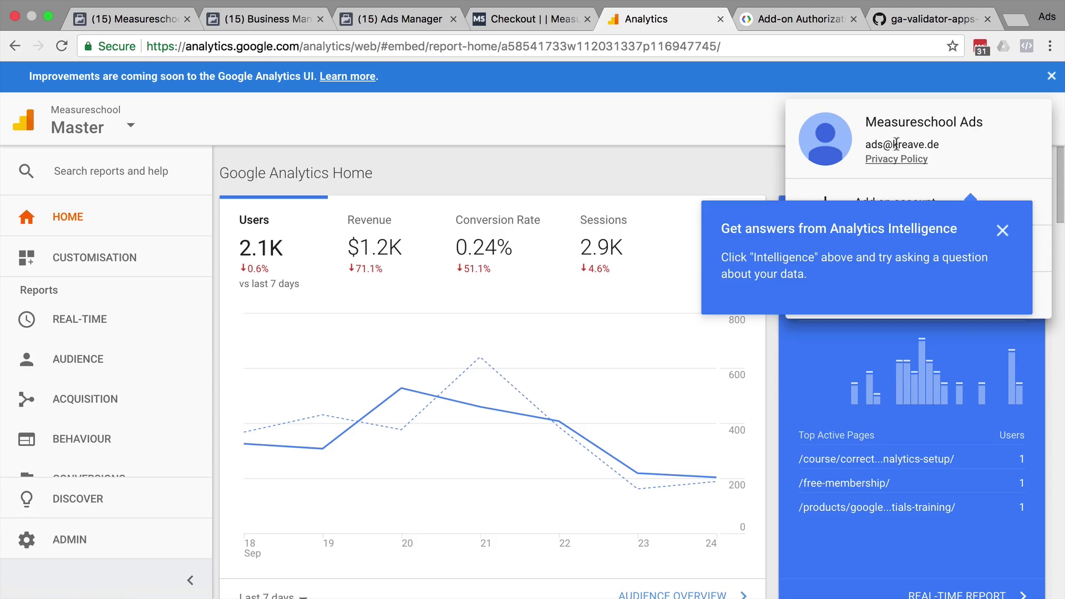
left_click(623, 198)
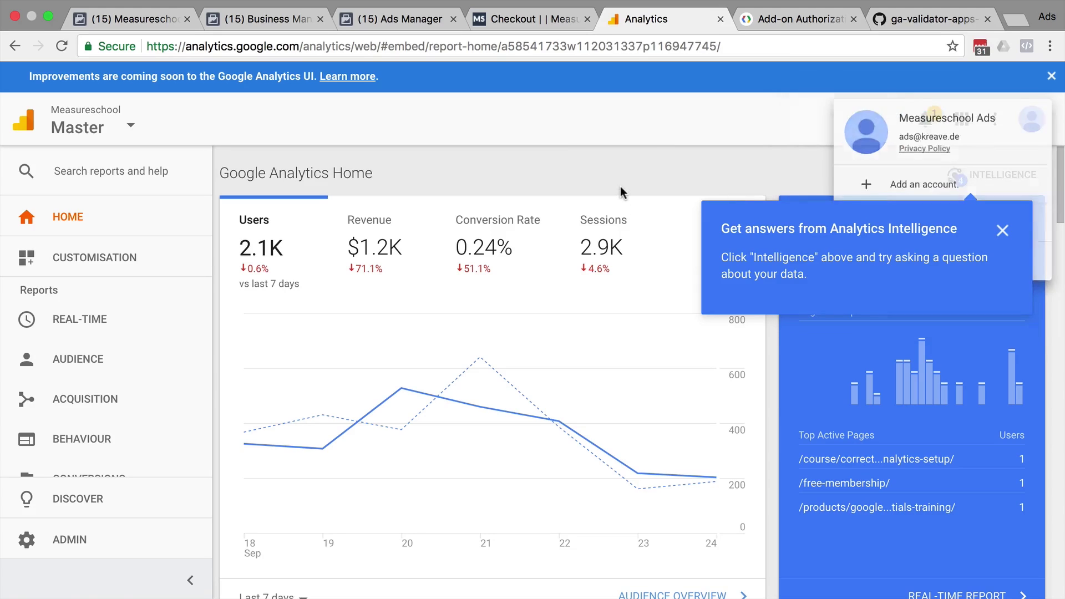
left_click(1003, 231)
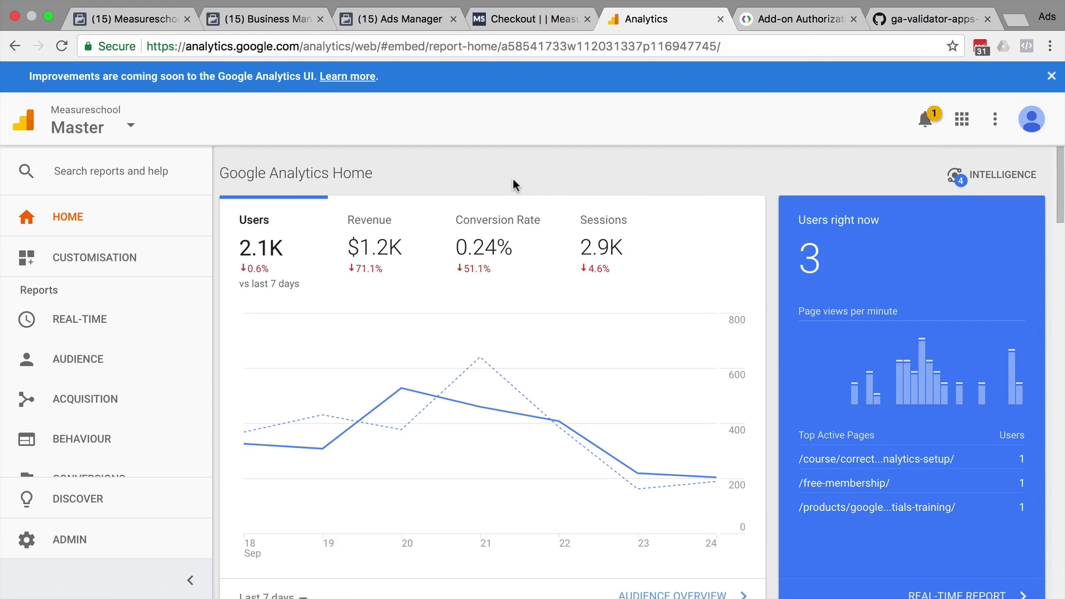